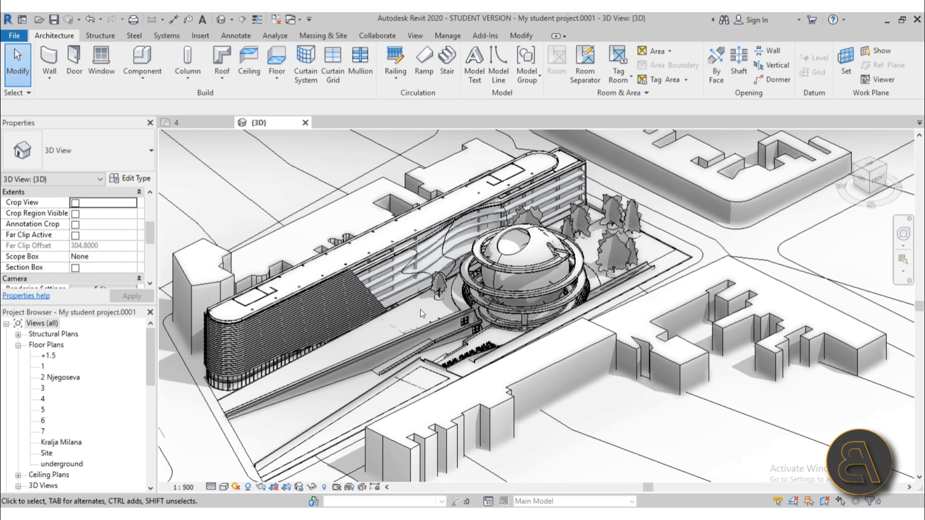
Orbit around the sphere, selecting its cladding wall and then clearing the selection.
scroll(511, 256, "up", 5)
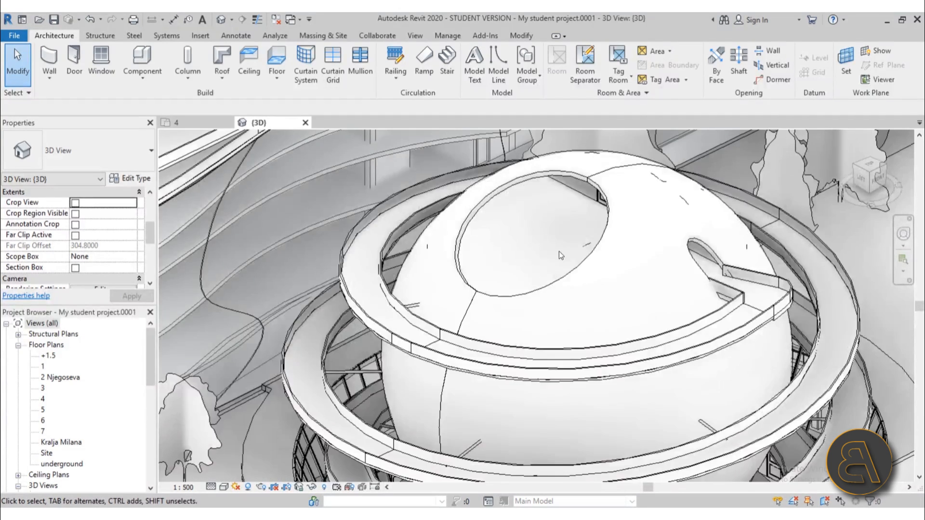
scroll(573, 270, "down", 3)
middle_click_drag(585, 282, 501, 266, "shift")
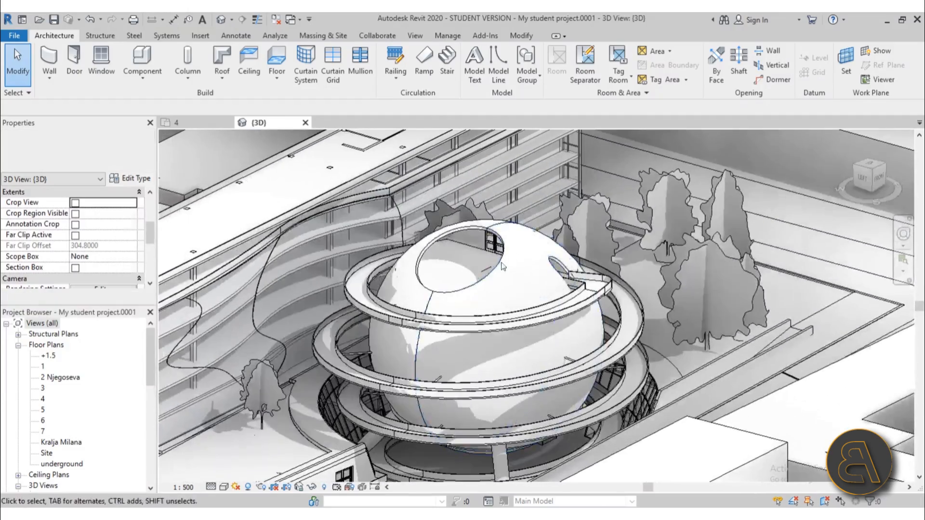
left_click(496, 267)
scroll(513, 298, "down", 5)
middle_click_drag(512, 301, 491, 316, "shift")
scroll(495, 271, "up", 3)
key("Escape")
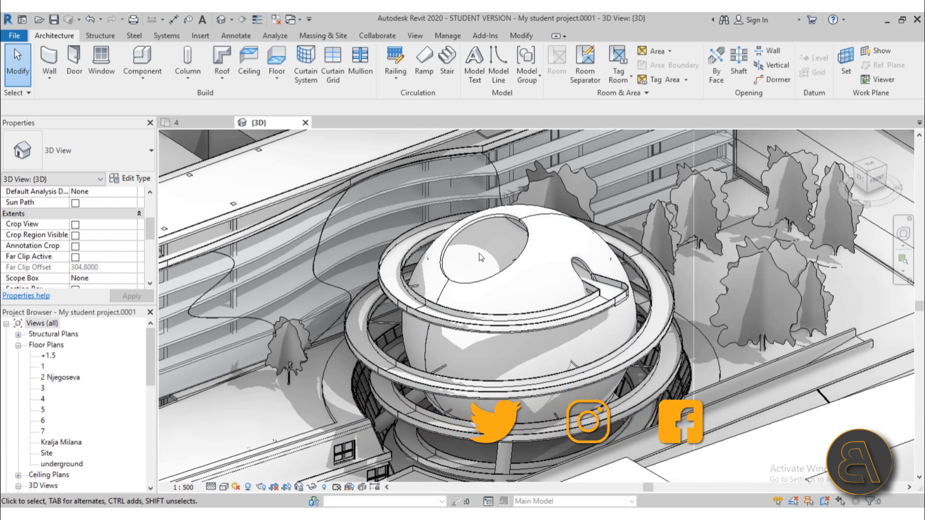
Pan and zoom over the sphere and dome to inspect them.
scroll(477, 250, "down", 2)
middle_click_drag(481, 252, 485, 245)
scroll(491, 224, "up", 2)
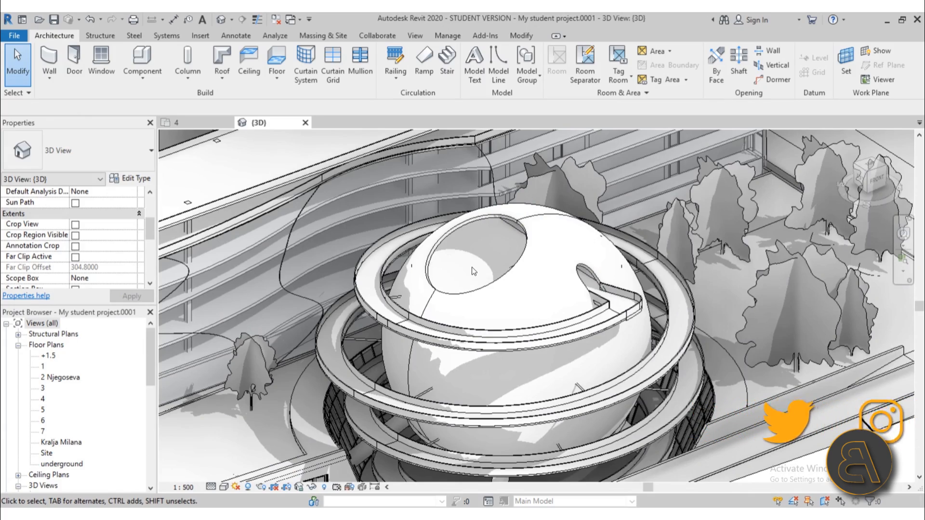
scroll(472, 271, "down", 2)
middle_click_drag(473, 271, 472, 271)
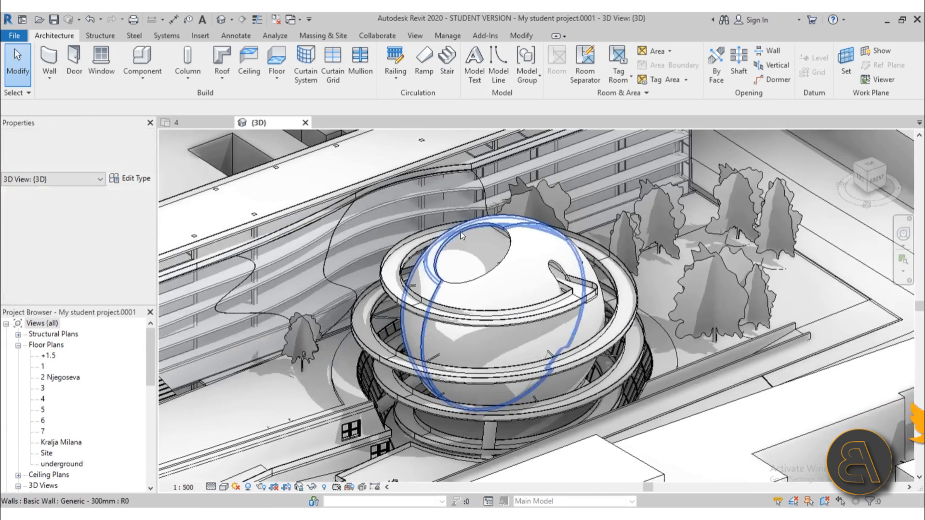
scroll(461, 241, "down", 5)
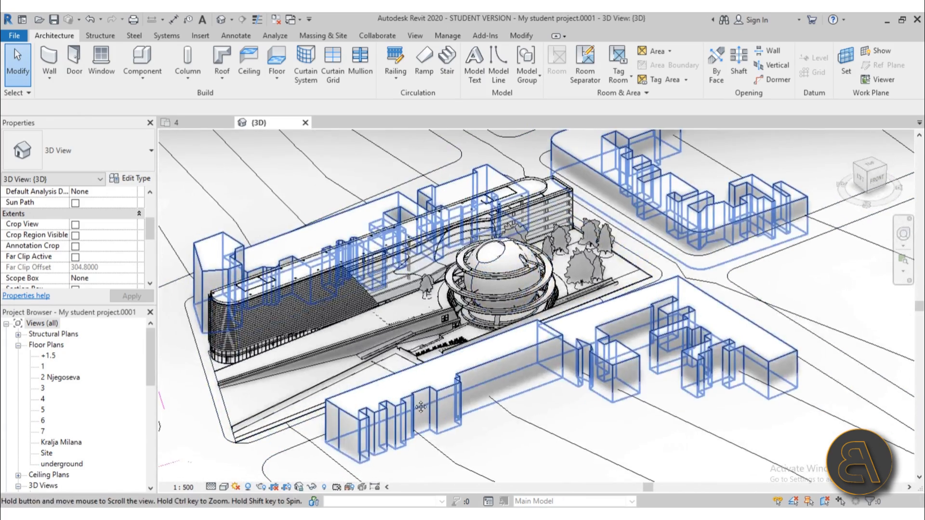
scroll(486, 267, "up", 4)
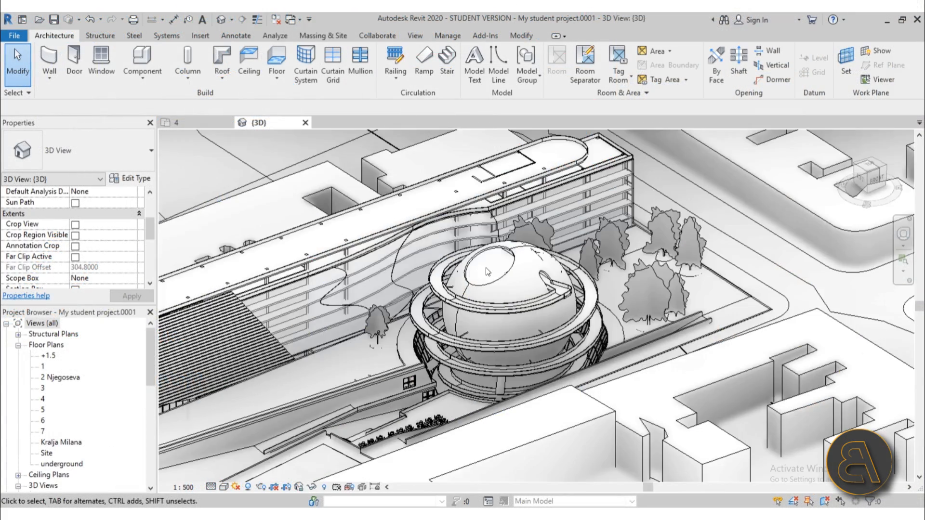
mouse_move(486, 271)
middle_mouse_down("shift")
mouse_move(470, 304)
mouse_move(464, 289)
mouse_move(481, 284)
mouse_move(479, 270)
mouse_move(454, 222)
mouse_move(509, 291)
mouse_move(495, 264)
middle_mouse_up("shift")
scroll(470, 258, "up", 5)
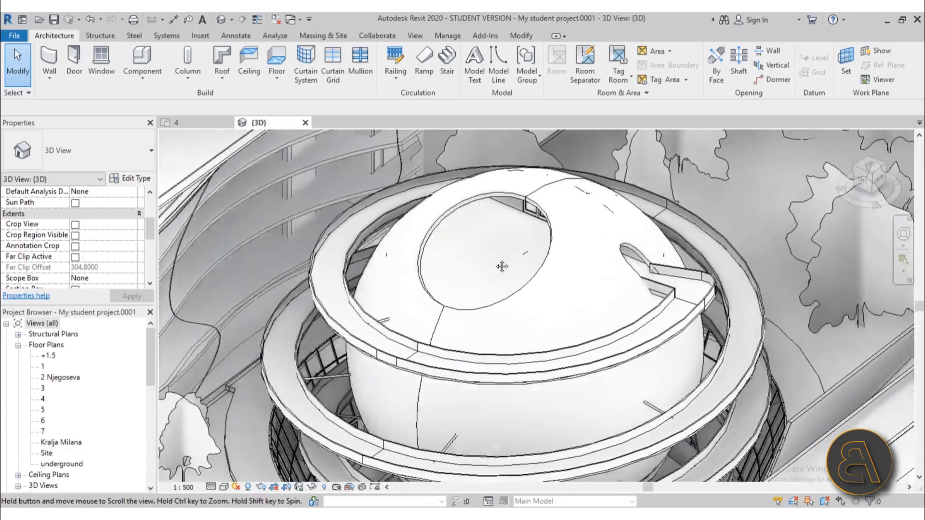
scroll(495, 259, "down", 6)
scroll(478, 261, "up", 5)
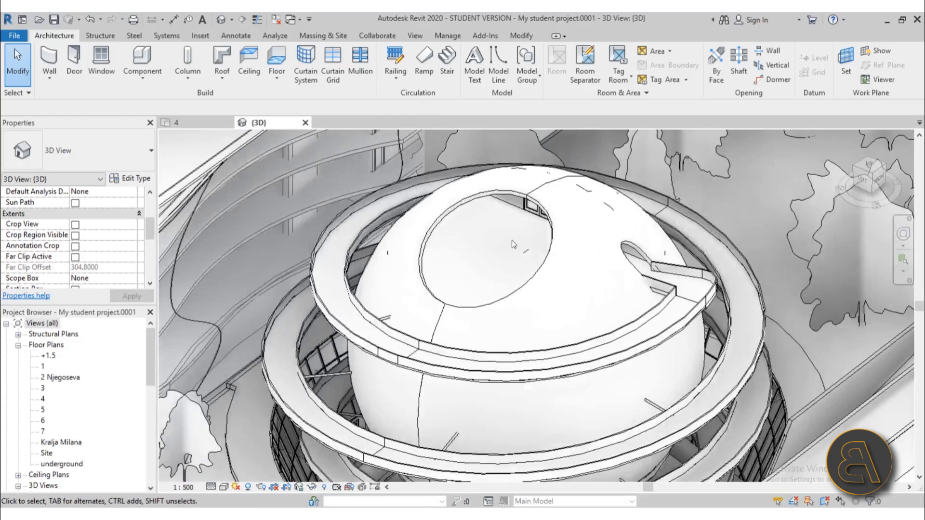
scroll(93, 363, "down", 4)
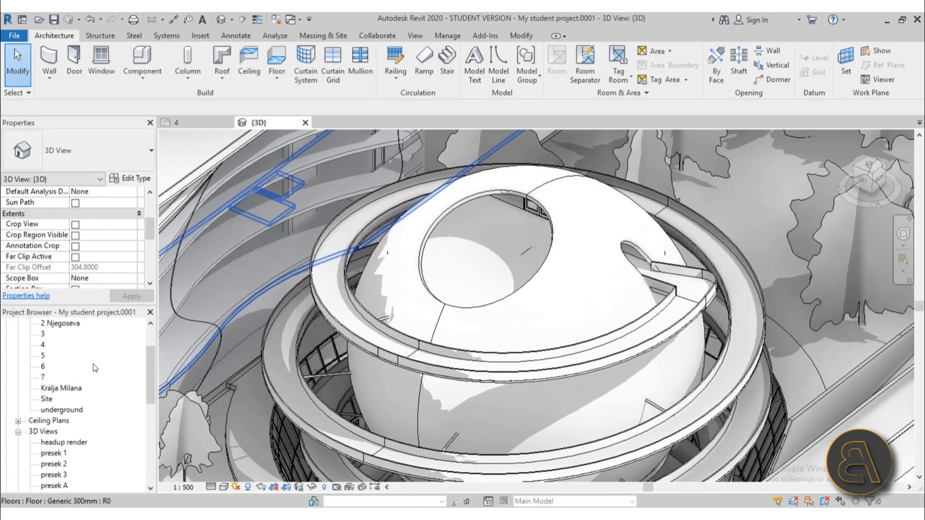
Open presek 1, then the presek 2 section perspective, and pan to inspect the cut sphere.
double_click(52, 378)
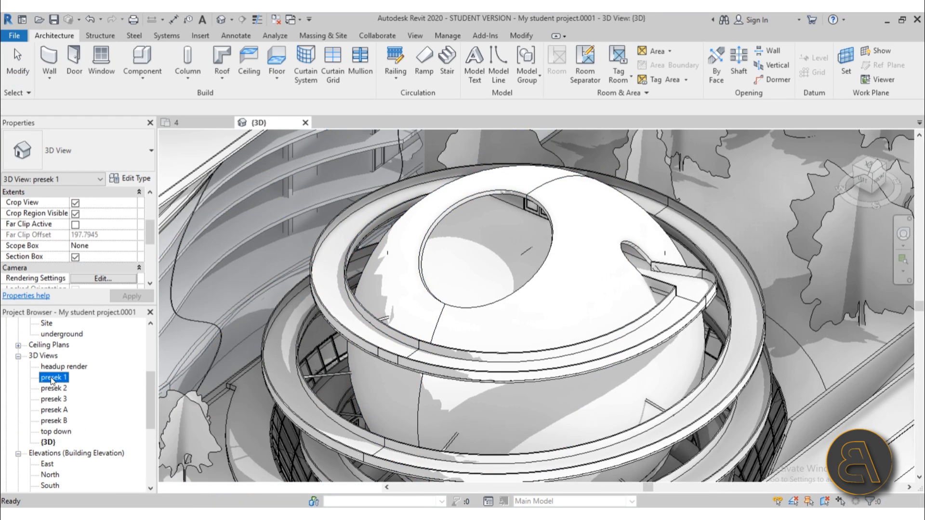
left_click(54, 389)
double_click(54, 392)
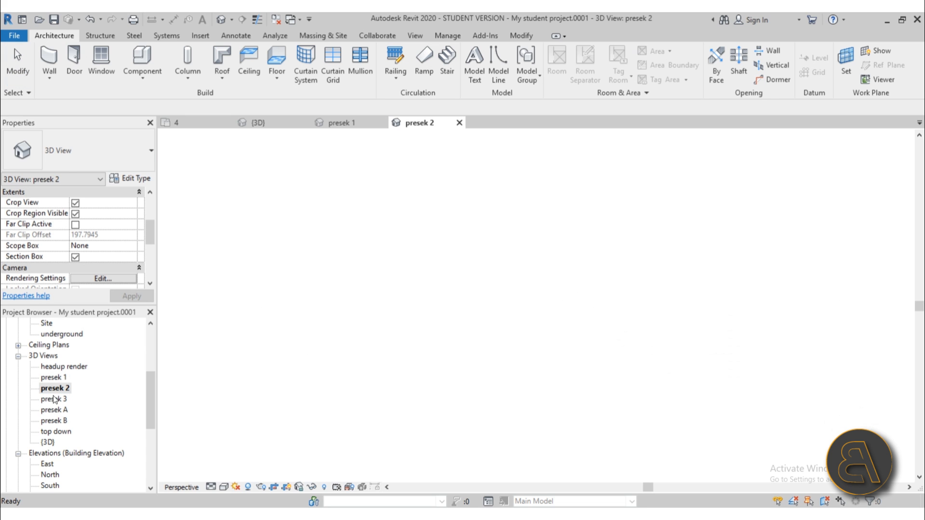
scroll(690, 328, "up", 5)
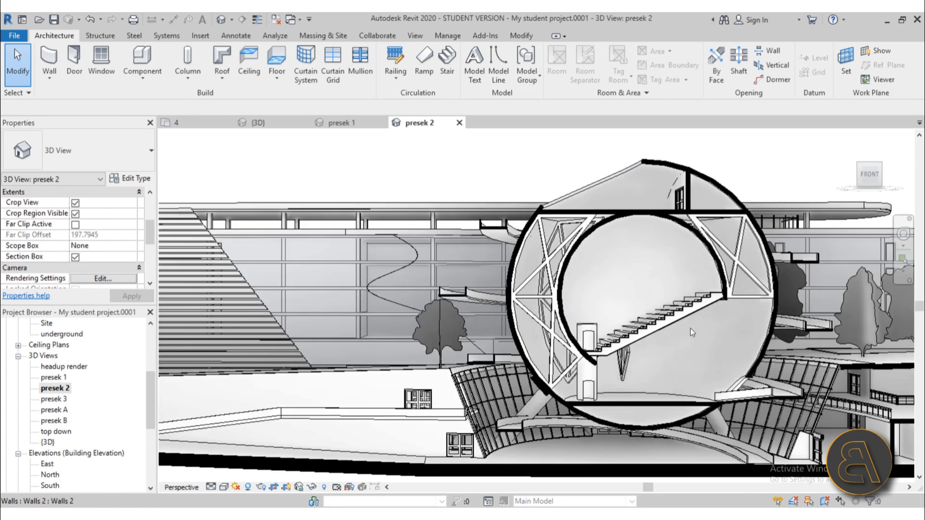
middle_click_drag(673, 333, 579, 332)
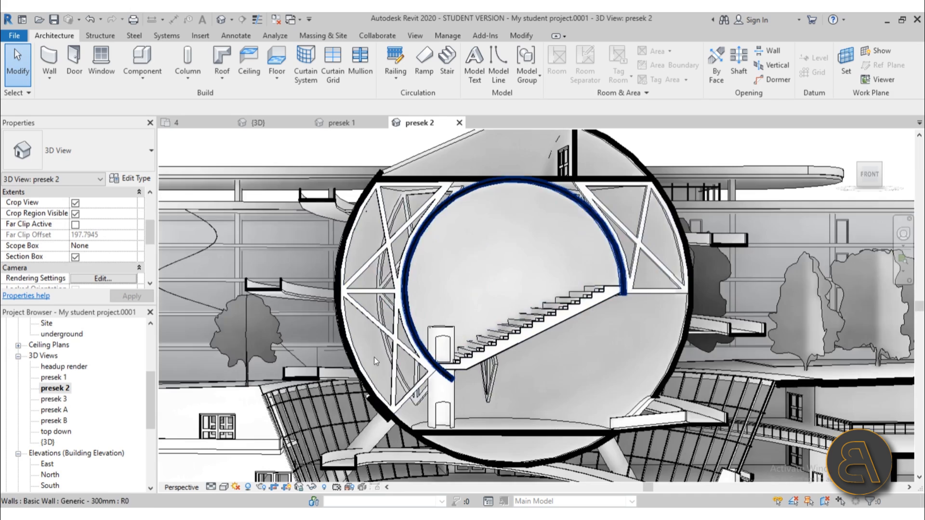
scroll(374, 358, "down", 2)
middle_click_drag(526, 385, 521, 374)
scroll(444, 310, "up", 3)
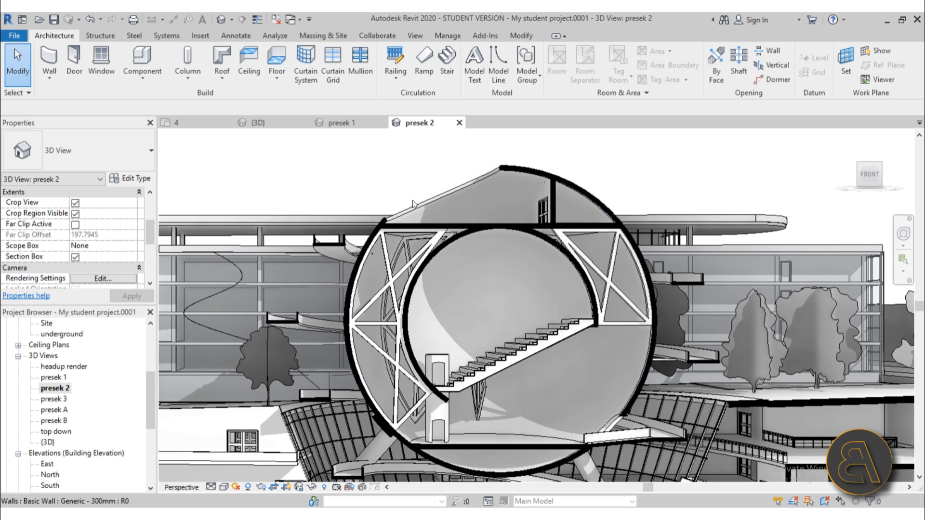
scroll(460, 205, "down", 5)
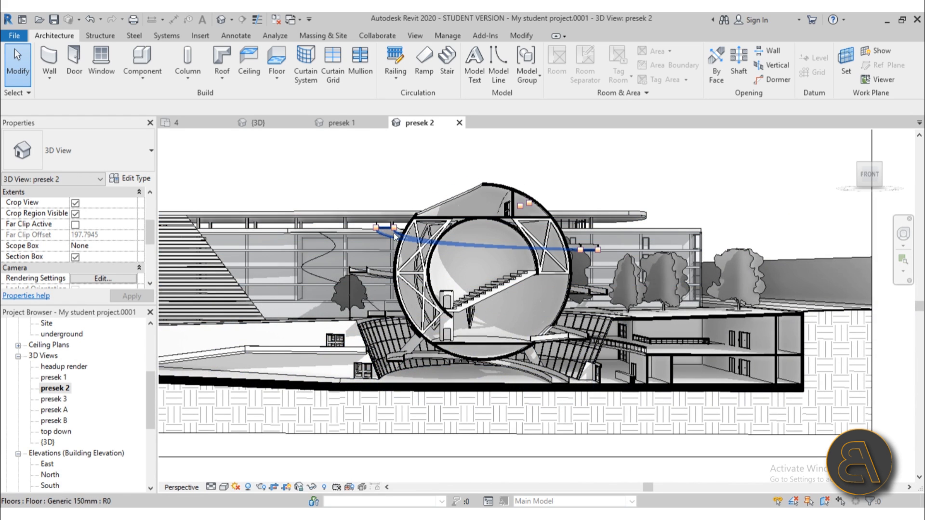
scroll(476, 248, "up", 3)
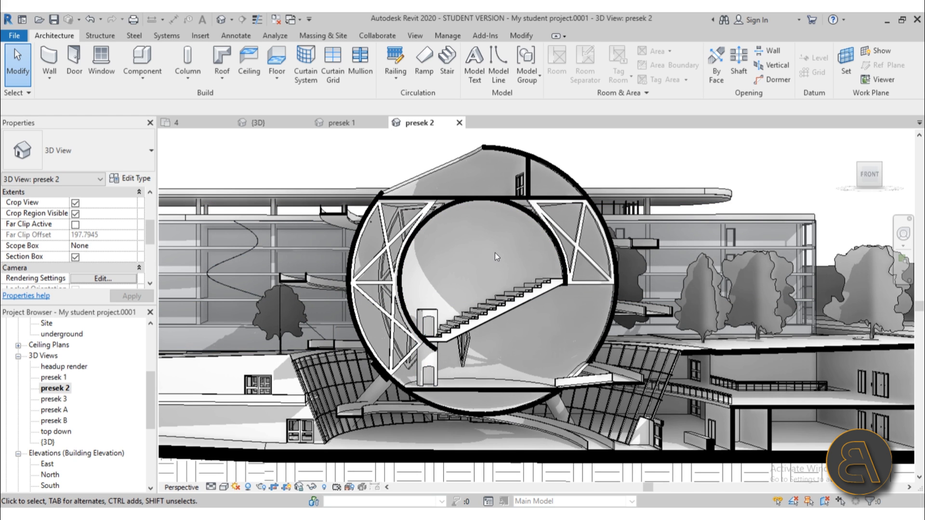
Create a new project from the Architectural Template.
left_click(15, 36)
mouse_move(43, 88)
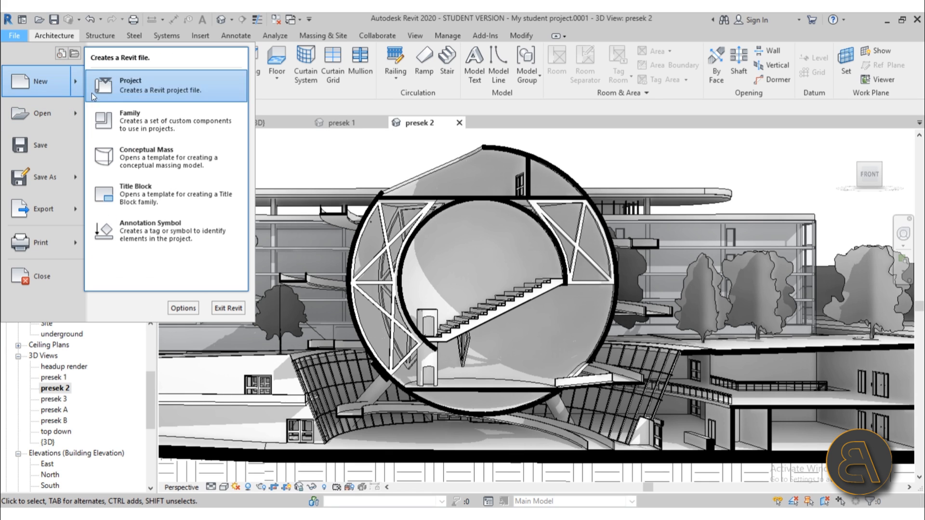
left_click(137, 98)
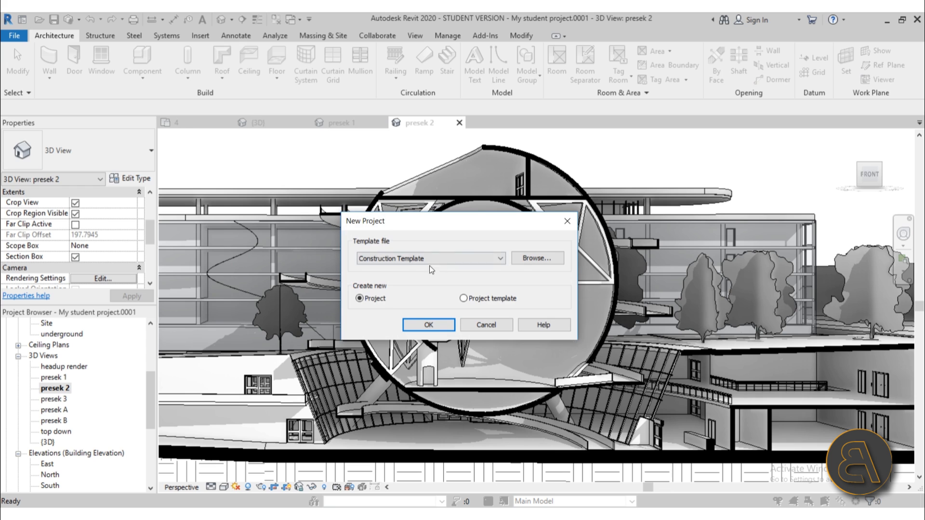
left_click(430, 264)
left_click(379, 282)
left_click(432, 325)
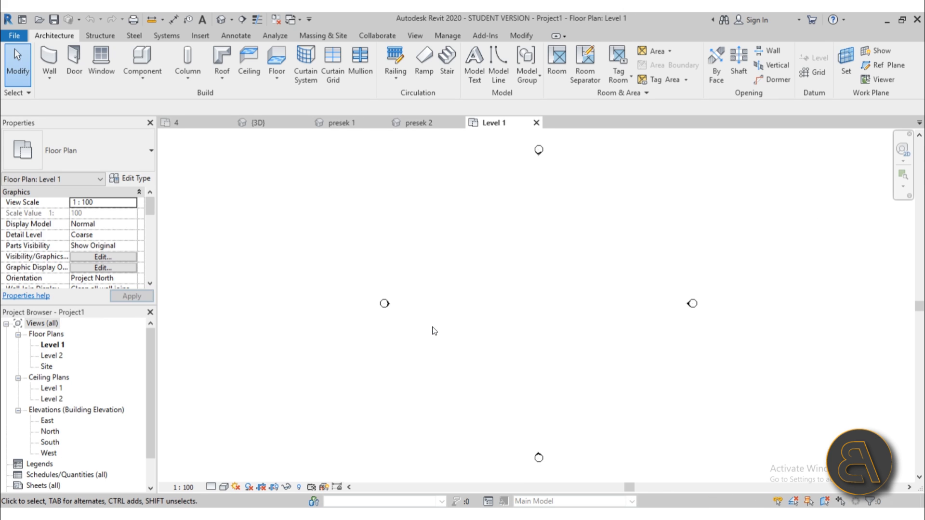
Turn on Show Mass Form and Floors and start an in-place mass named Mass 1.
middle_click_drag(477, 270, 414, 268)
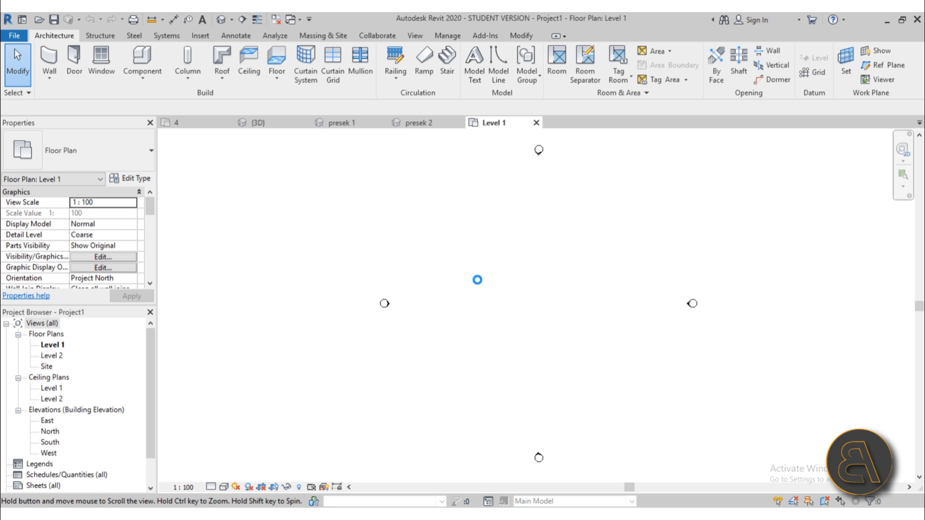
middle_click_drag(477, 279, 478, 285)
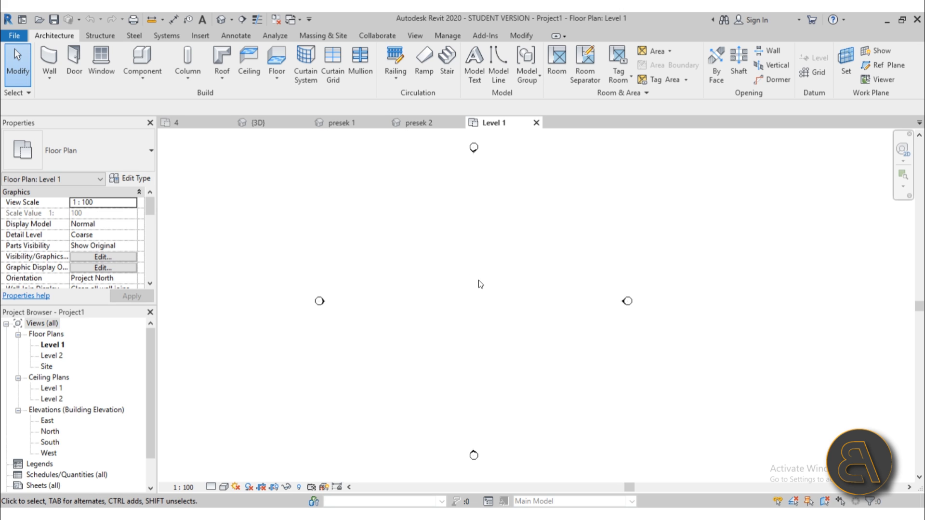
left_click(319, 36)
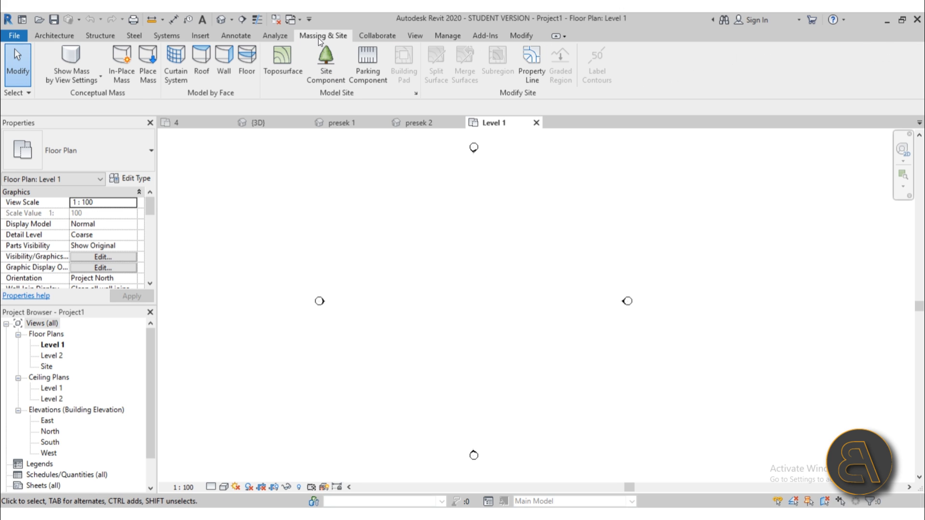
left_click(77, 55)
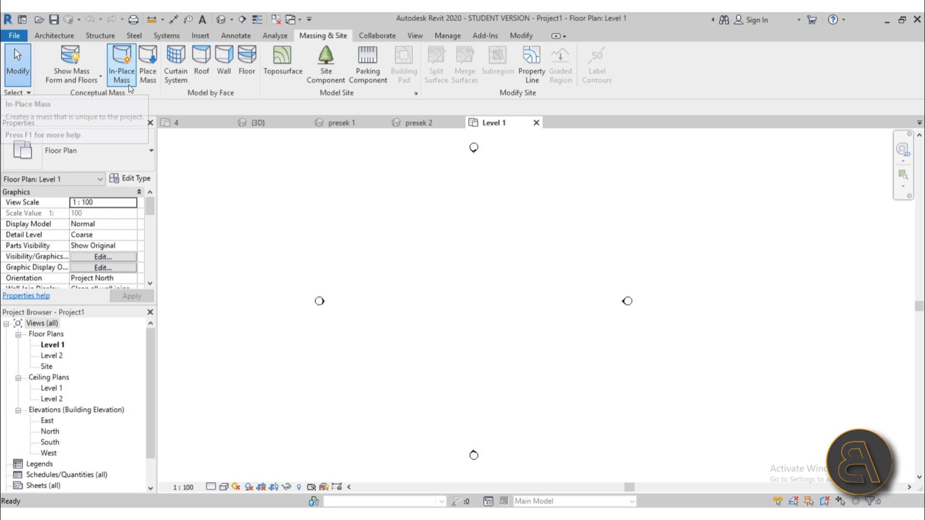
left_click(121, 72)
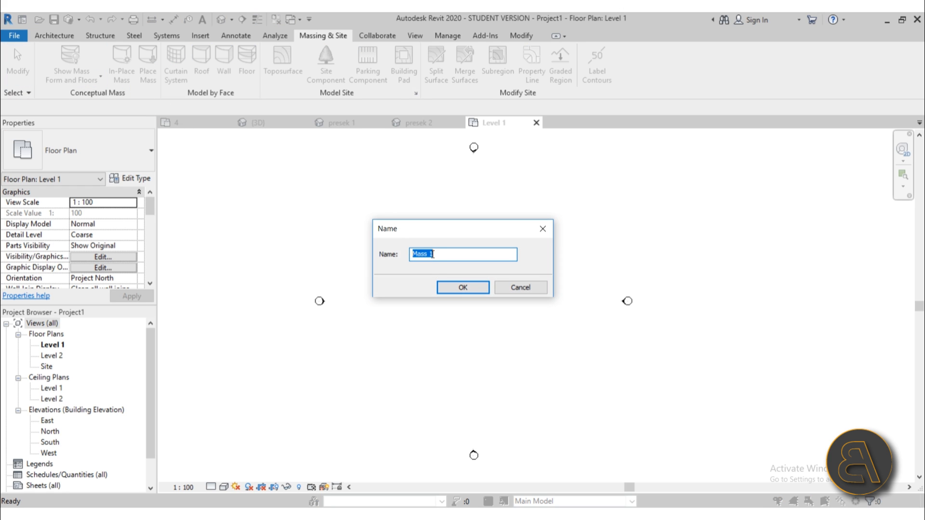
left_click(441, 285)
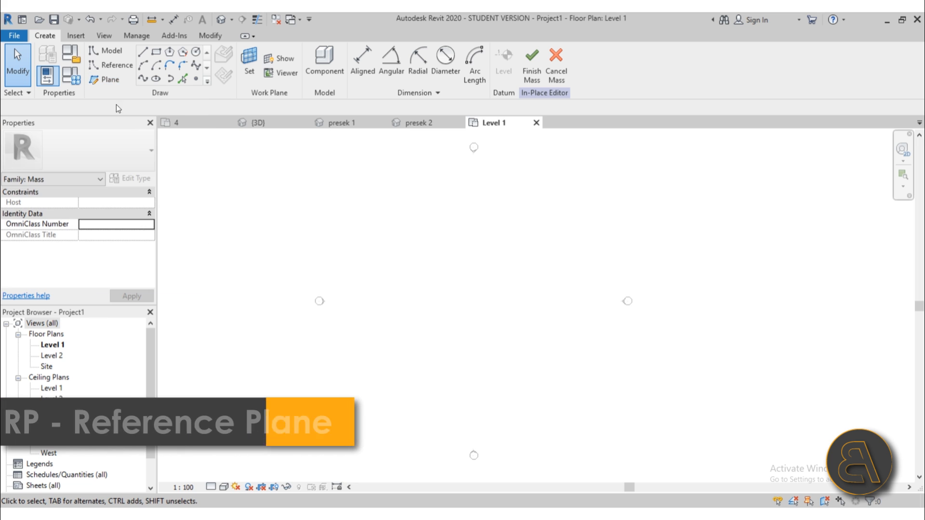
Draw a horizontal reference plane across the Level 1 plan with RP.
key("r")
key("p")
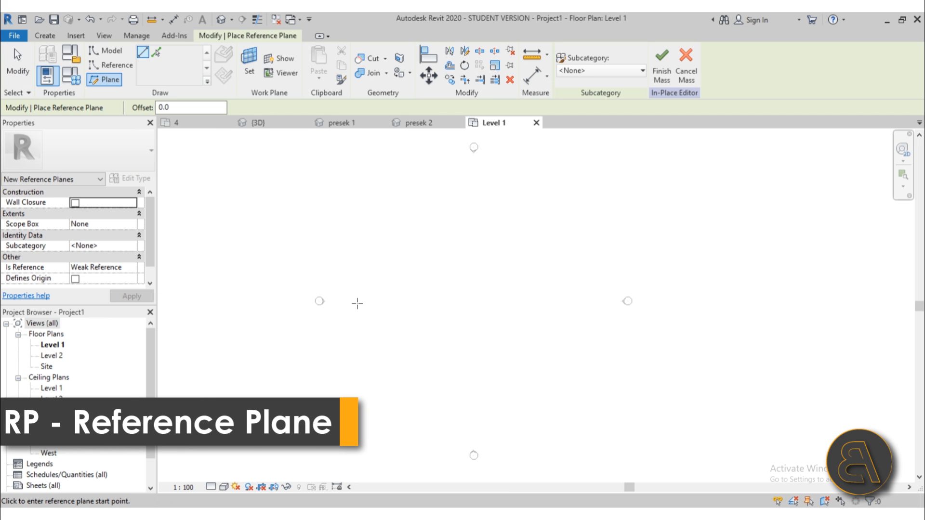
left_click(330, 302)
left_click(604, 301)
key("Escape")
key("Escape")
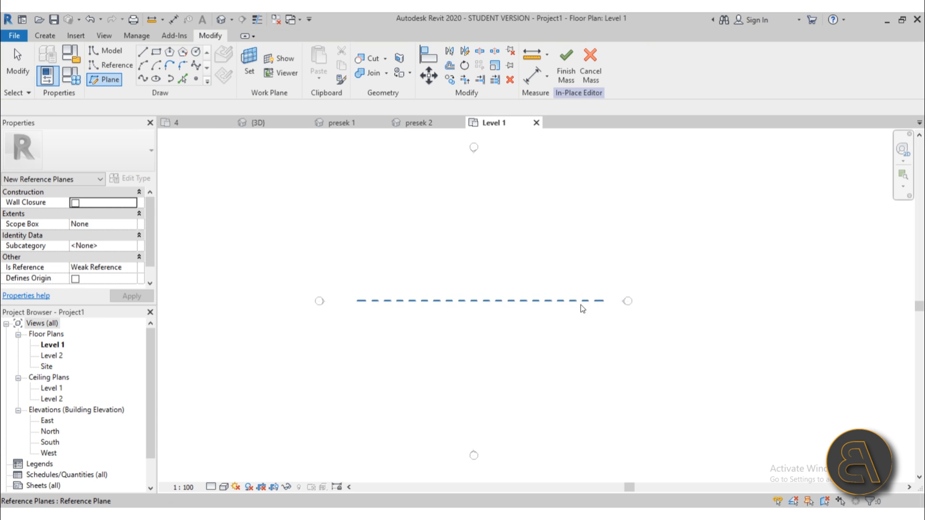
Name the reference plane 1, then switch to the South elevation.
left_click(530, 302)
left_click(587, 308)
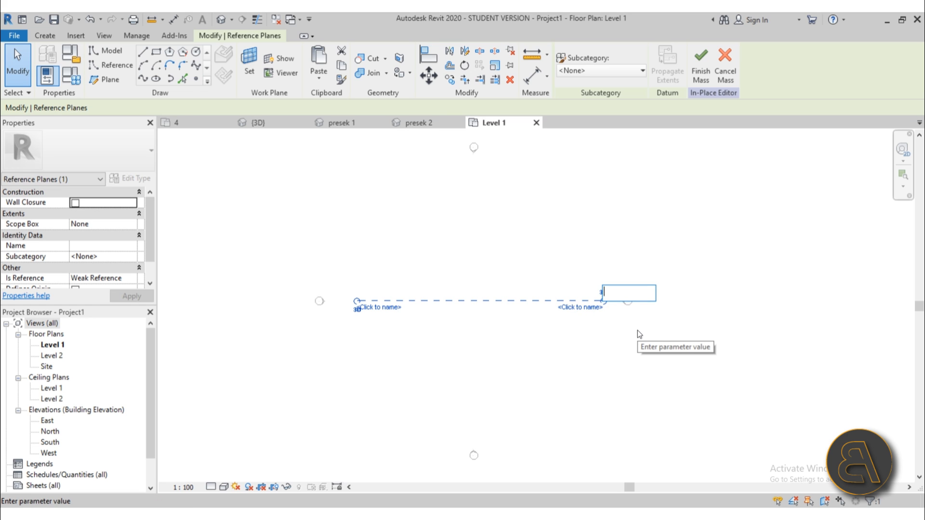
type("1")
key("Return")
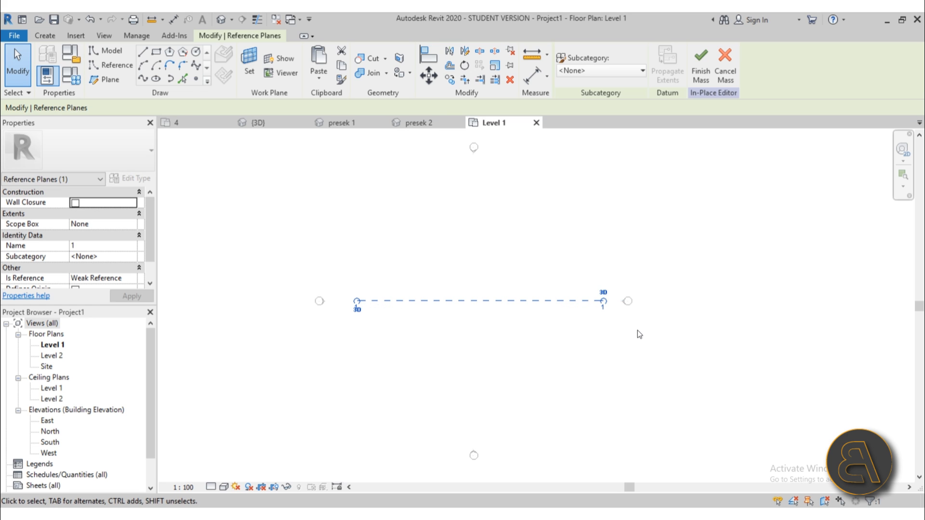
left_click(637, 330)
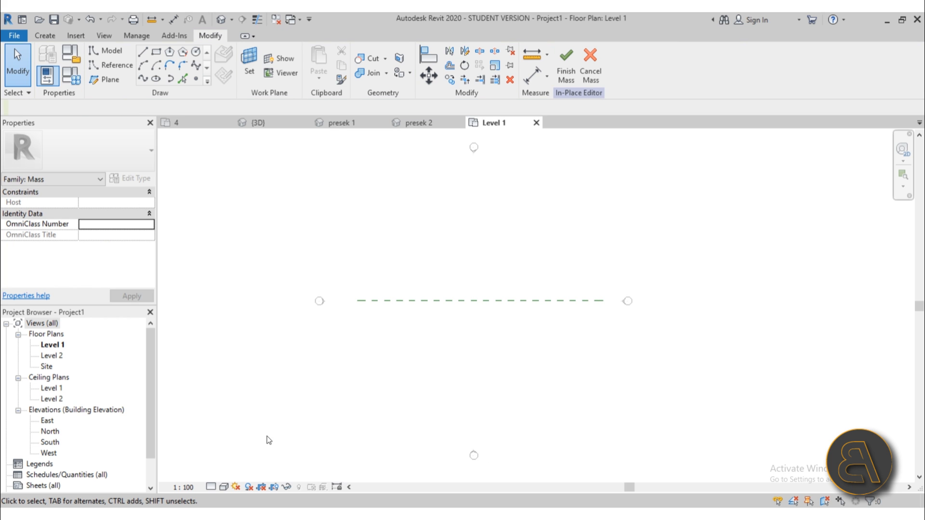
double_click(50, 446)
scroll(467, 305, "down", 4)
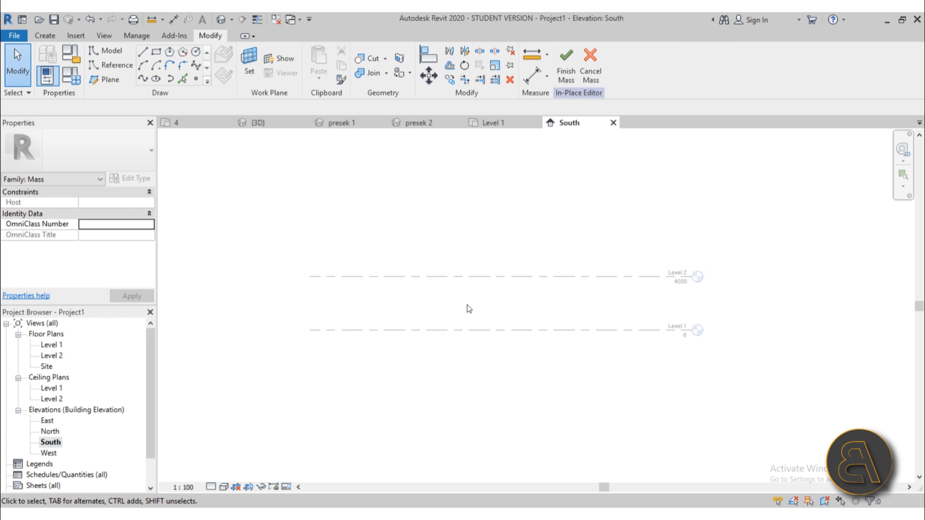
Set the work plane to Reference Plane : 1.
mouse_move(467, 305)
middle_mouse_down()
mouse_move(466, 291)
mouse_move(459, 320)
mouse_move(454, 307)
middle_mouse_up()
scroll(456, 316, "up", 4)
scroll(457, 316, "down", 2)
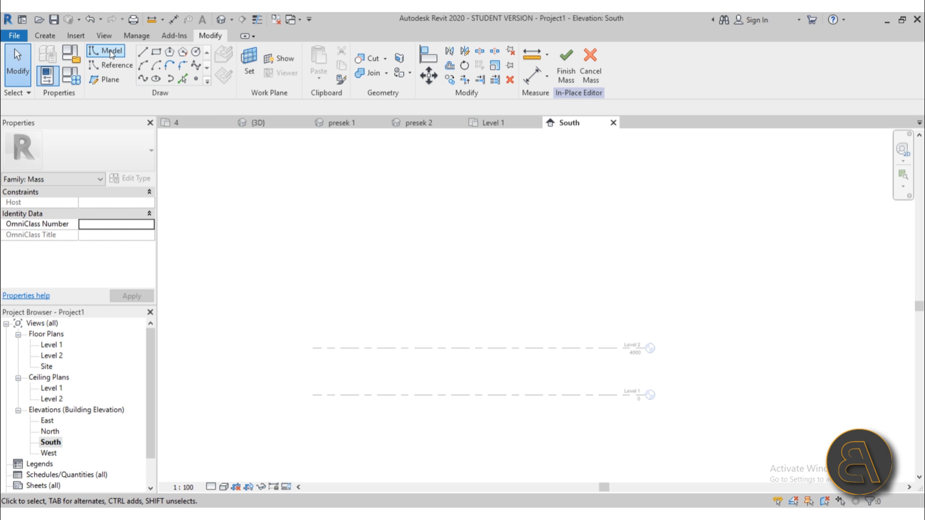
left_click(256, 83)
left_click(439, 265)
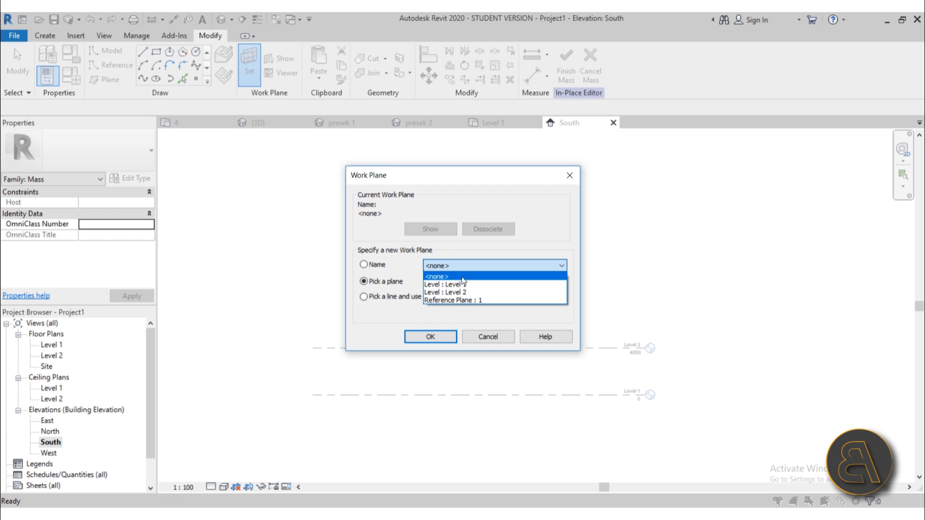
left_click(436, 300)
left_click(438, 341)
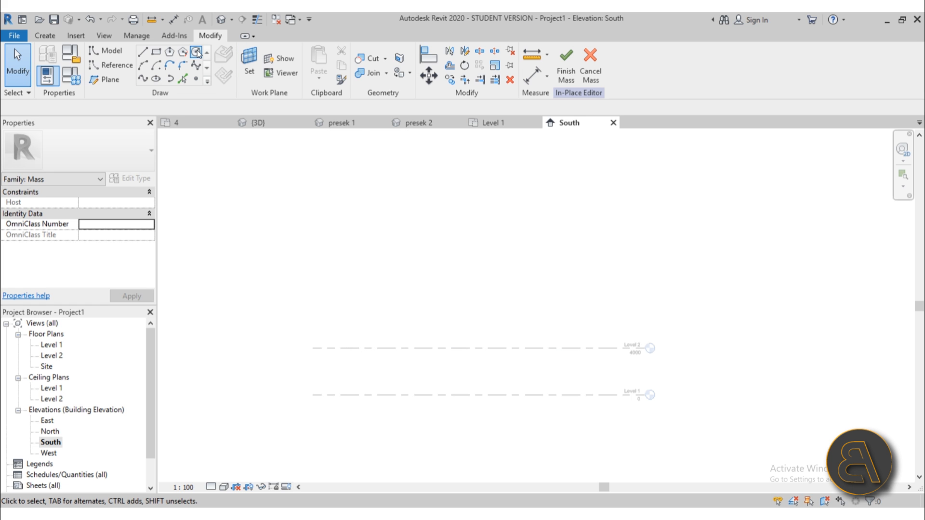
Draw a vertical model line closed by a 3-point arc into a half-circle profile.
left_click(143, 52)
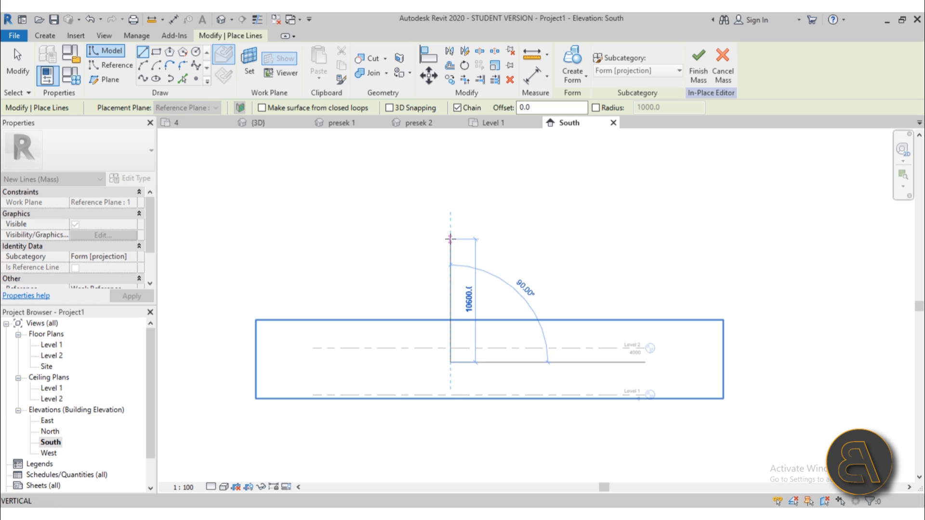
left_click(450, 239)
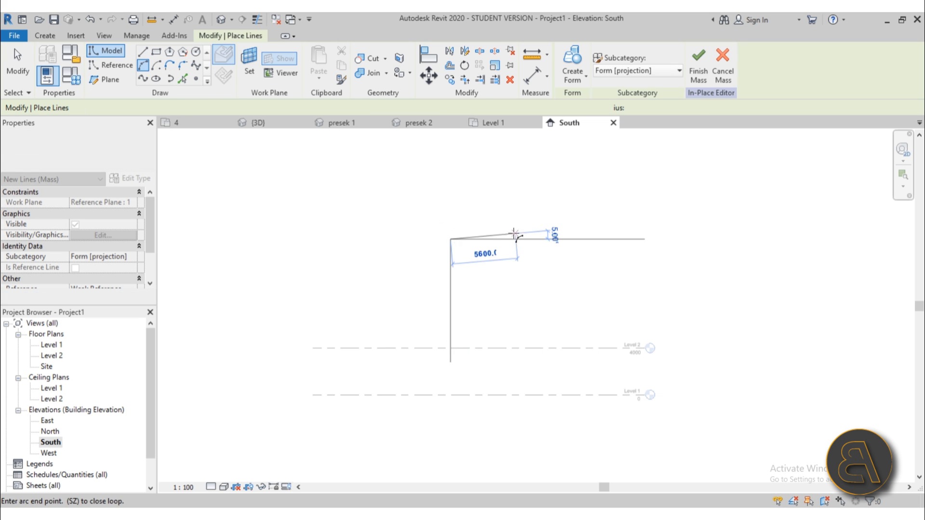
left_click(450, 362)
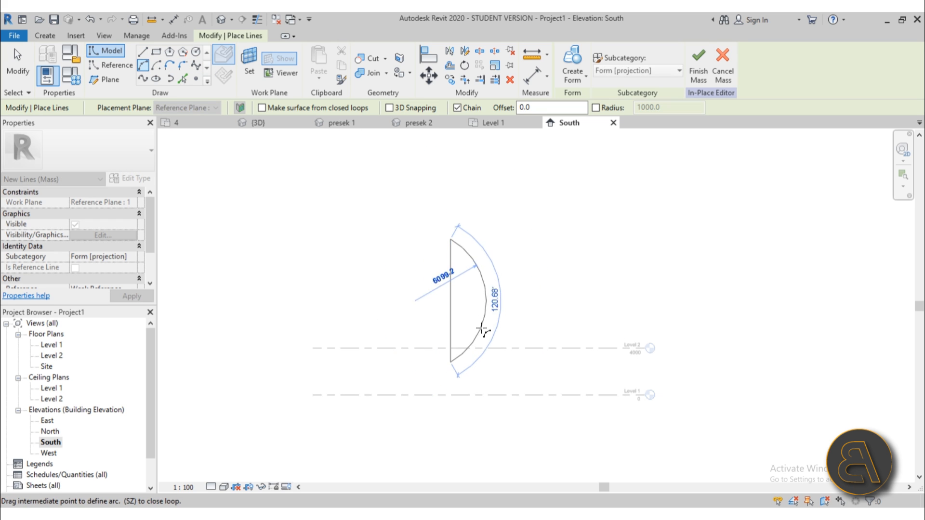
left_click(509, 318)
key("Escape")
key("Escape")
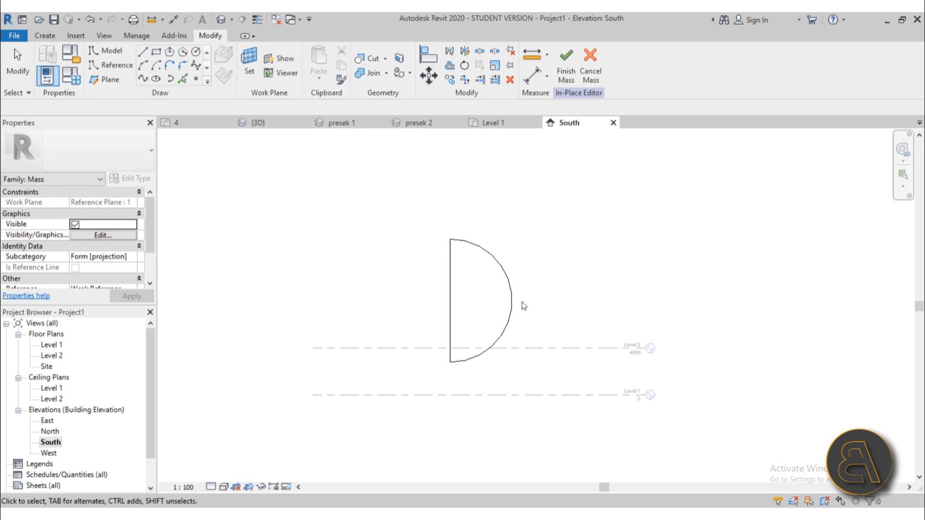
Draw a vertical reference line through the profile as the revolve axis.
left_click(112, 65)
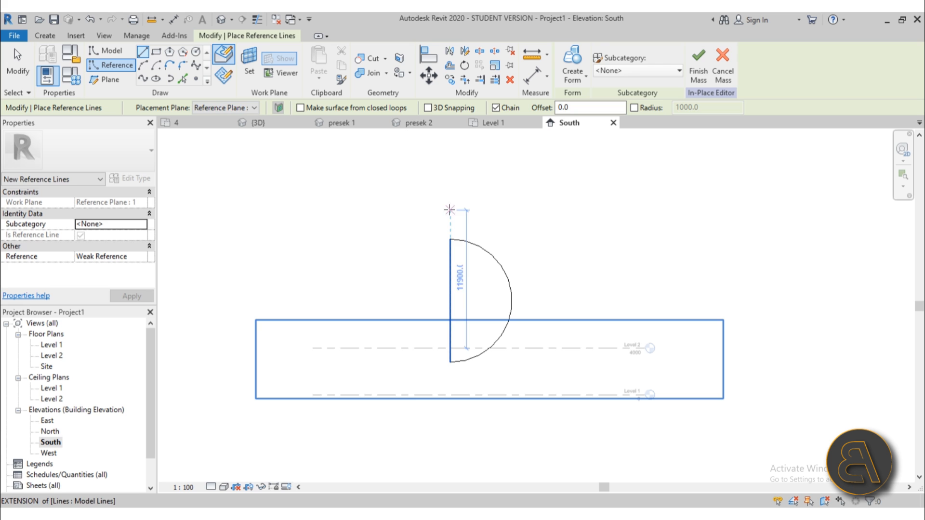
left_click(450, 179)
left_click(459, 394)
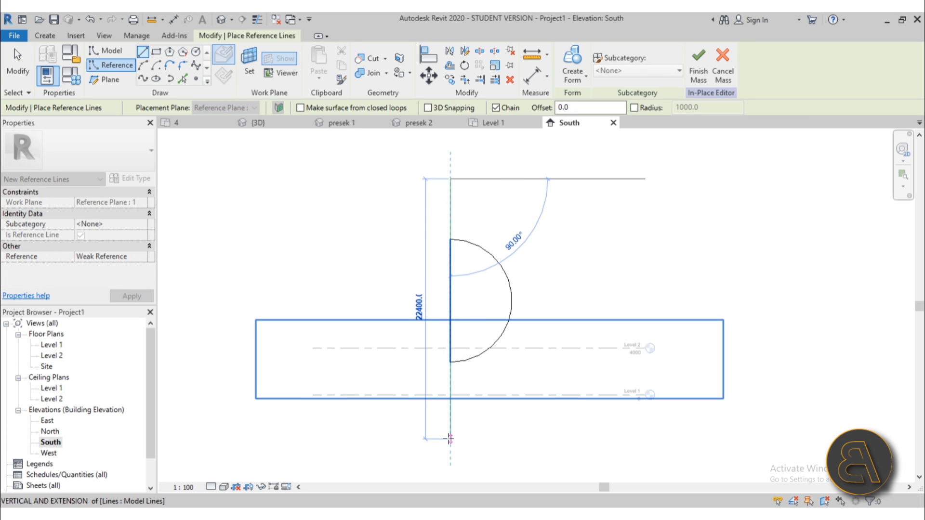
key("Escape")
key("Escape")
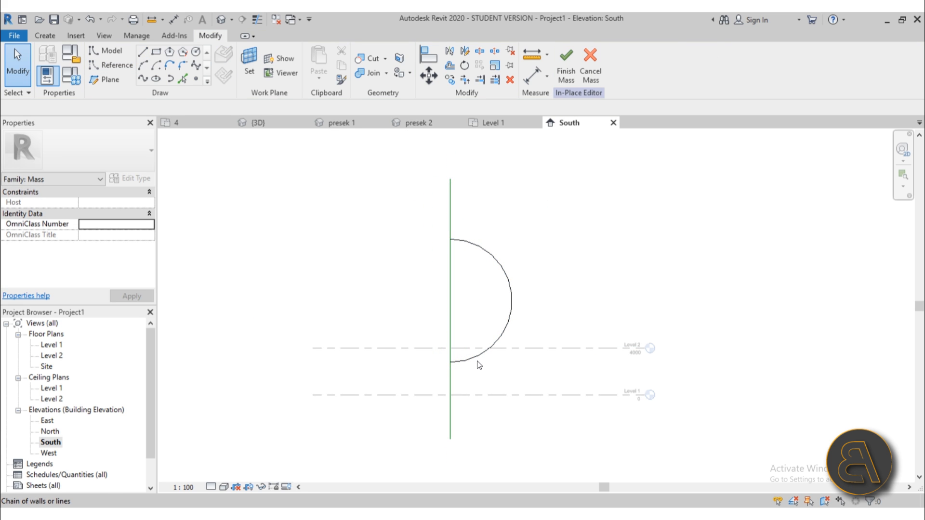
Select the axis and profile chain and attempt Create Form, dismissing the error.
left_click(449, 378)
left_click(448, 379)
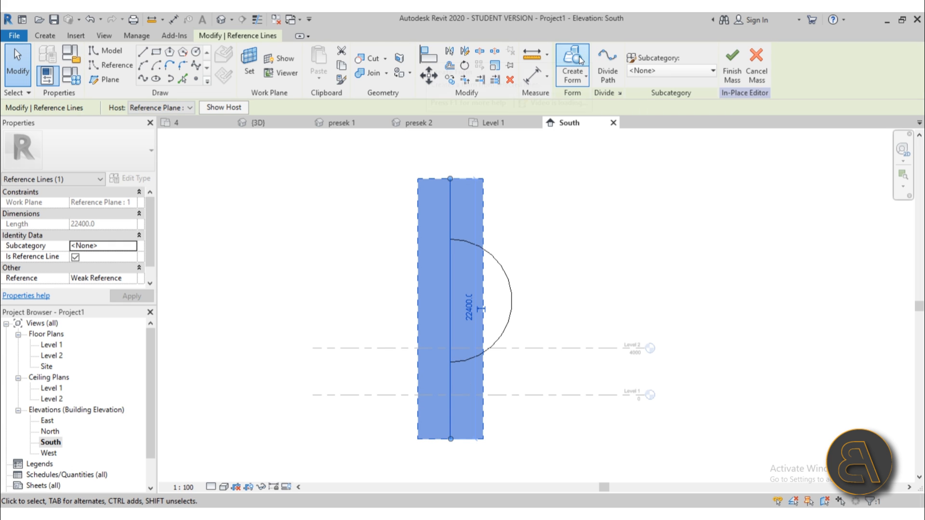
left_click(580, 246)
key("Tab")
left_click(499, 263)
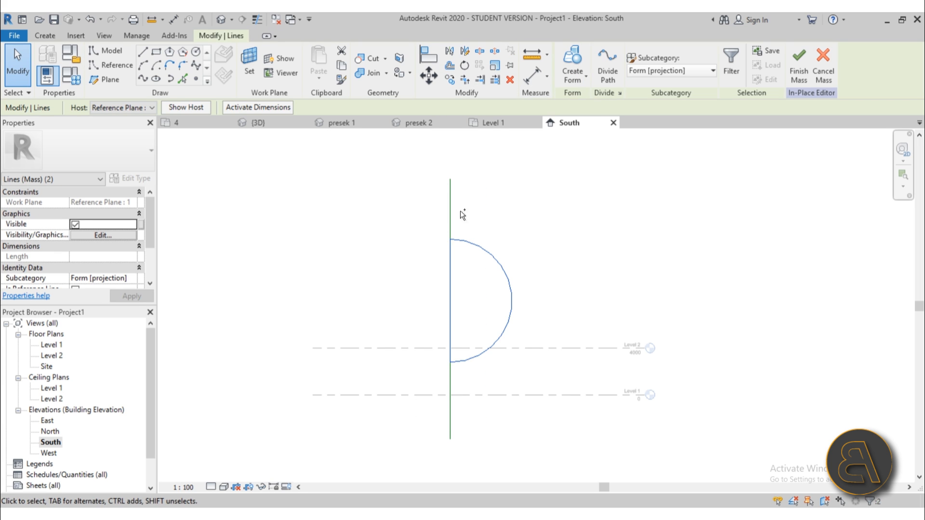
left_click(450, 216, "ctrl")
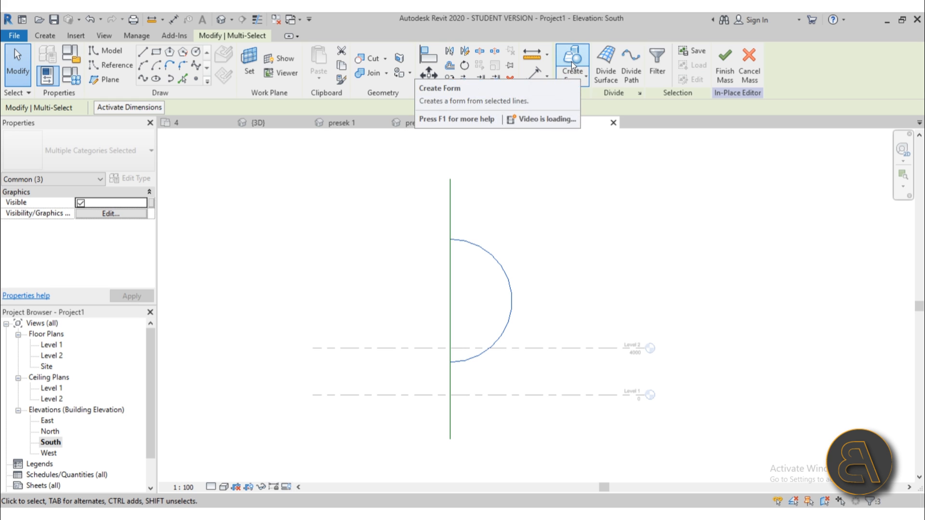
left_click(572, 62)
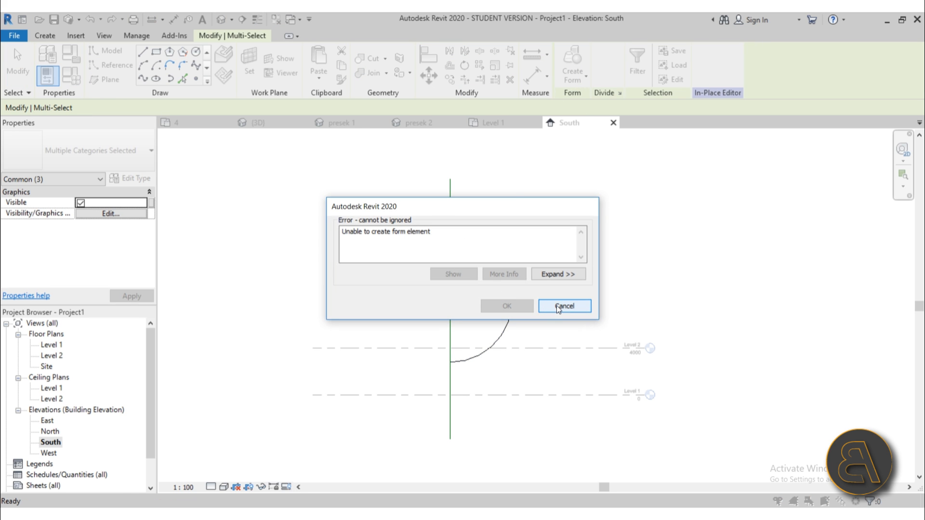
left_click(563, 306)
left_click(510, 306)
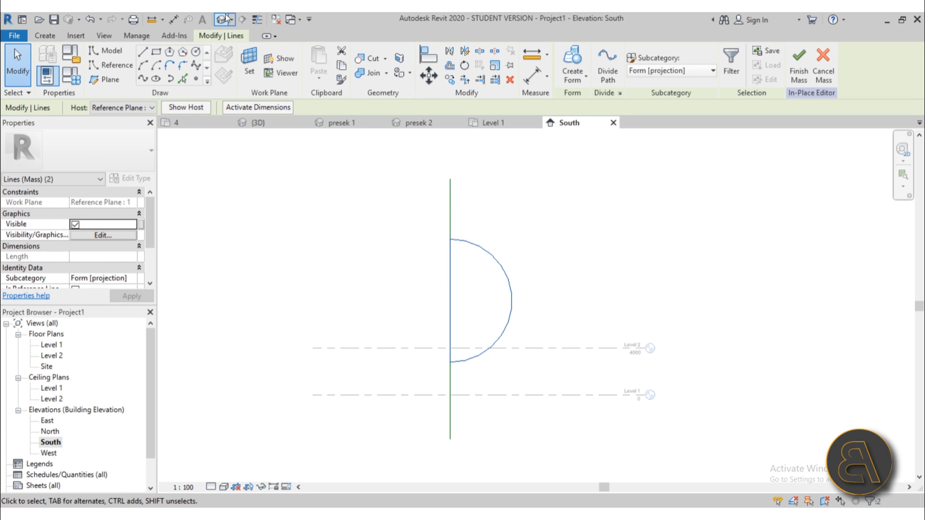
In the default 3D view, delete the wrongly extruded flat form.
left_click(224, 20)
middle_click_drag(545, 224, 390, 316, "shift")
left_click(580, 252)
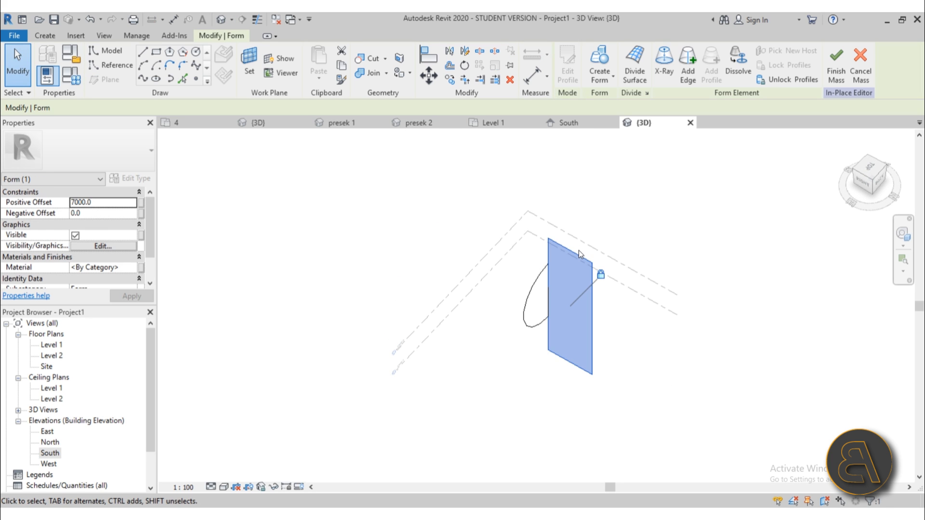
key("Delete")
Revolve the profile around the reference line into a sphere, then reopen the South elevation.
scroll(547, 254, "up", 2)
left_click(547, 256)
key("Tab")
left_click(530, 294, "ctrl")
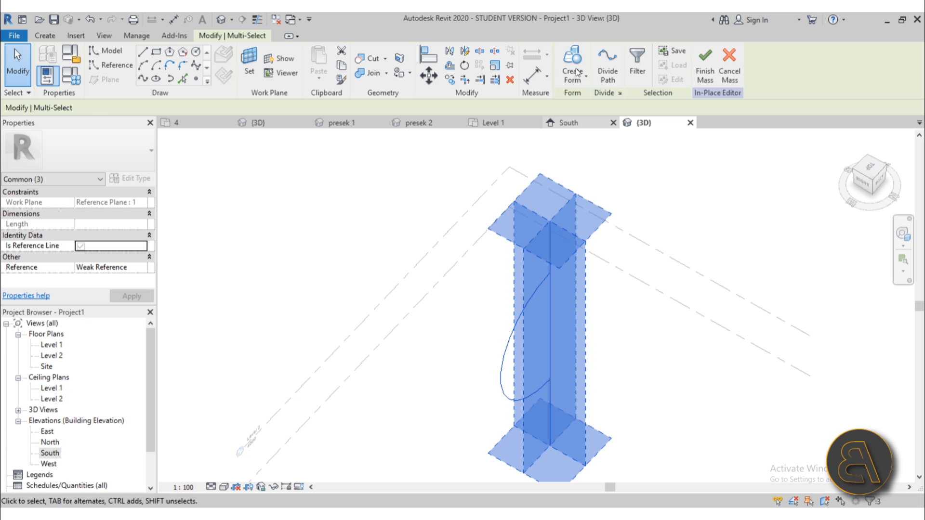
left_click(577, 72)
left_click(581, 338)
middle_click_drag(636, 399, 516, 323, "shift")
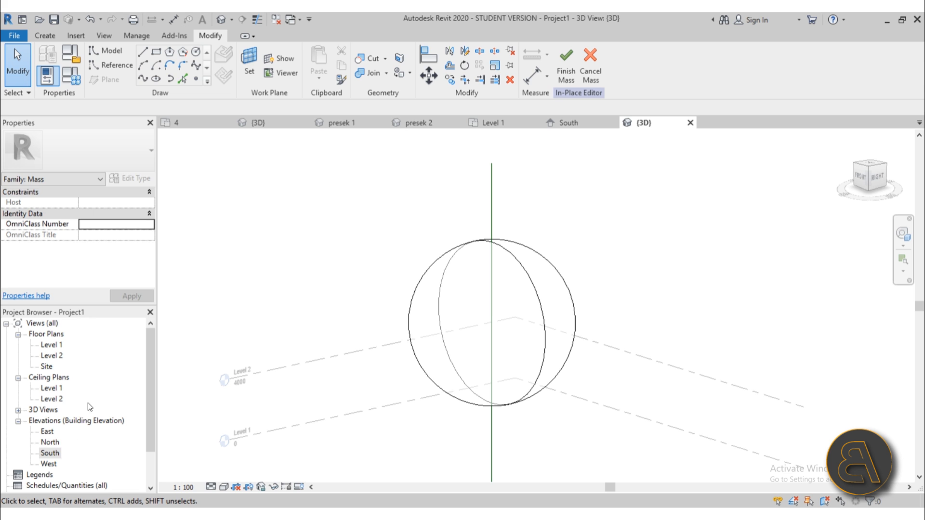
double_click(50, 452)
Zoom in on the sphere and switch the visual style to Wireframe.
scroll(454, 310, "up", 3)
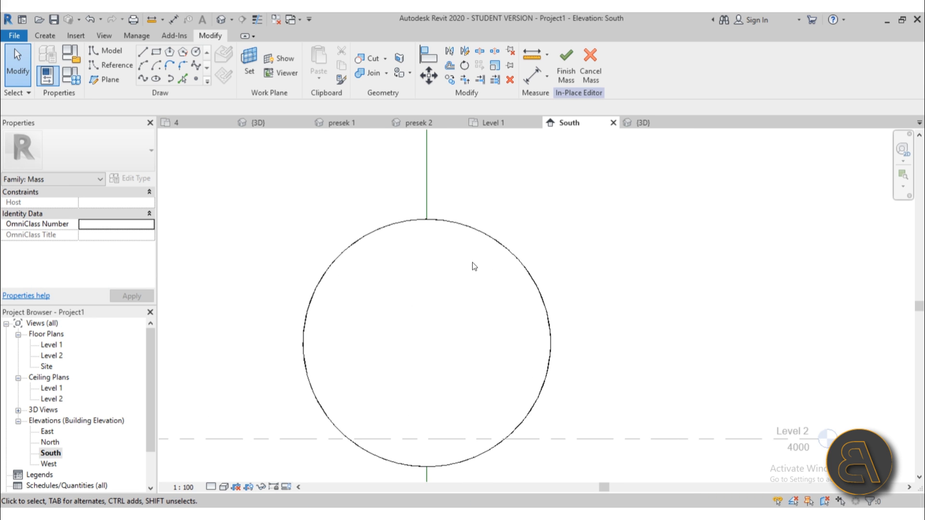
middle_click_drag(473, 262, 412, 326)
left_click(224, 486)
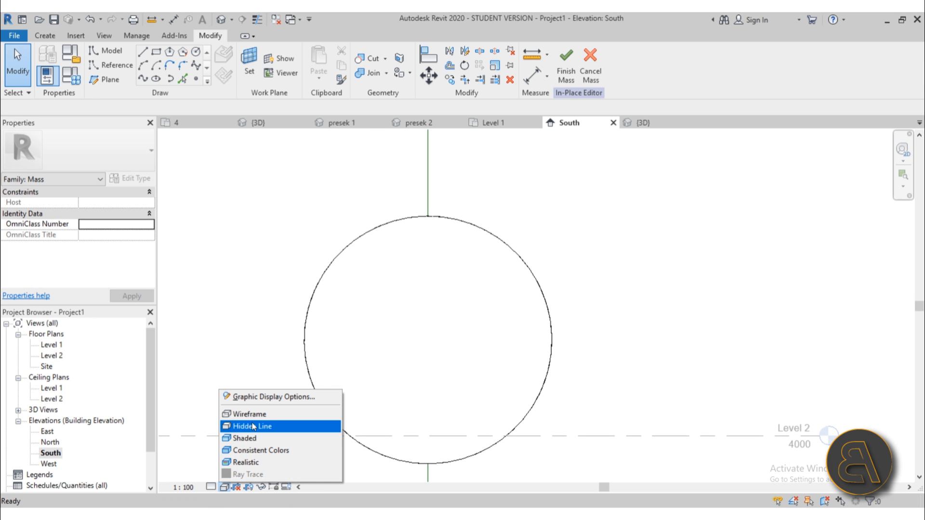
left_click(299, 414)
middle_click_drag(455, 340, 445, 338)
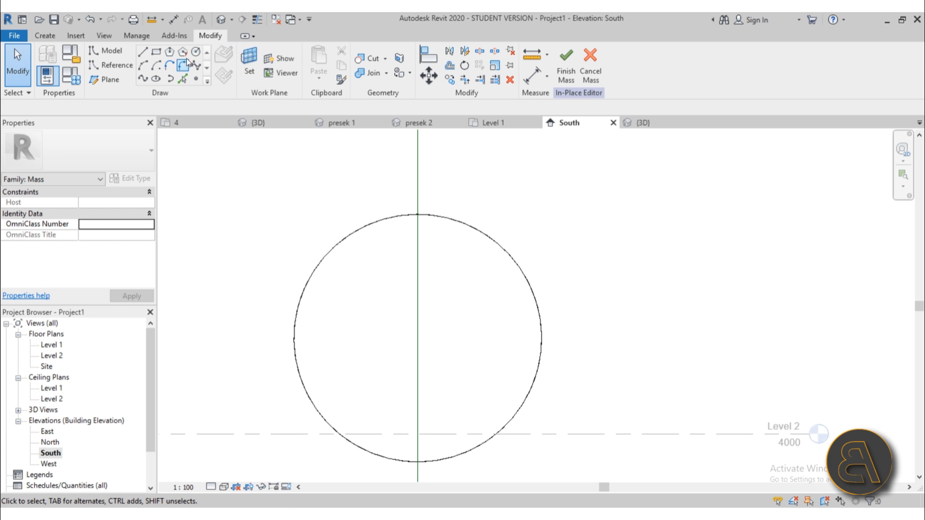
Draw a vertical model line from the sphere's centre and a 3300-radius circle.
left_click(144, 52)
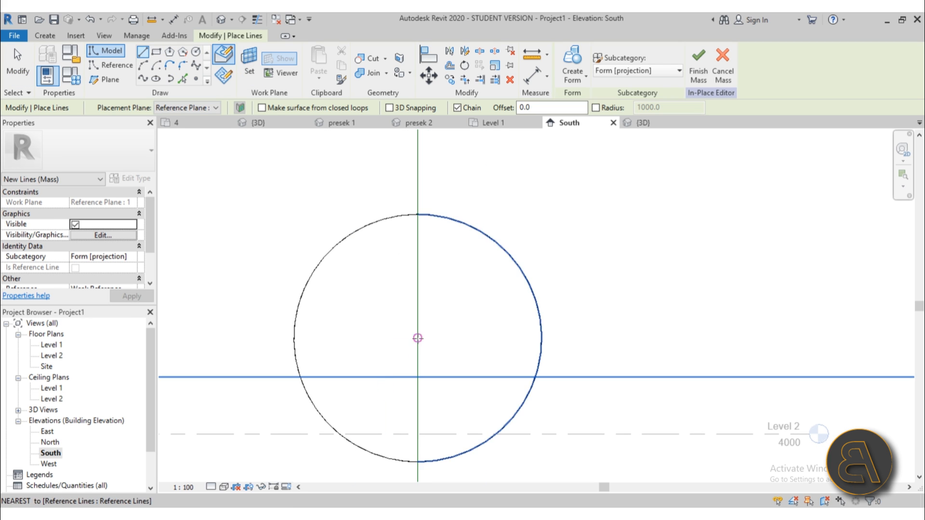
left_click(417, 339)
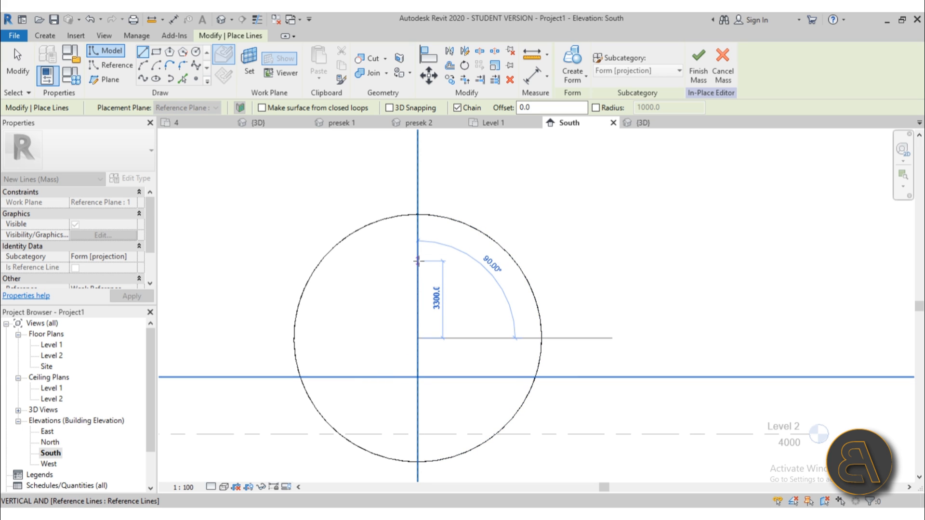
left_click(418, 261)
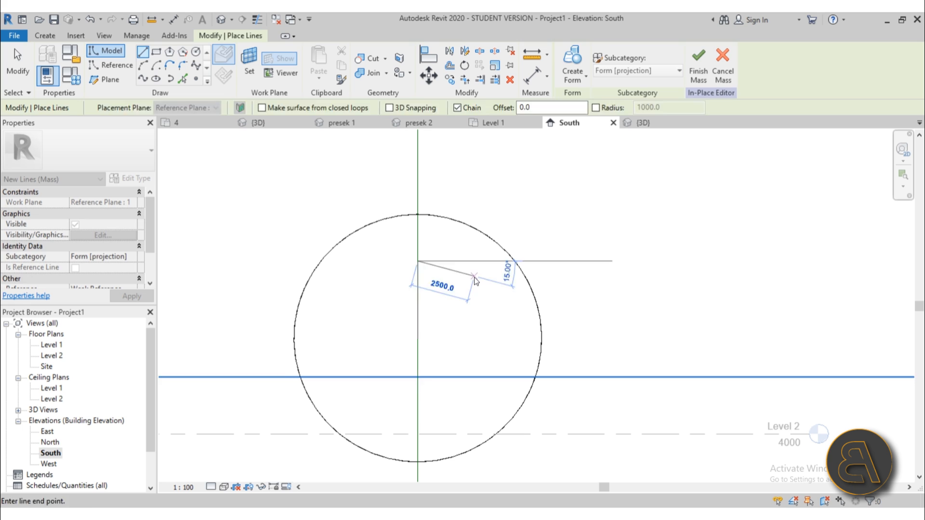
key("Escape")
key("Escape")
left_click(418, 291)
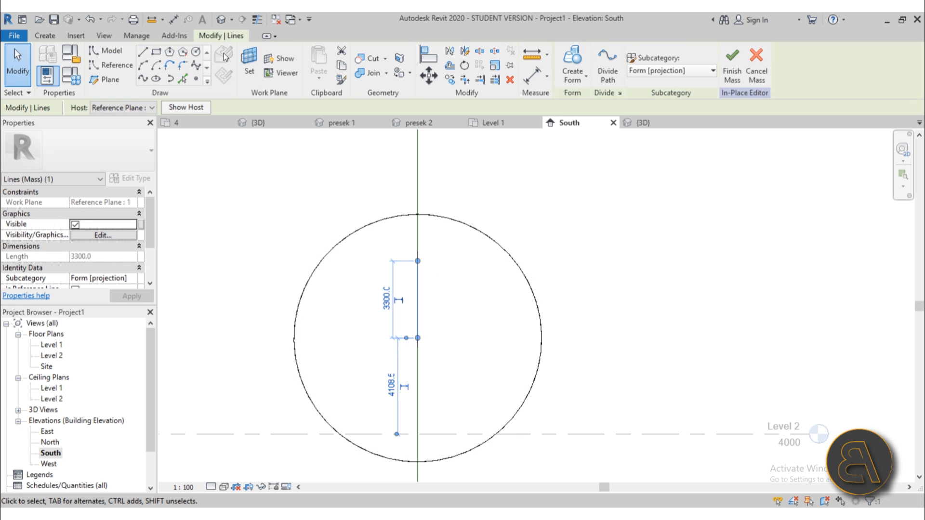
left_click(143, 52)
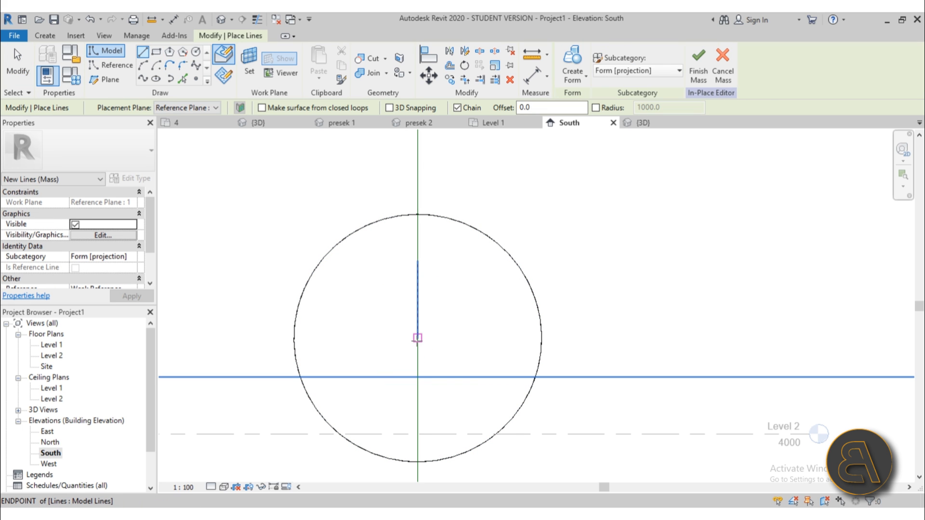
left_click(196, 52)
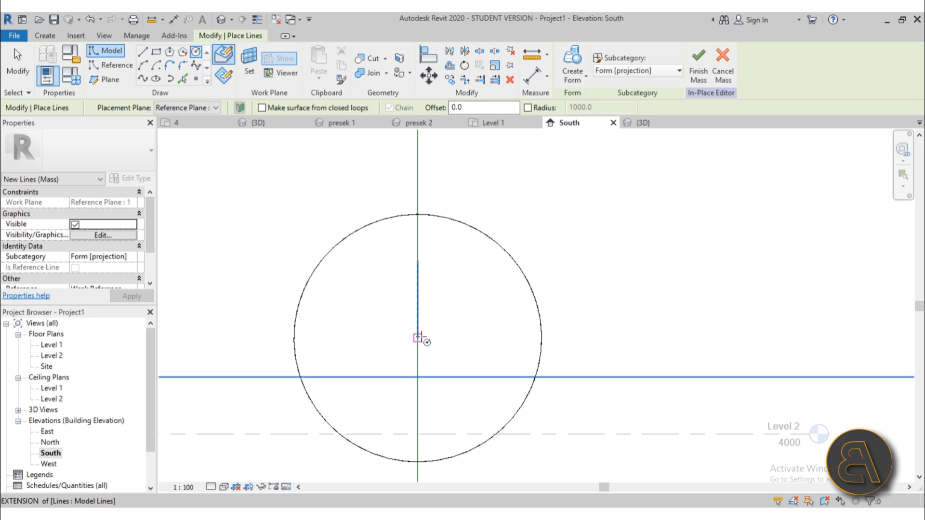
left_click(418, 261)
key("Escape")
key("Escape")
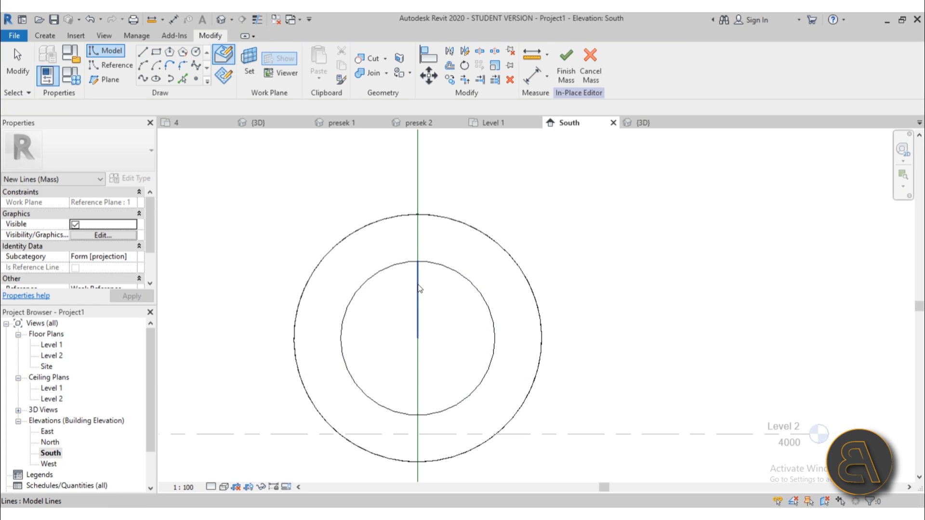
Trim the circle against the vertical line with SL and TR to leave the right half-circle.
left_click(417, 300)
left_click(436, 392)
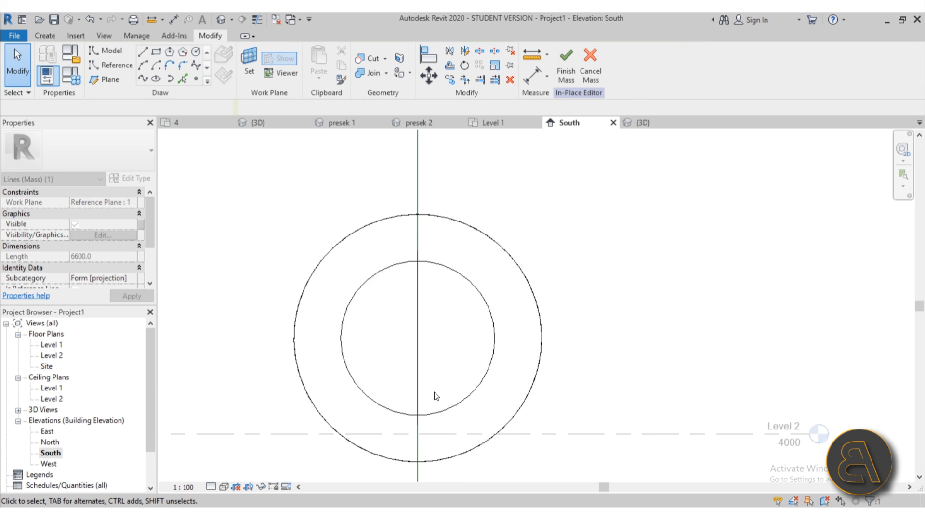
key("s")
key("l")
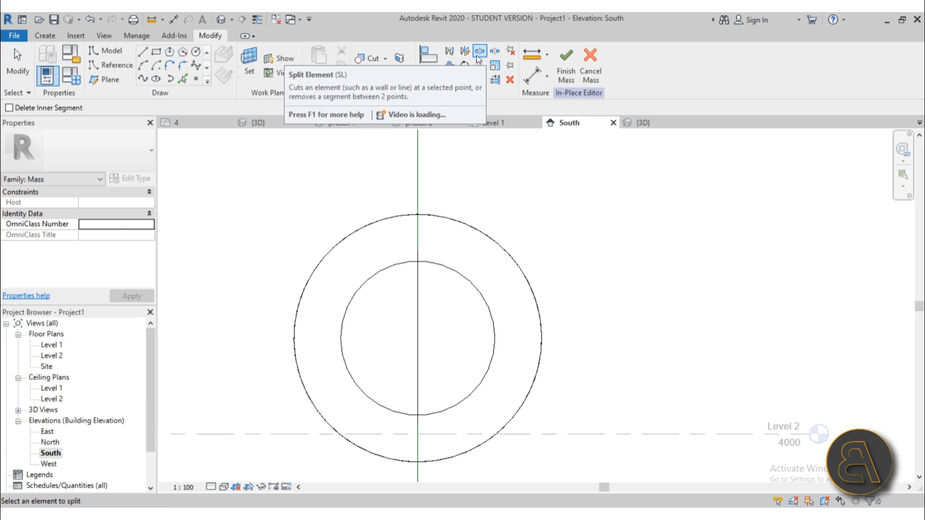
key("t")
key("r")
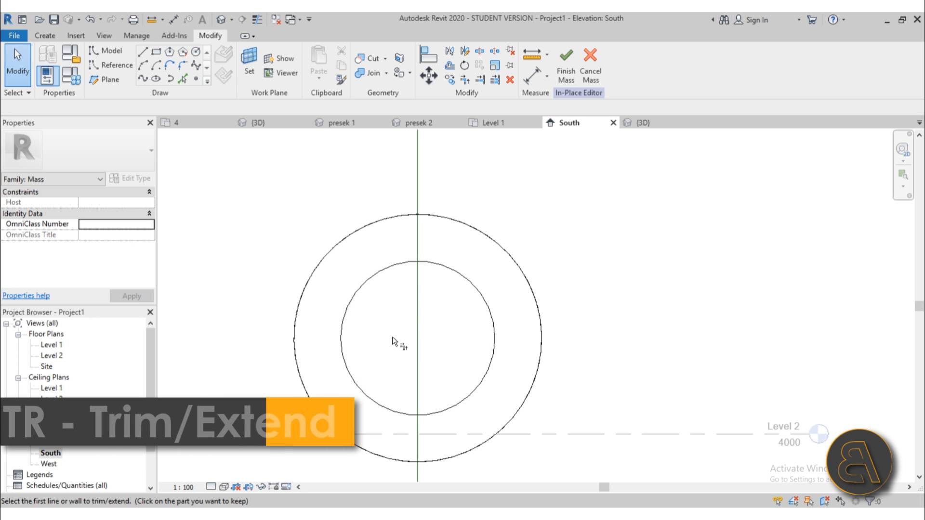
left_click(418, 302)
left_click(436, 264)
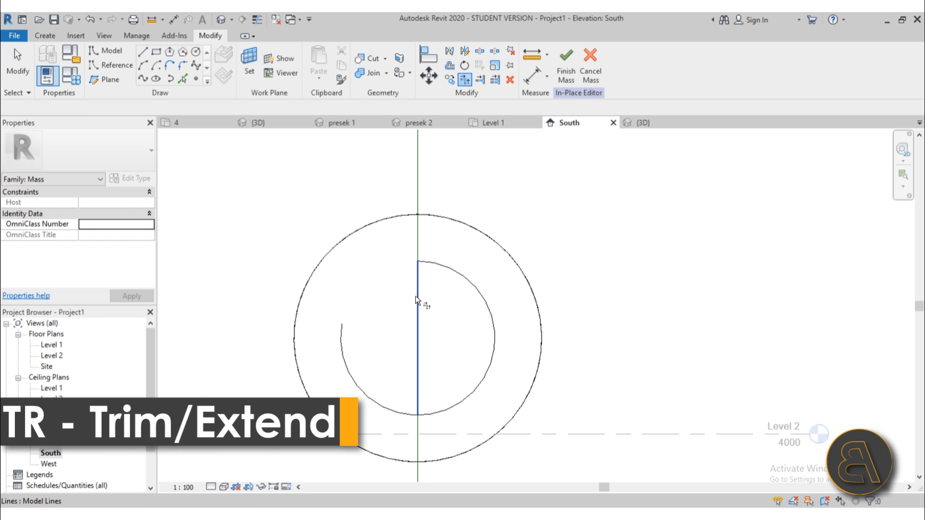
left_click(417, 297)
left_click(440, 413)
key("Escape")
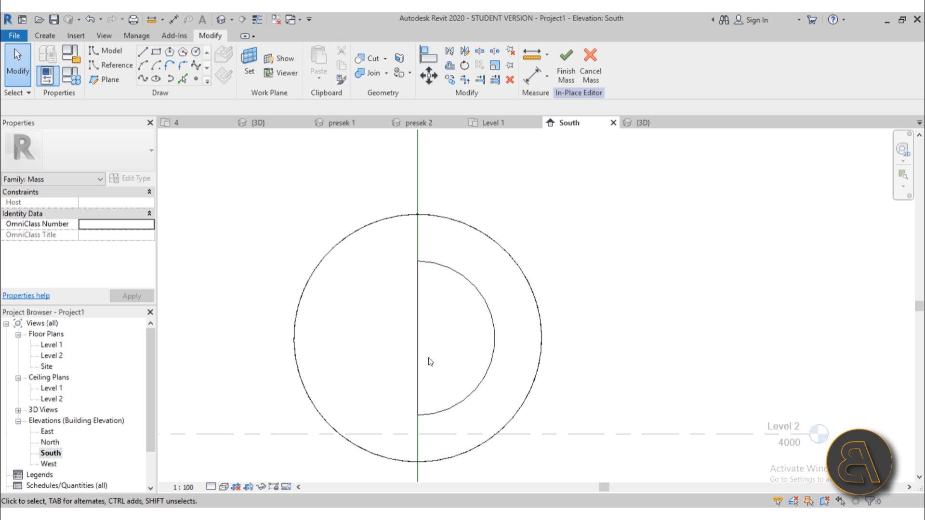
In 3D, revolve the half-circle around the vertical line into an inner form.
left_click(220, 21)
middle_click_drag(548, 308, 513, 288, "shift")
left_click(513, 288)
left_click(491, 240, "ctrl")
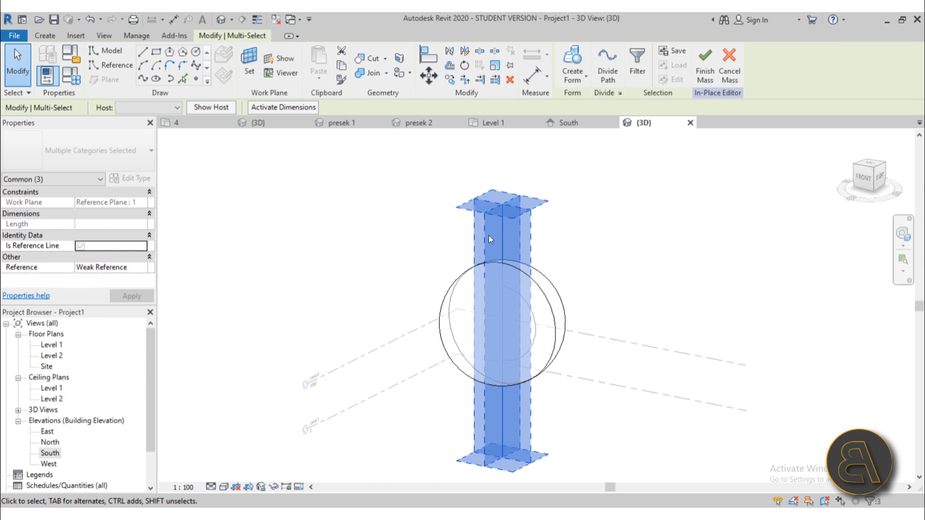
left_click(571, 57)
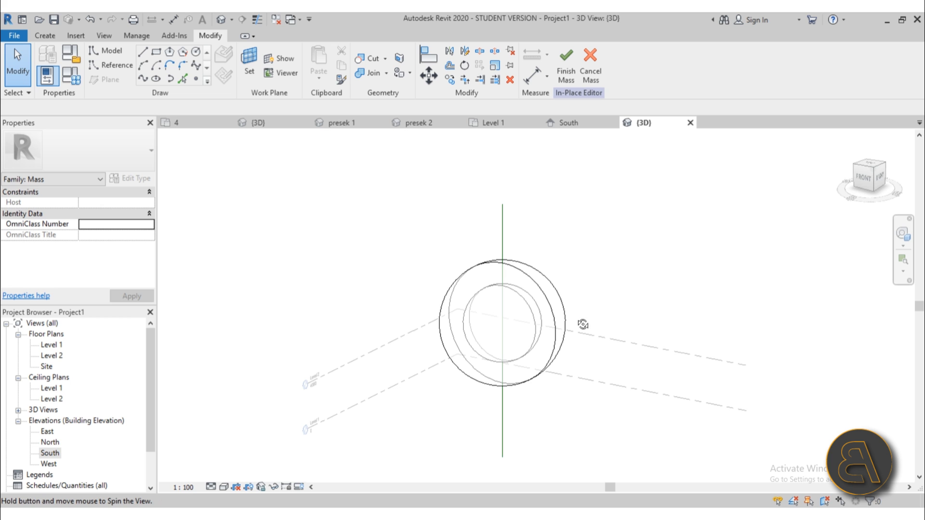
middle_click_drag(583, 324, 285, 151, "shift")
Orbit the dome project's 3D view, then return to Project1 and open its Site plan.
left_click(259, 124)
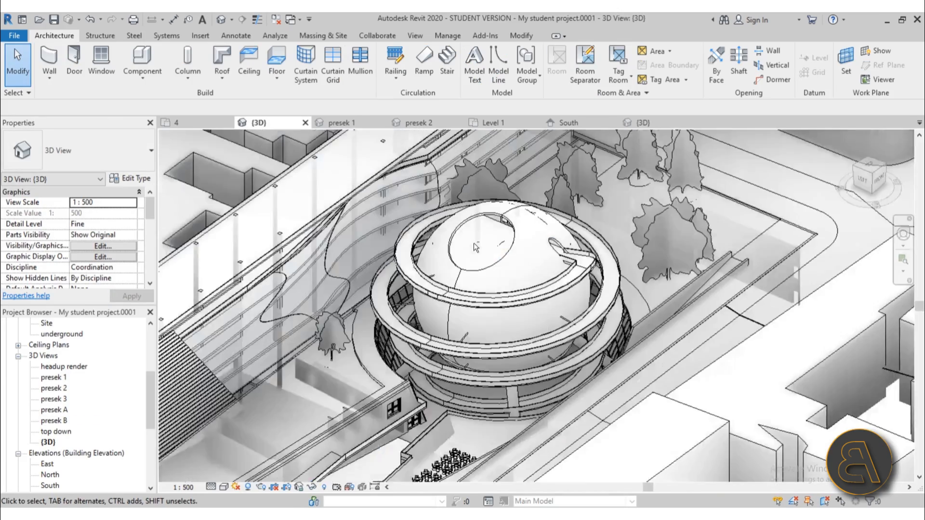
middle_click_drag(475, 247, 602, 180, "shift")
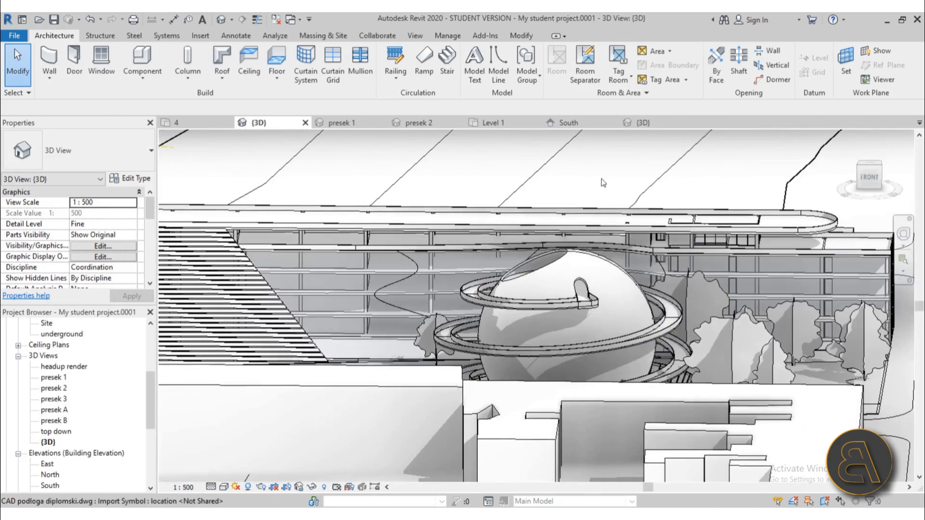
left_click(654, 124)
double_click(529, 294)
middle_click_drag(529, 295, 219, 398, "shift")
double_click(43, 365)
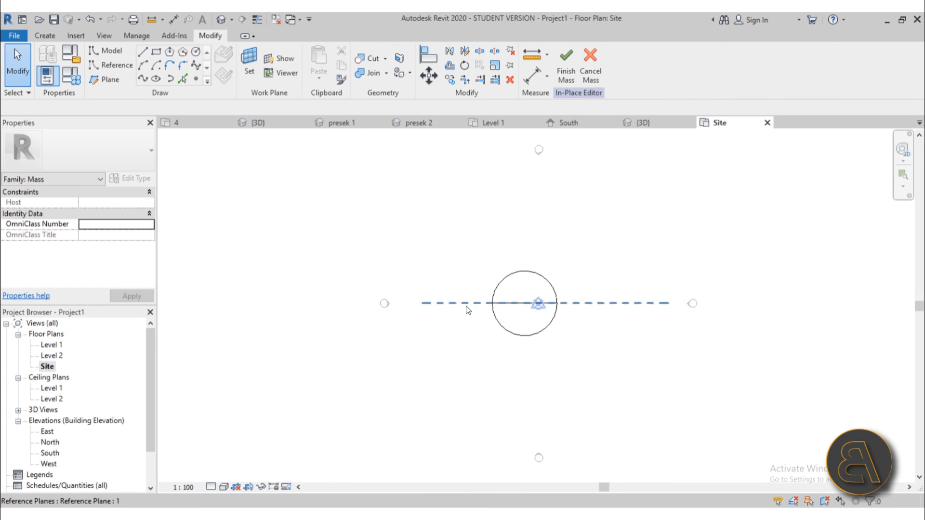
Draw a circle of radius 2300 on the reference plane, offset from the sphere's centre.
scroll(554, 291, "up", 3)
middle_click_drag(471, 310, 487, 295)
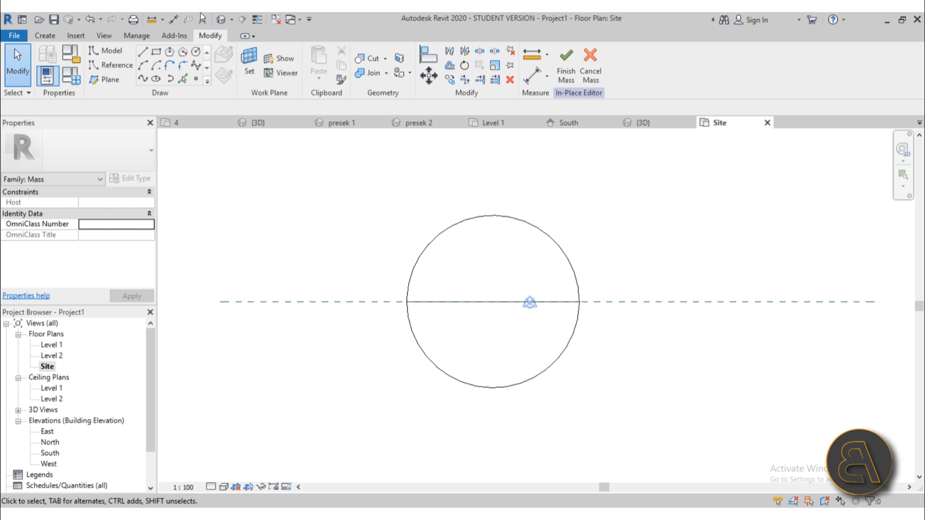
left_click(194, 55)
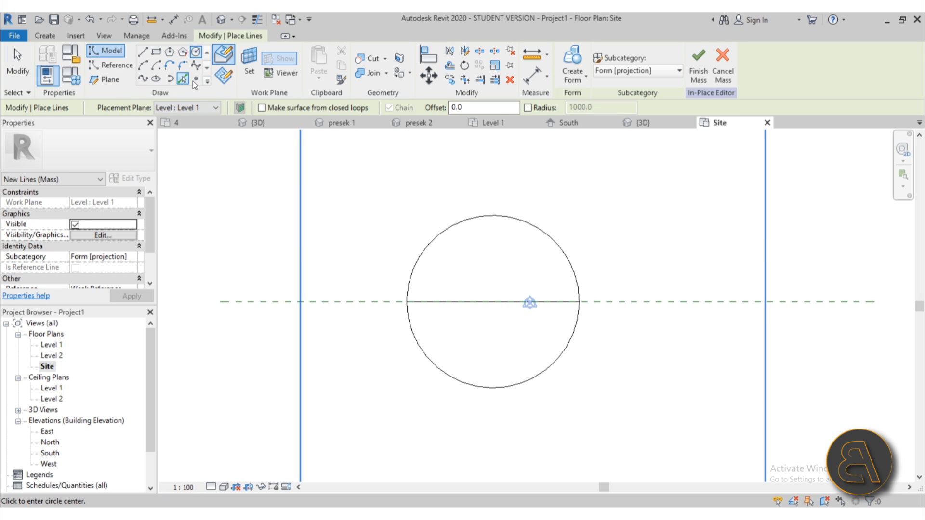
scroll(447, 308, "up", 2)
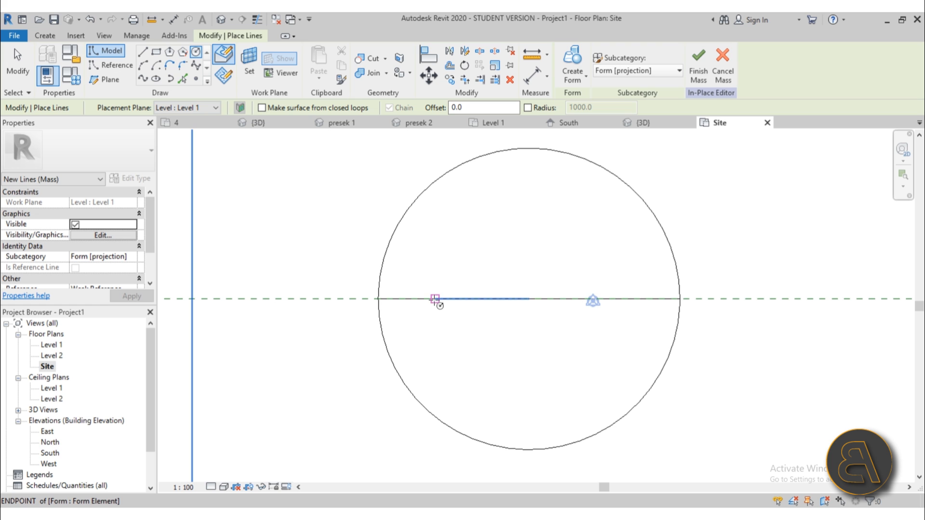
left_click(440, 299)
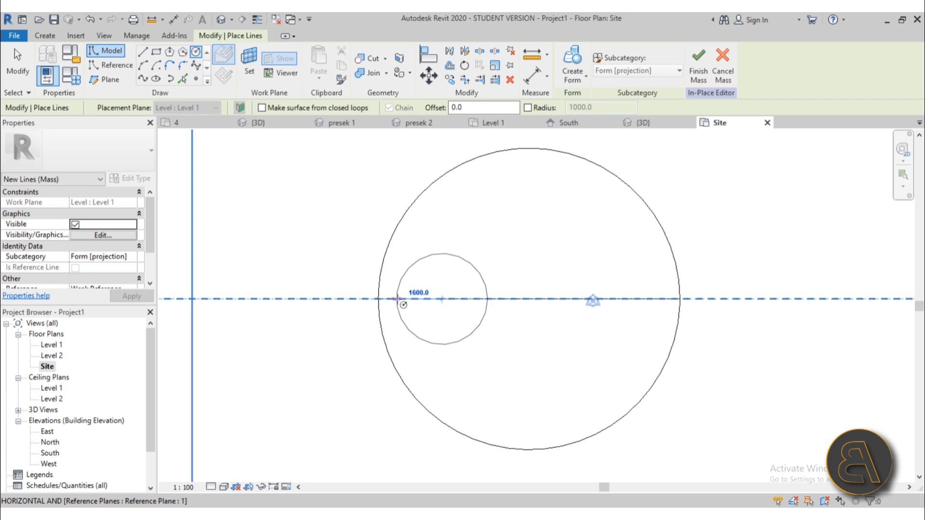
key("Escape")
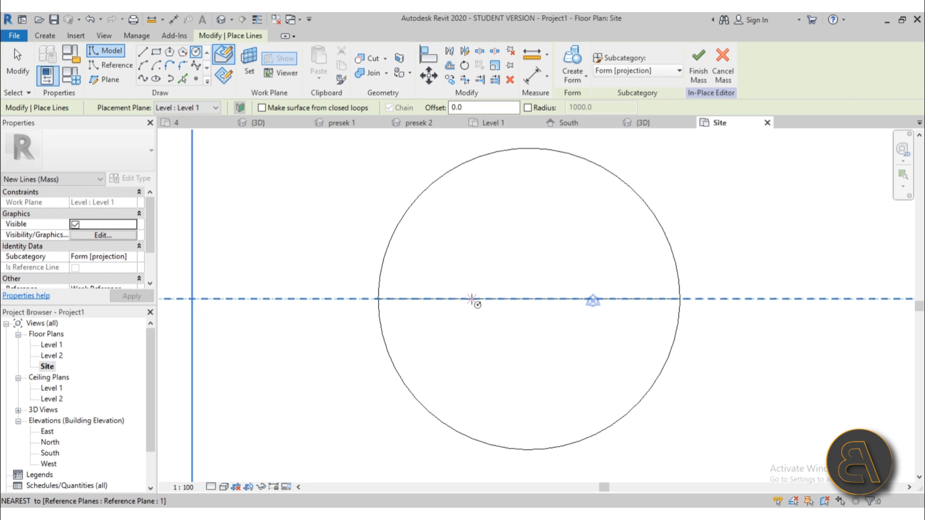
left_click(471, 299)
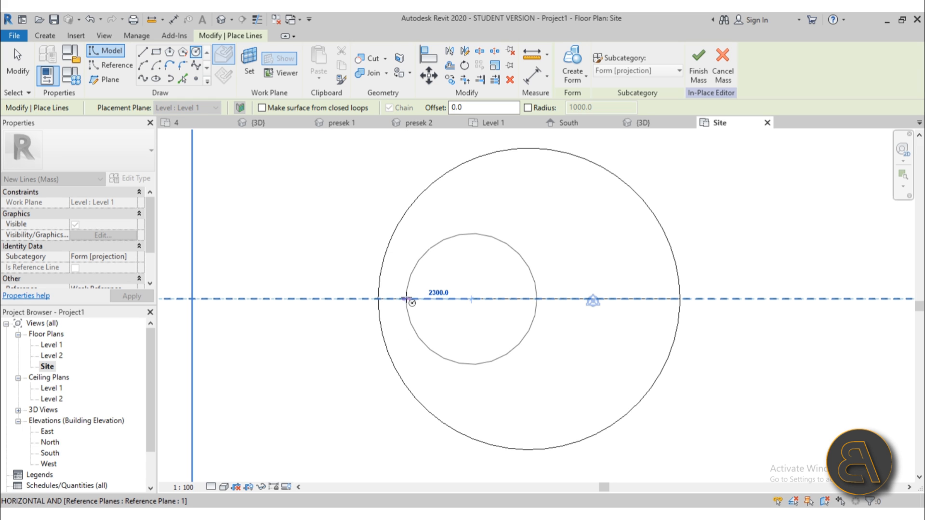
left_click(412, 303)
key("ctrl+z")
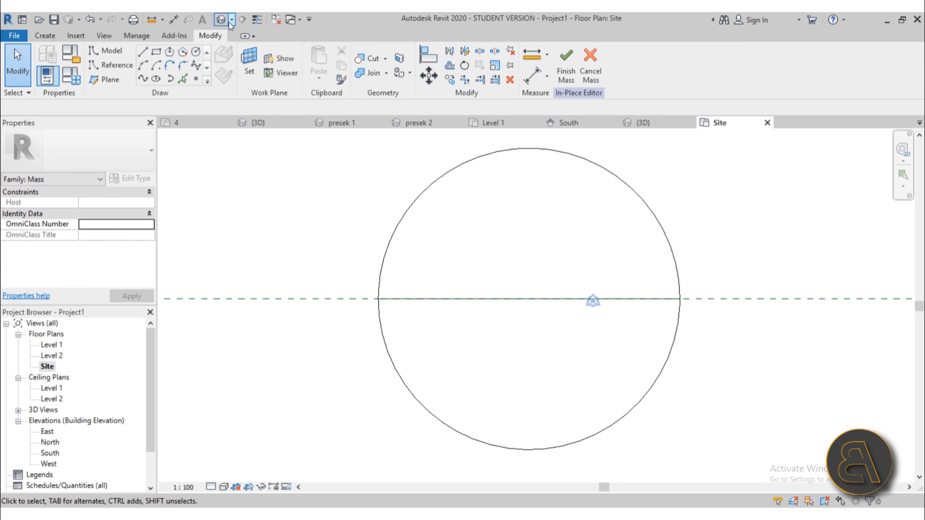
In the default 3D view, turn the 2300 circle into a void form cylinder.
left_click(222, 21)
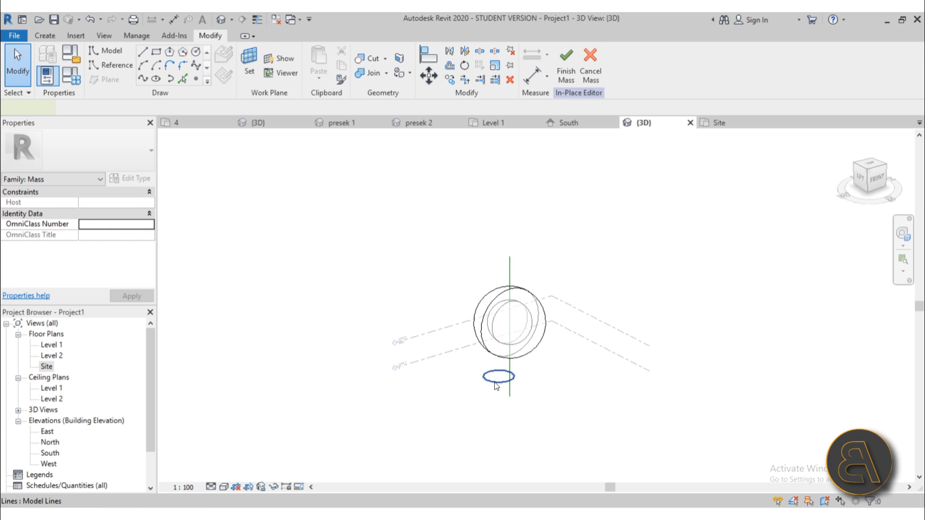
left_click(496, 383)
scroll(521, 360, "up", 2)
left_click(581, 80)
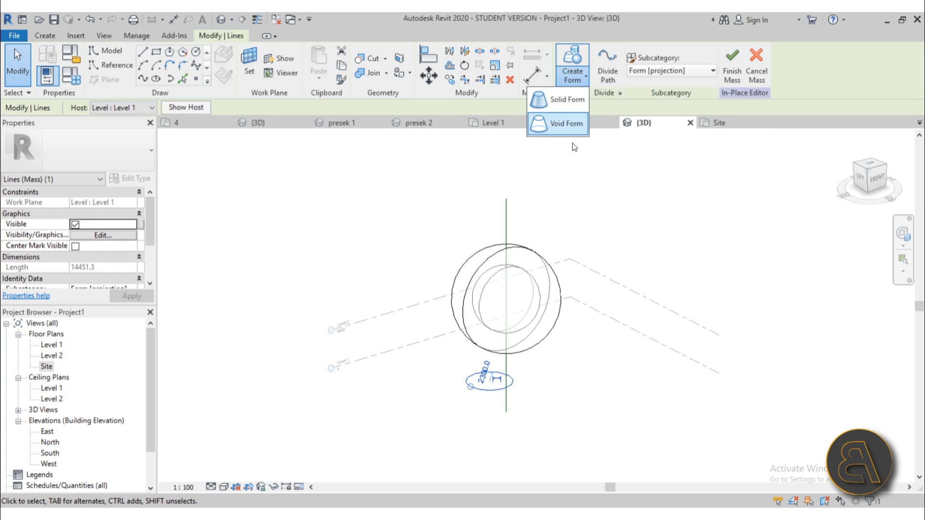
left_click(566, 129)
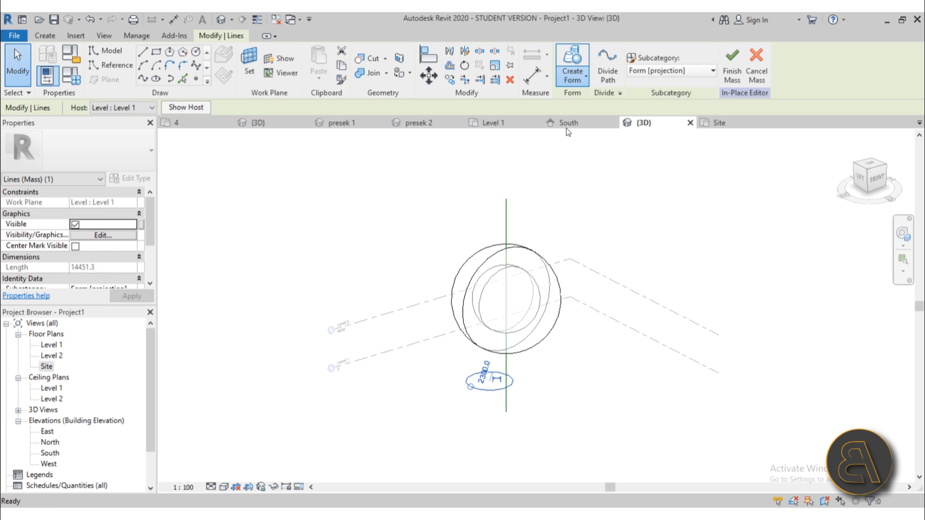
left_click(508, 450)
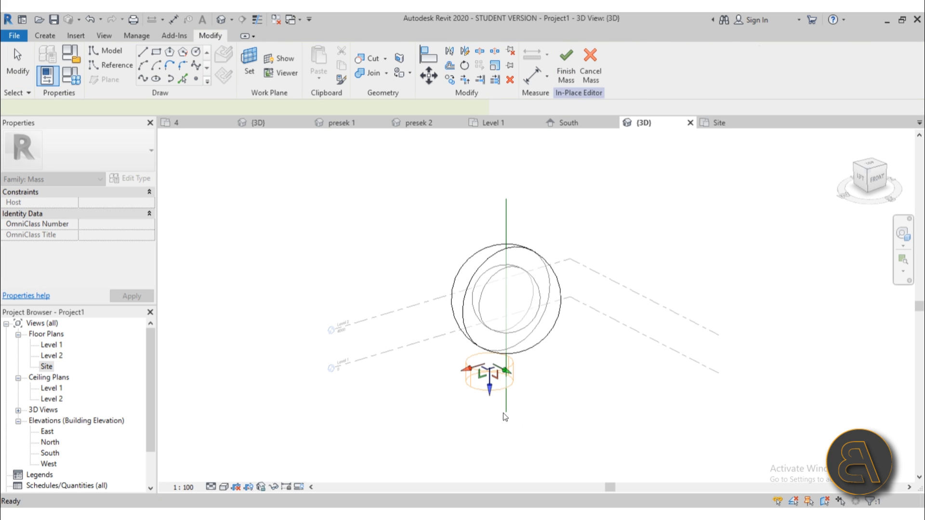
Stretch the void cylinder taller using its top arrow.
left_click_drag(490, 239, 489, 222)
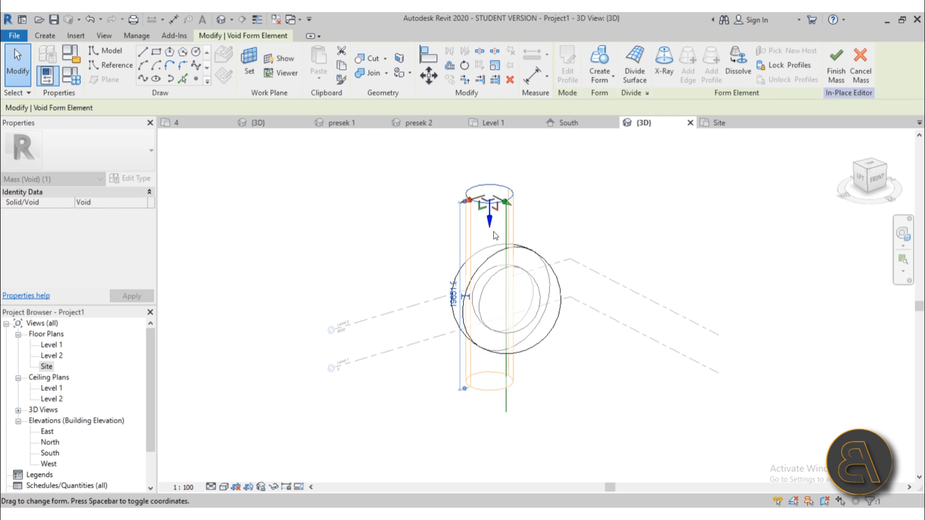
middle_click_drag(590, 289, 606, 226, "shift")
scroll(498, 408, "up", 4)
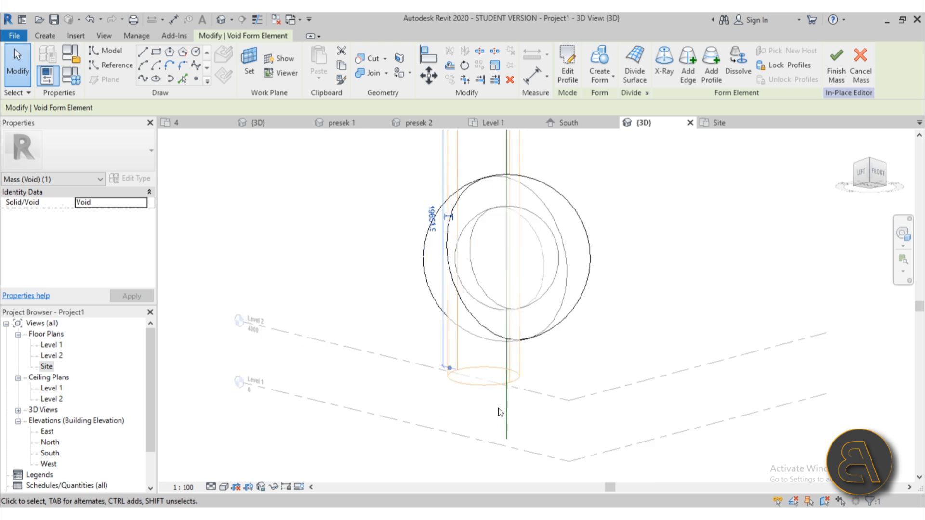
Raise the void cylinder's bottom face up into the sphere's upper part.
left_click(482, 372)
middle_click_drag(482, 372, 519, 403, "shift")
left_click_drag(519, 385, 525, 235)
middle_click_drag(525, 236, 543, 263, "shift")
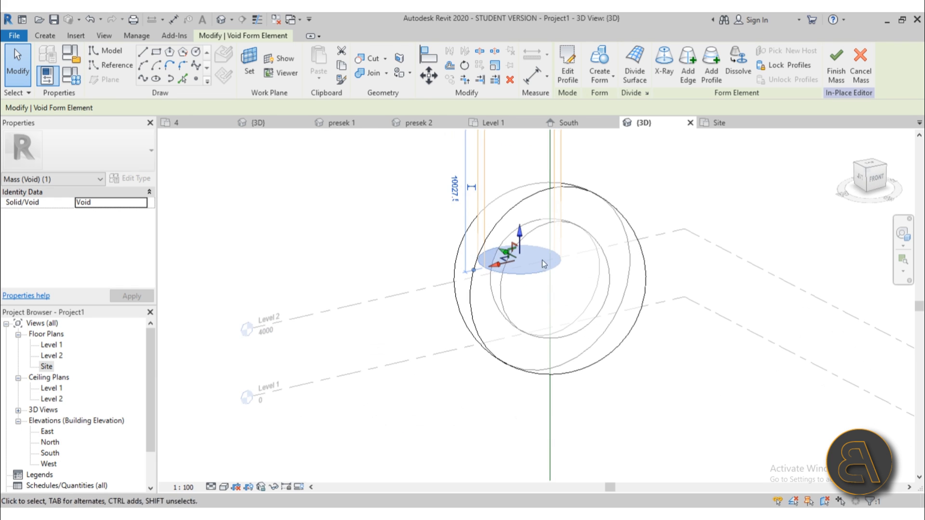
left_click_drag(521, 235, 521, 202)
middle_click_drag(609, 326, 559, 284, "shift")
scroll(529, 218, "up", 2)
left_click_drag(525, 219, 525, 238)
Deselect the void and orbit around the sphere and ring to check its position.
left_click(351, 261)
scroll(351, 260, "down", 3)
middle_click_drag(352, 270, 443, 324, "shift")
scroll(452, 210, "up", 3)
middle_click_drag(452, 210, 426, 220, "shift")
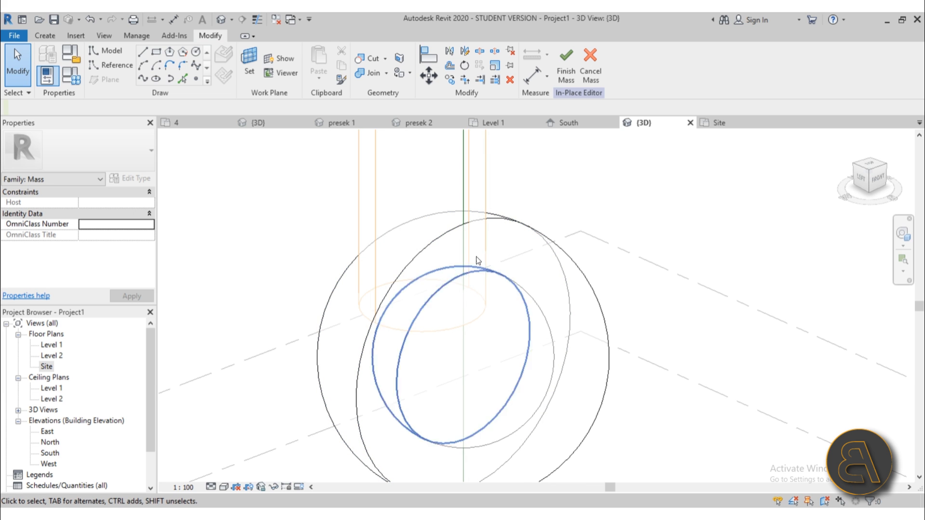
middle_click_drag(482, 262, 467, 261, "shift")
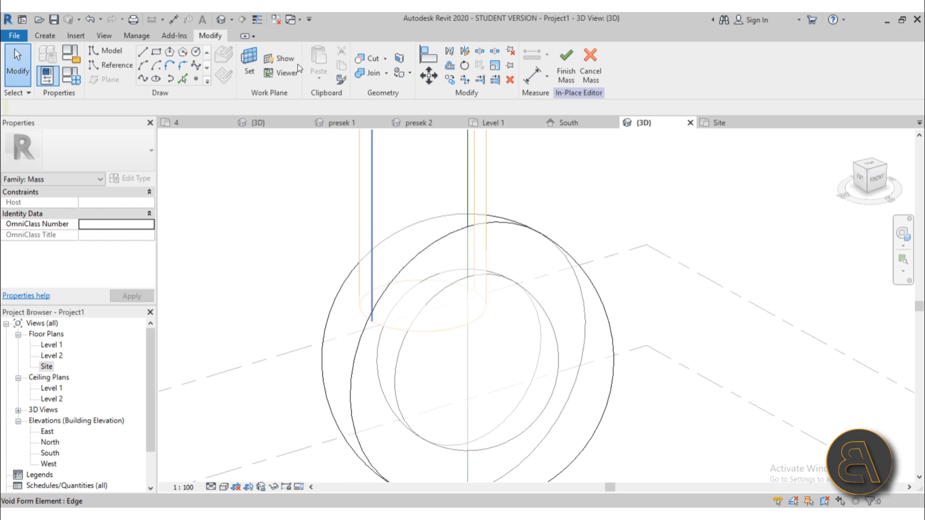
left_click(378, 60)
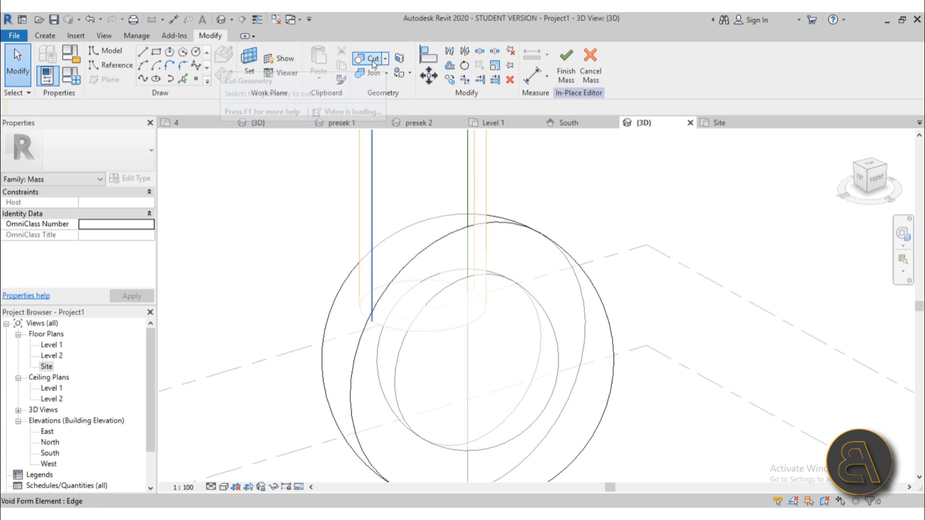
Cut the ring with the cylinder void and orbit to inspect the result.
left_click(348, 271)
left_click(357, 233)
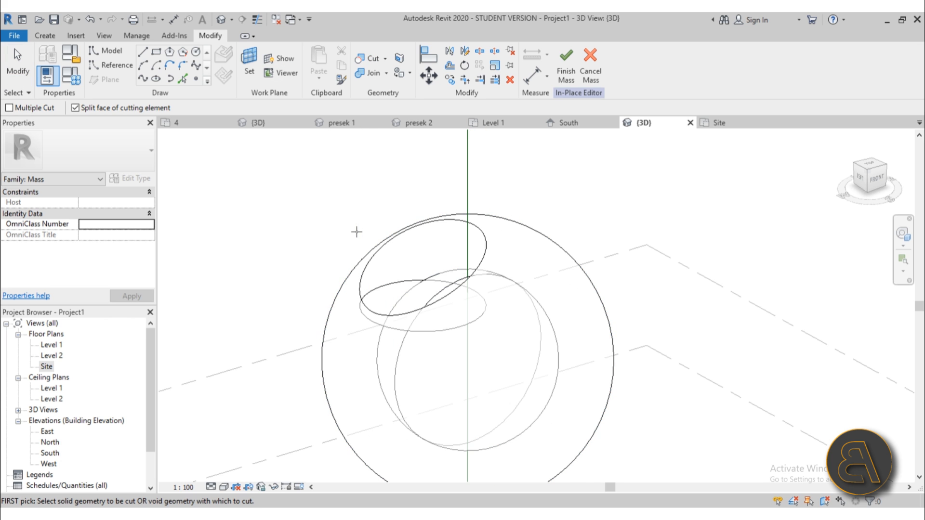
scroll(324, 234, "down", 2)
middle_click_drag(324, 234, 368, 263, "shift")
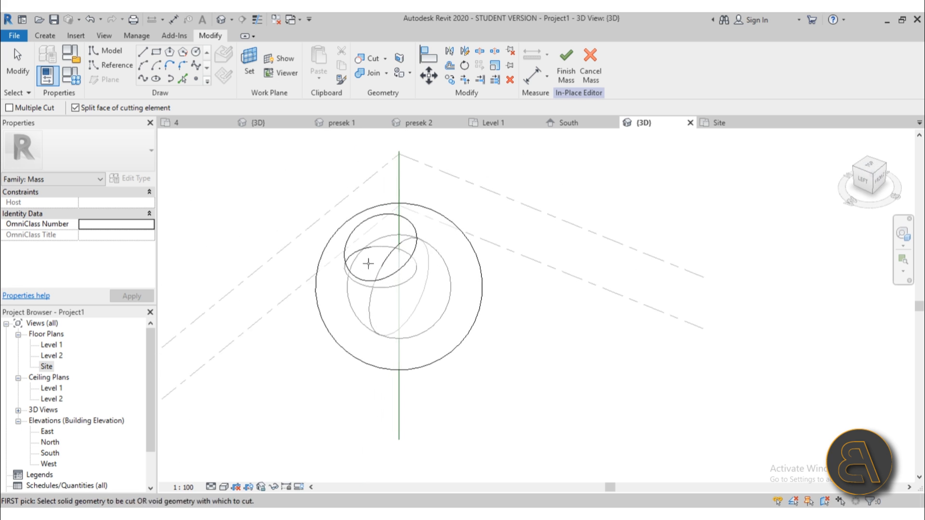
scroll(395, 251, "up", 4)
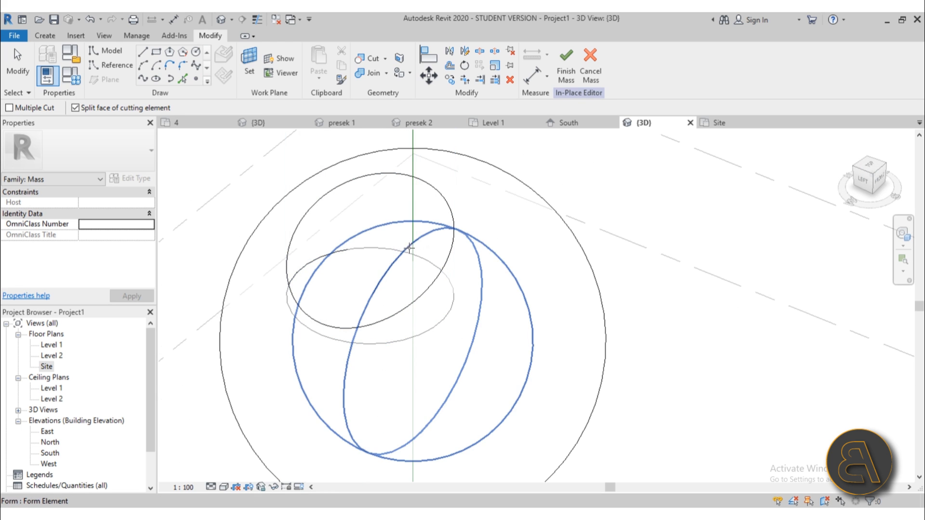
scroll(418, 341, "down", 3)
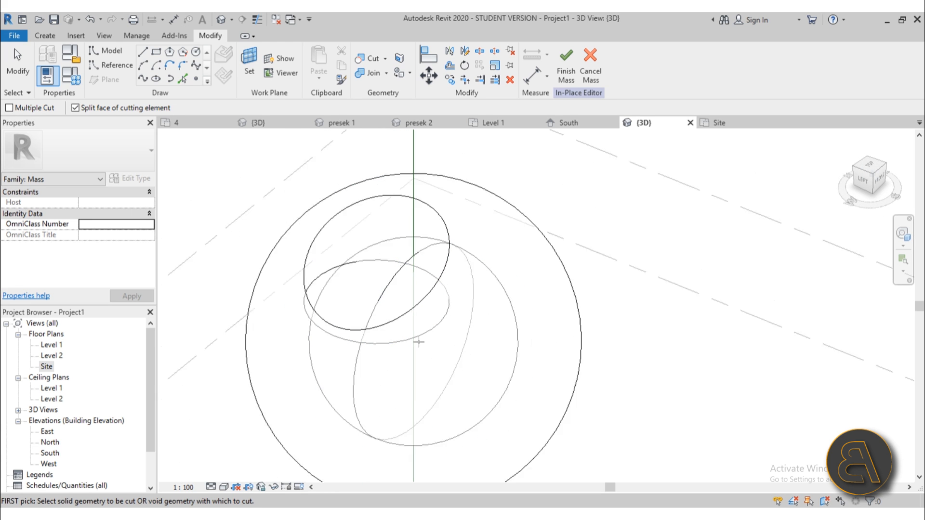
middle_click_drag(415, 352, 391, 305, "shift")
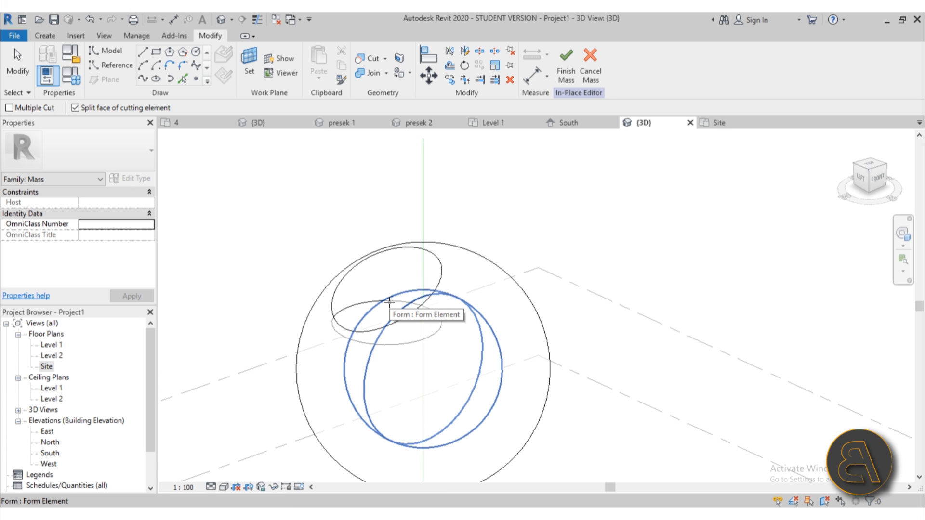
middle_click_drag(390, 302, 431, 249, "shift")
Apply the same void cut to the inner sphere.
left_click(354, 386)
left_click(380, 401)
key("Escape")
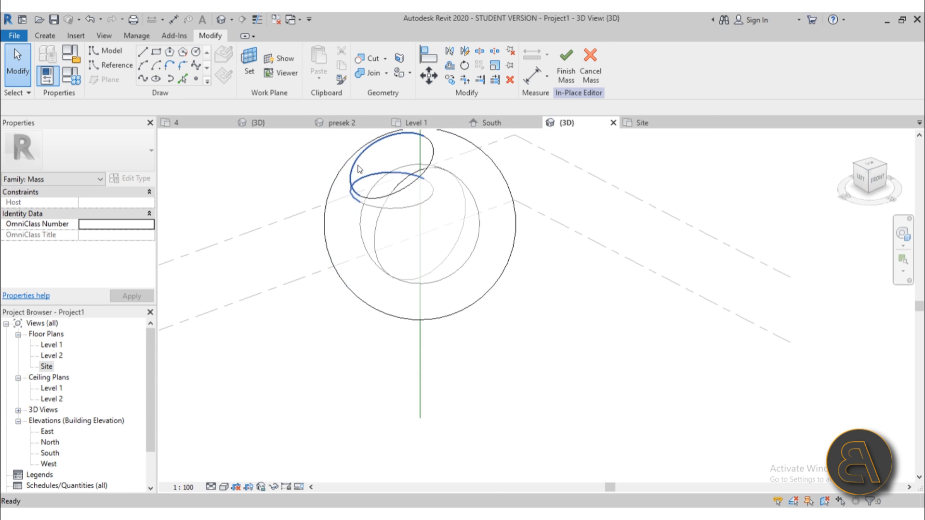
Finish the in-place mass.
left_click(565, 78)
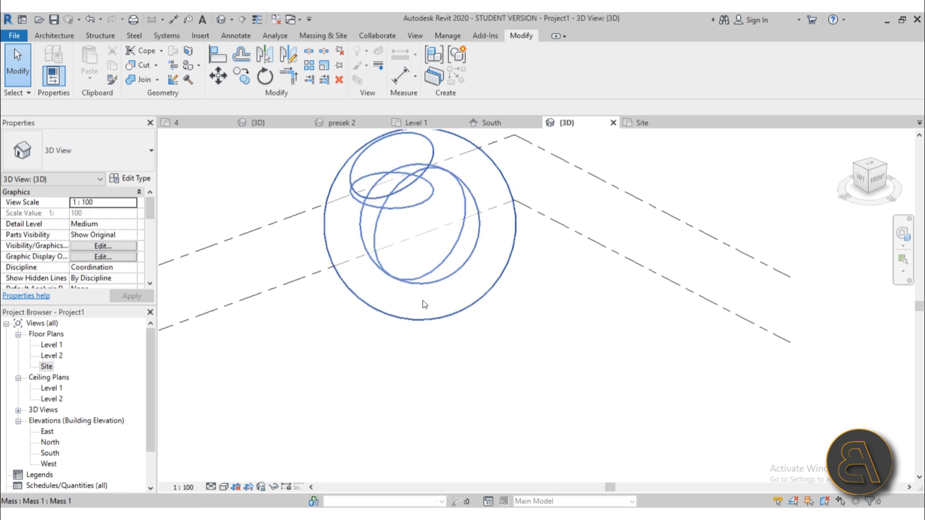
scroll(422, 300, "down", 1)
middle_click_drag(405, 309, 386, 364, "shift")
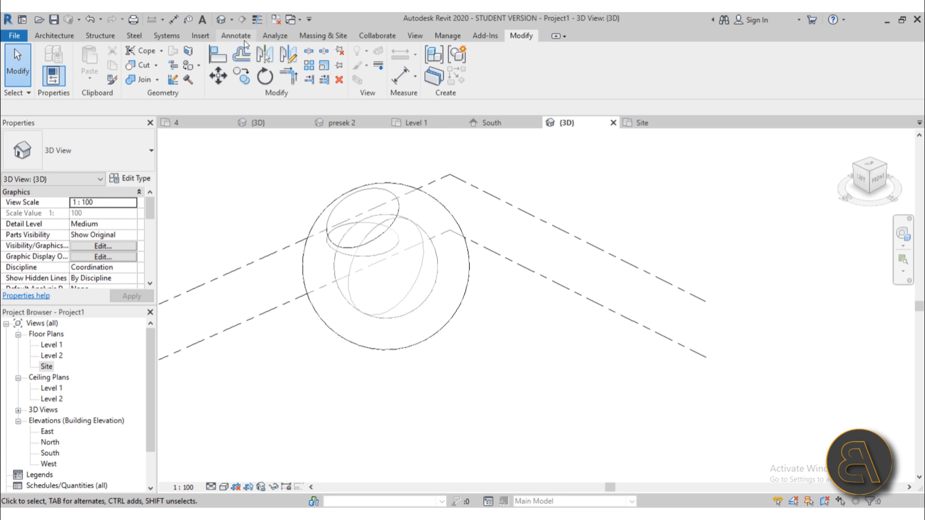
Place a Generic - 200mm wall by face on the sphere's curved surface.
left_click(311, 36)
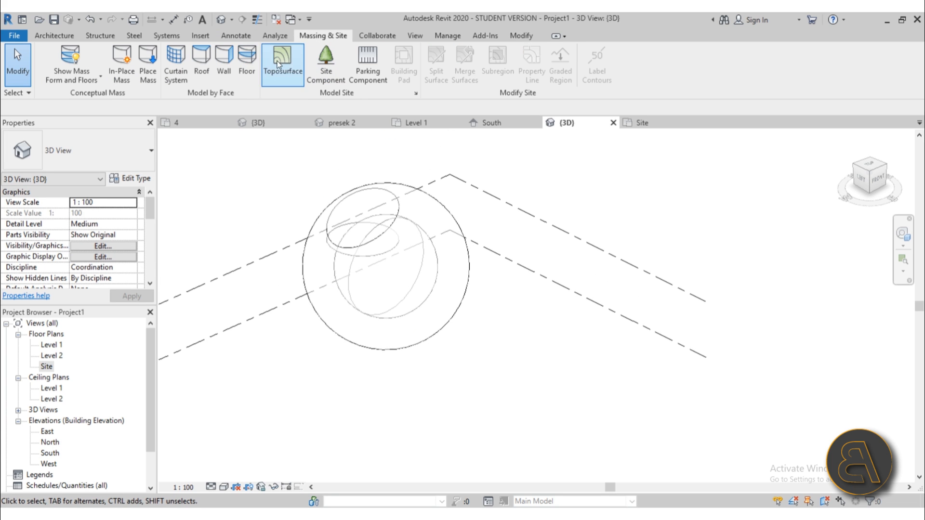
left_click(224, 73)
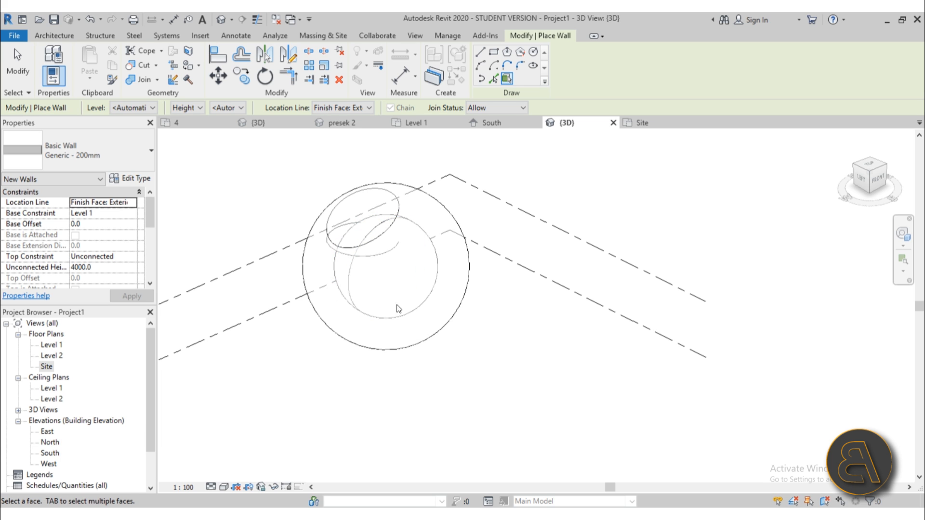
middle_click_drag(399, 309, 415, 291, "shift")
scroll(413, 183, "up", 4)
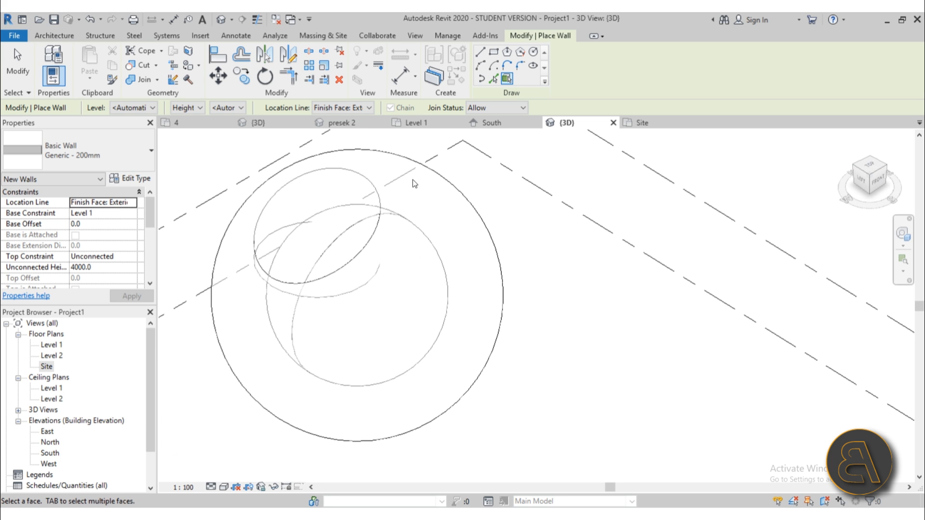
left_click(413, 166)
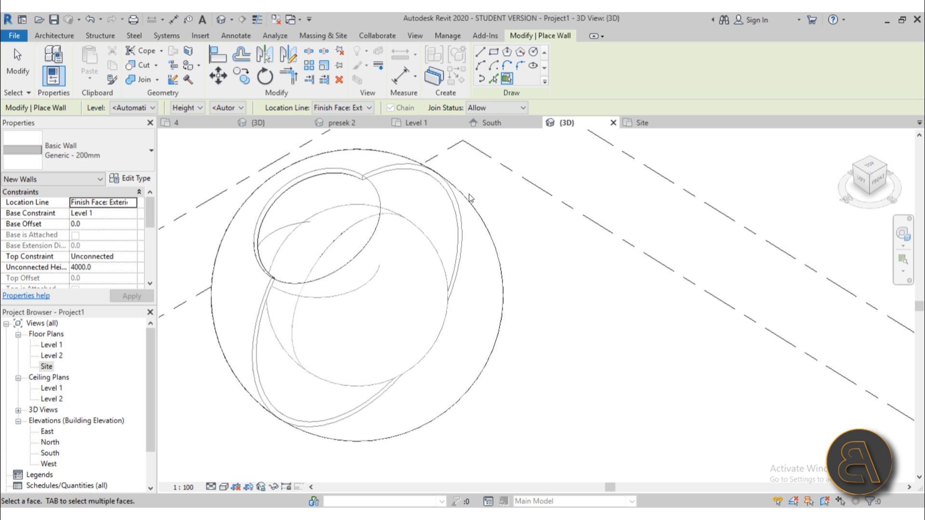
scroll(469, 194, "down", 5)
middle_click_drag(469, 194, 467, 159, "shift")
left_click(27, 65)
middle_click_drag(402, 270, 404, 318, "shift")
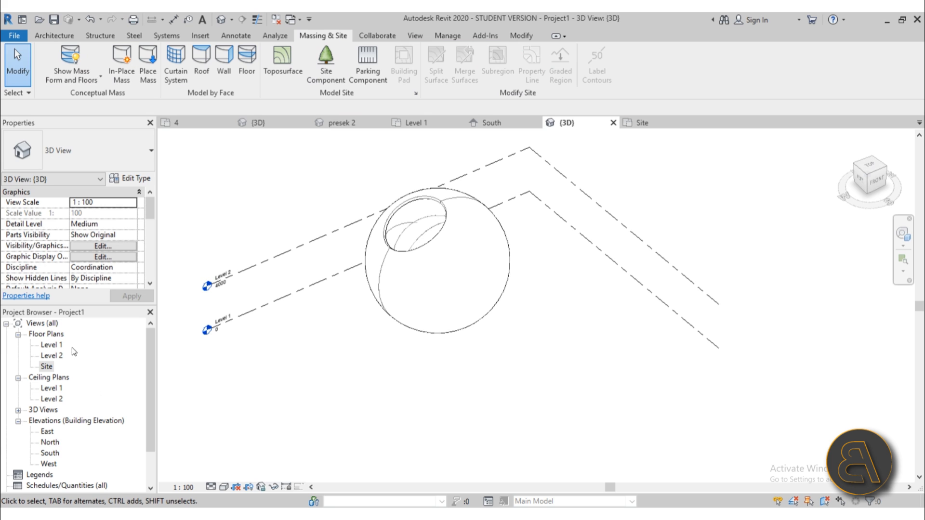
In the Level 2 plan, draw a section line straight across the circle.
double_click(51, 345)
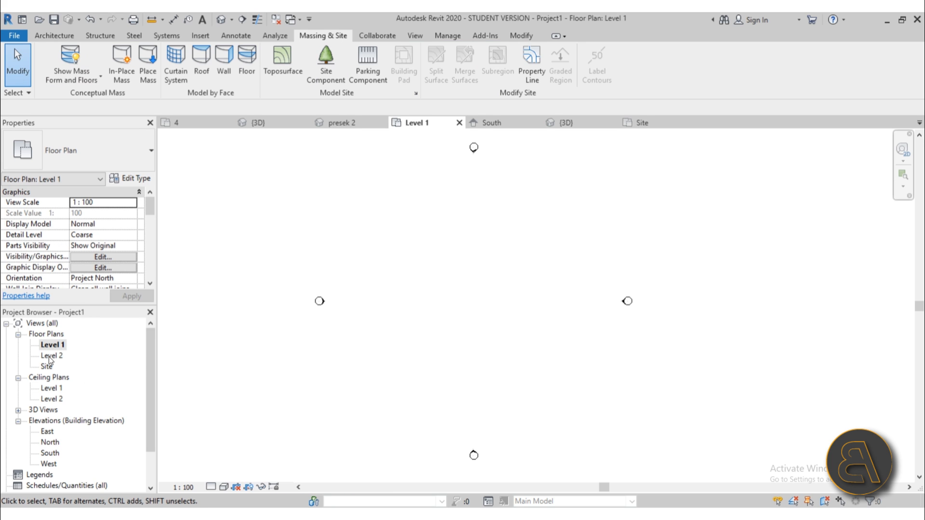
double_click(51, 355)
scroll(481, 339, "up", 4)
scroll(447, 314, "down", 1)
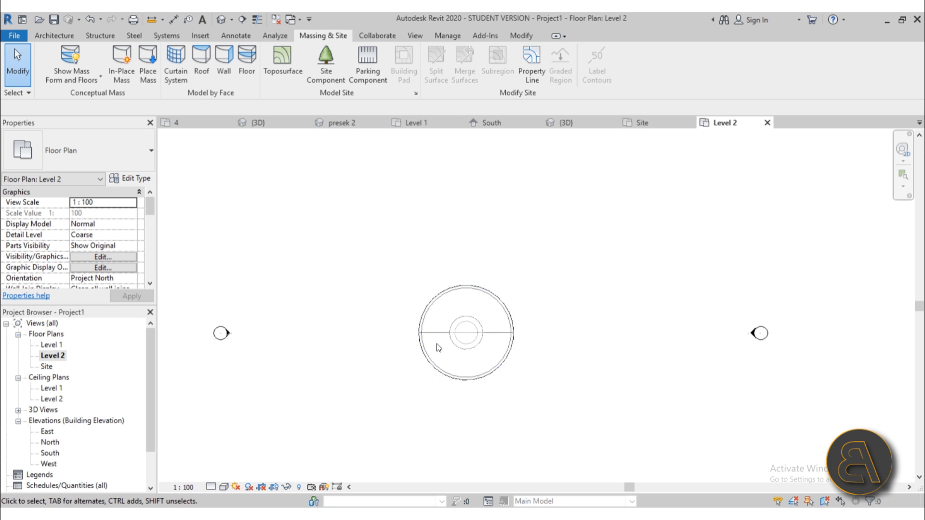
middle_click_drag(437, 344, 432, 326)
left_click(243, 19)
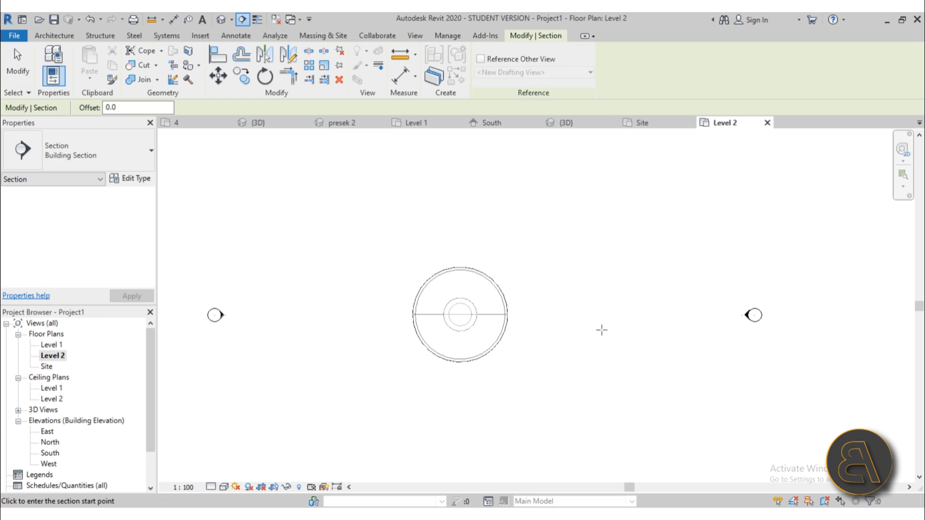
left_click(649, 319)
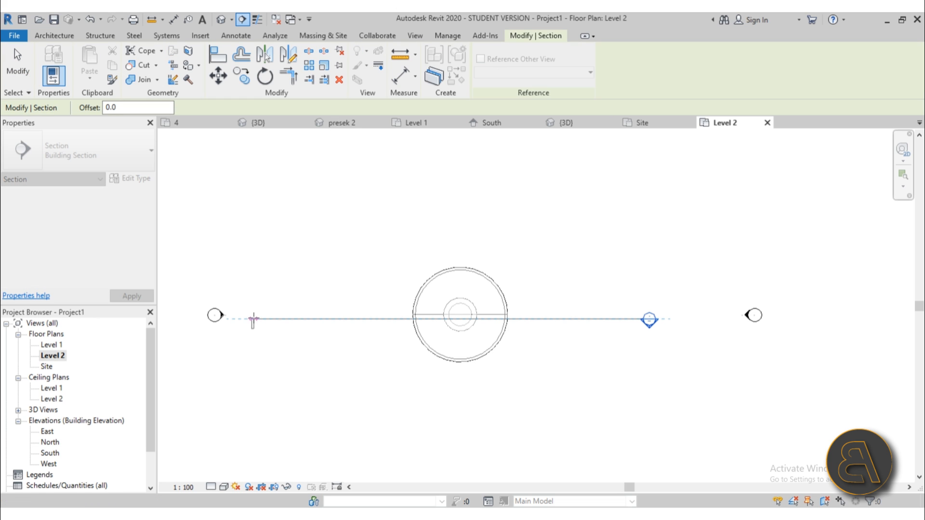
left_click(244, 321)
key("Escape")
key("Escape")
Extend the section's view depth past the sphere and open Section 1.
left_click(519, 320)
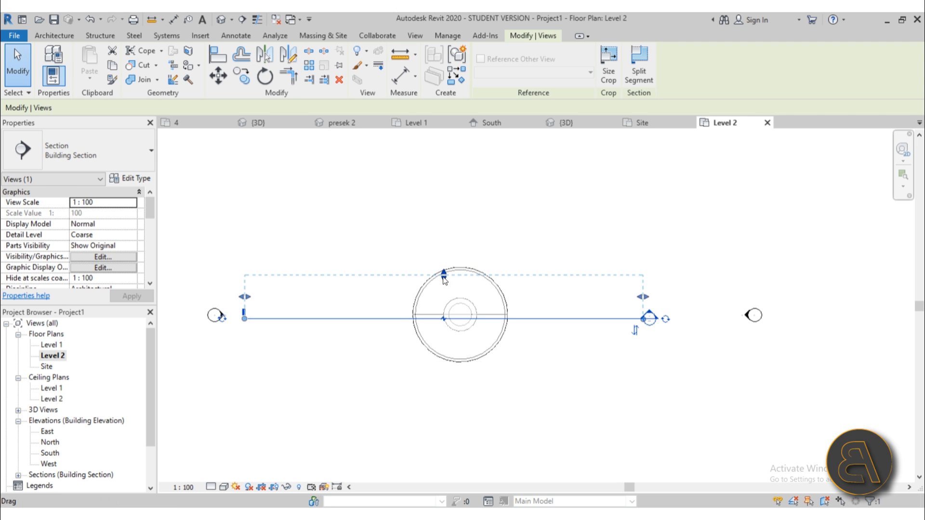
left_click_drag(443, 275, 449, 192)
key("Escape")
double_click(648, 313)
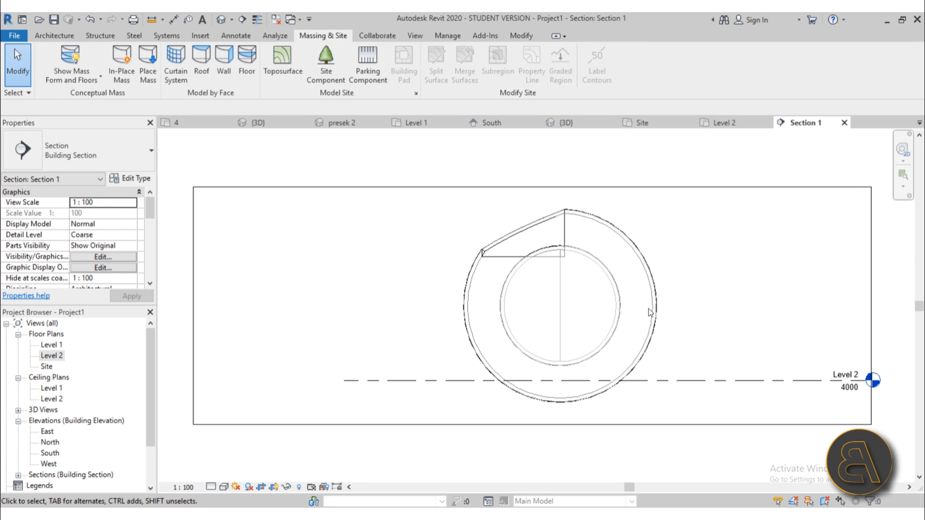
Hide the mass forms in Section 1 and pan the view upward.
scroll(481, 329, "up", 5)
scroll(487, 208, "down", 3)
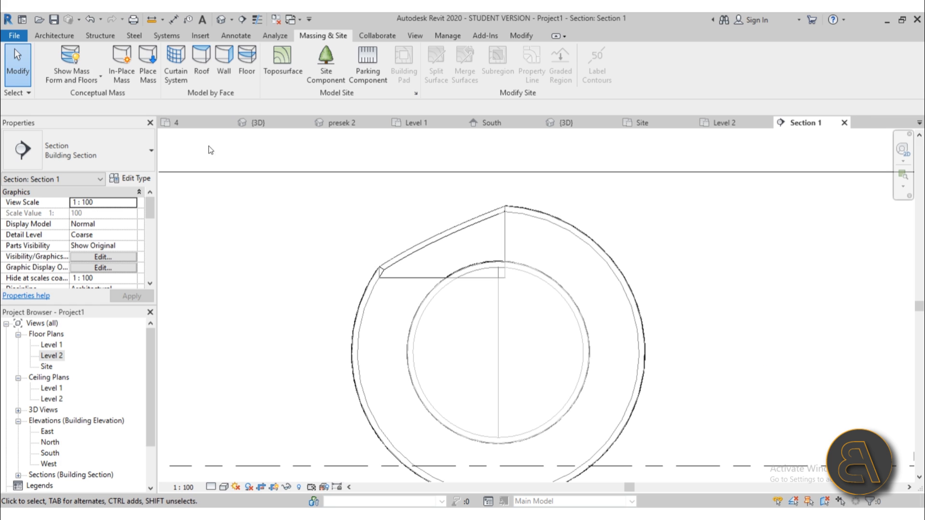
left_click(66, 60)
scroll(399, 259, "down", 1)
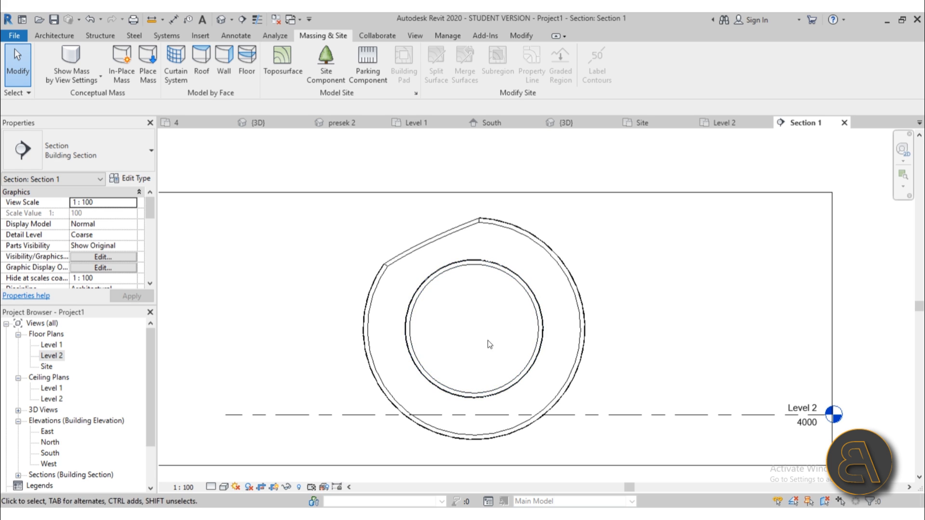
middle_click_drag(467, 301, 464, 293)
scroll(464, 293, "down", 1)
middle_click_drag(461, 325, 460, 307)
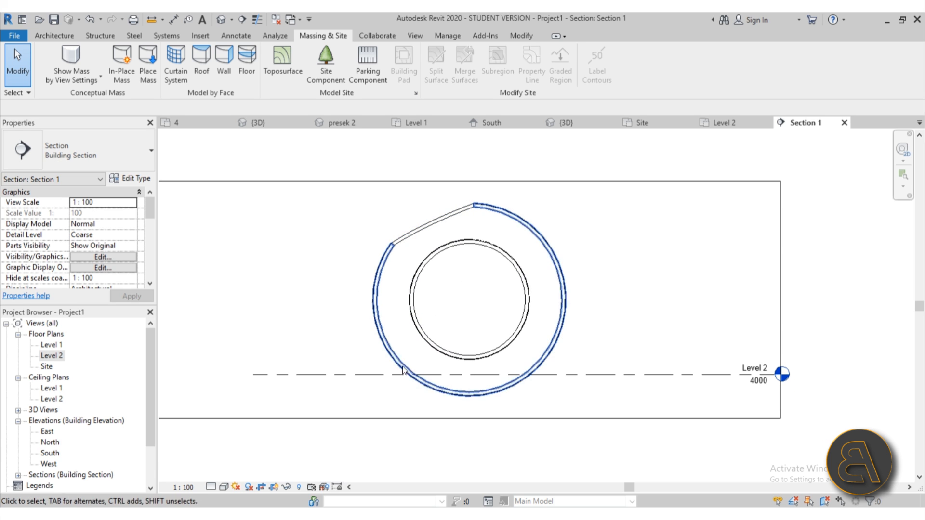
scroll(419, 397, "down", 1)
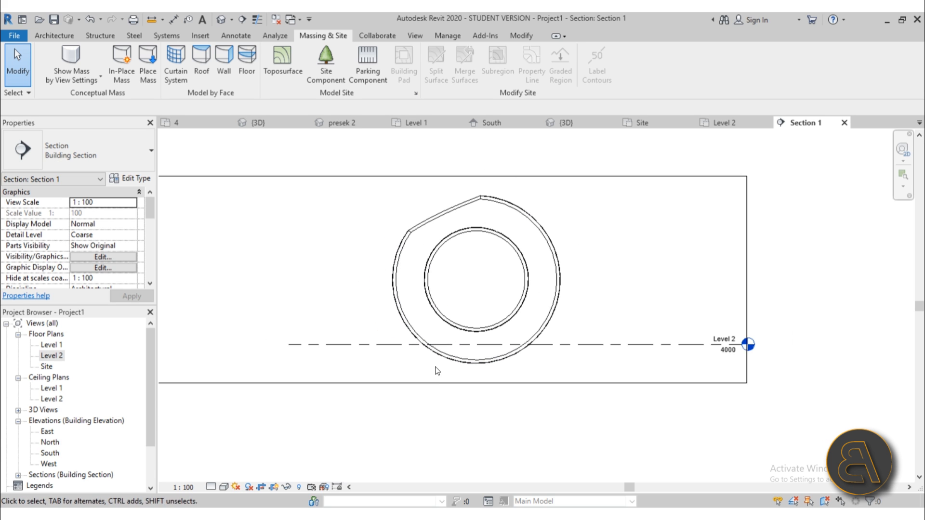
Drag the crop boundary down to reveal Level 1, then open the Level 1 plan.
left_click(439, 383)
left_click_drag(452, 383, 451, 452)
left_click(489, 409)
key("Escape")
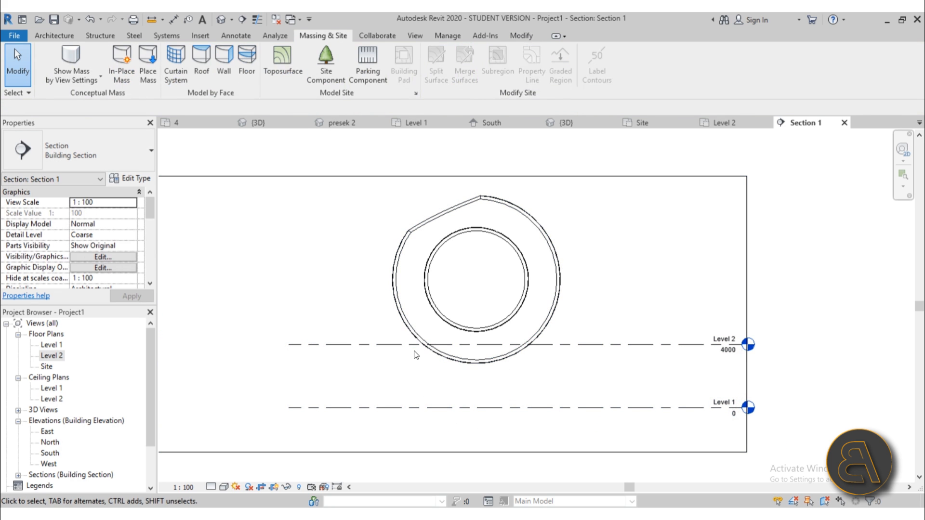
double_click(53, 345)
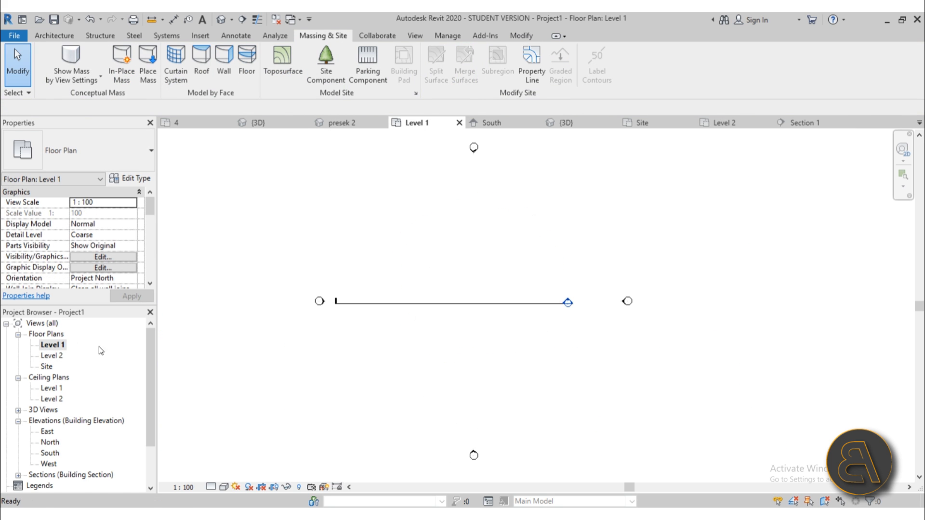
On Level 2, draw a horizontal reference plane starting at the circle's centre.
double_click(50, 357)
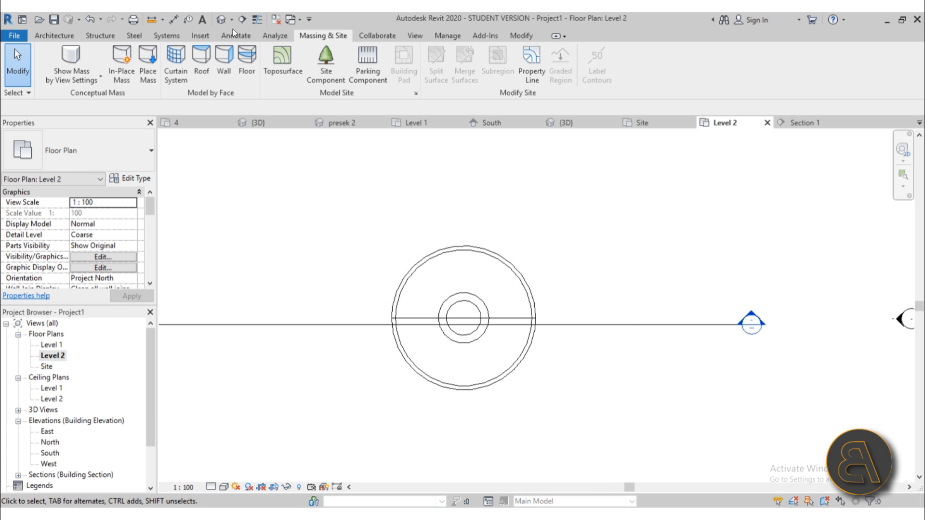
left_click(48, 37)
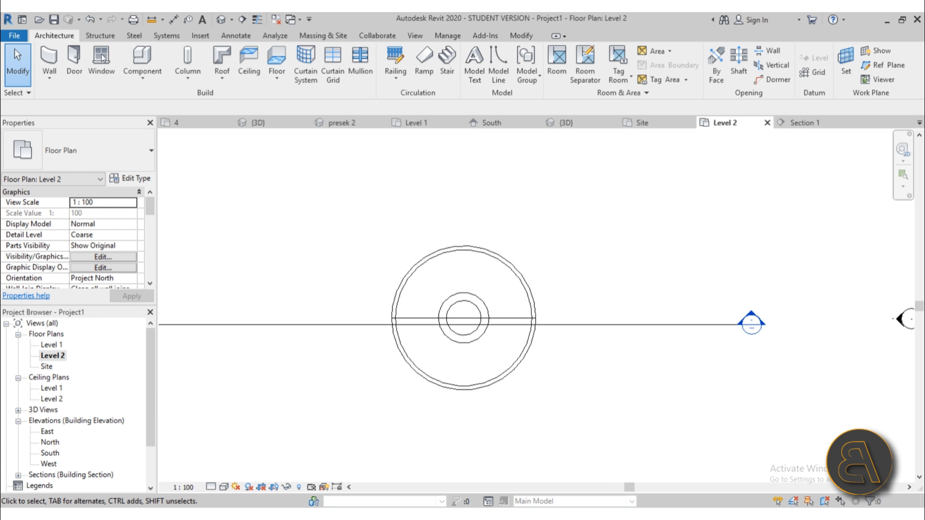
left_click(867, 65)
left_click(463, 318)
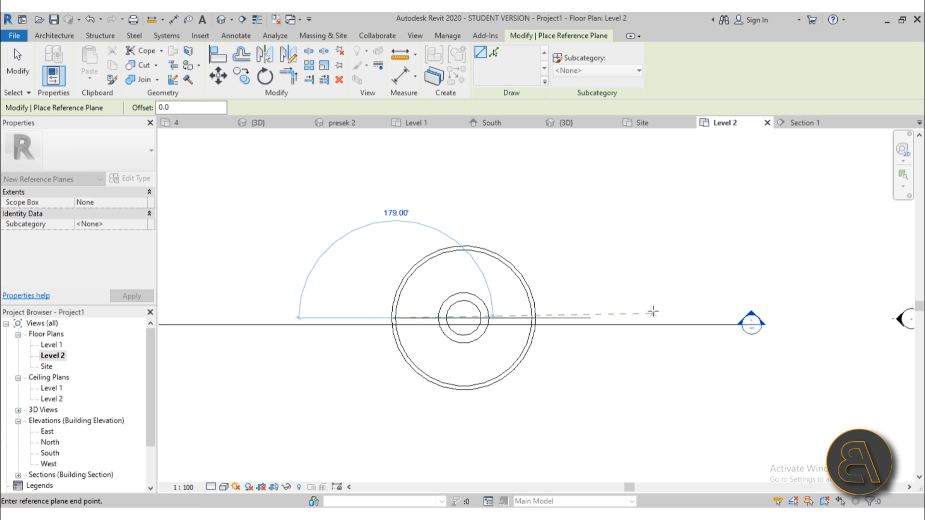
left_click(724, 318)
key("Escape")
key("Escape")
Stretch the reference plane's left end past the circles and name it center.
left_click(673, 318)
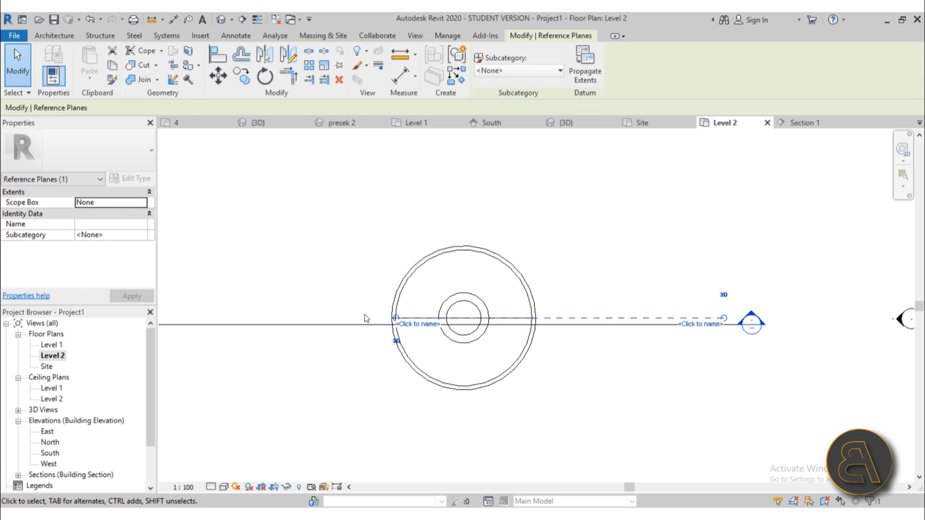
left_click_drag(397, 319, 173, 318)
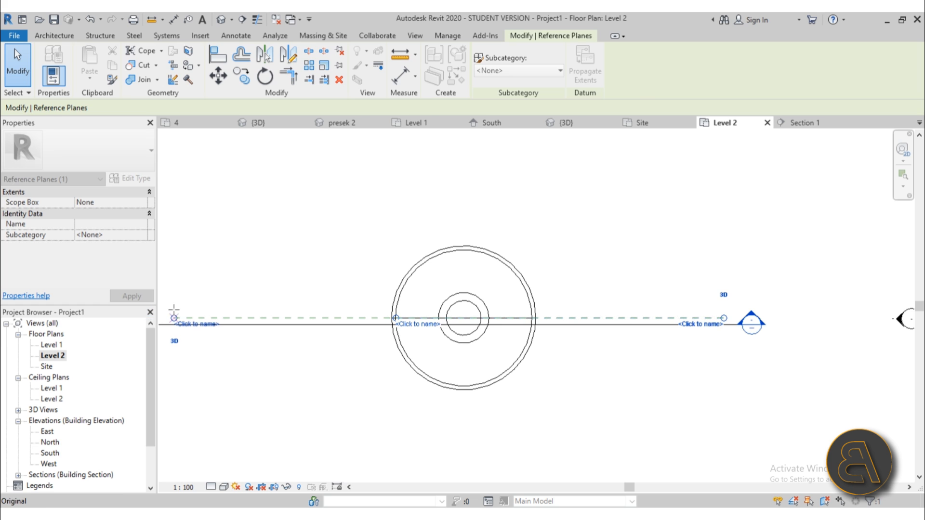
key("Escape")
left_click(200, 319)
left_click(202, 323)
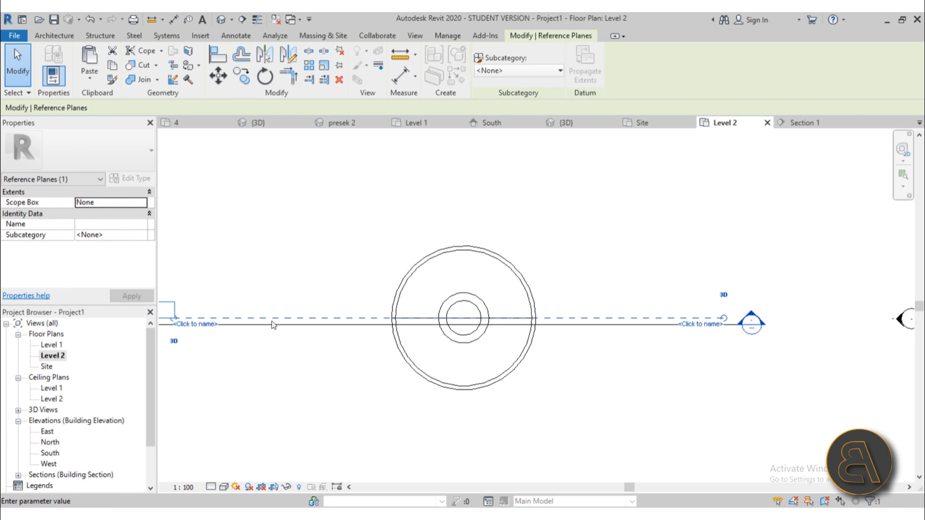
scroll(417, 281, "down", 1)
middle_click_drag(417, 281, 492, 294)
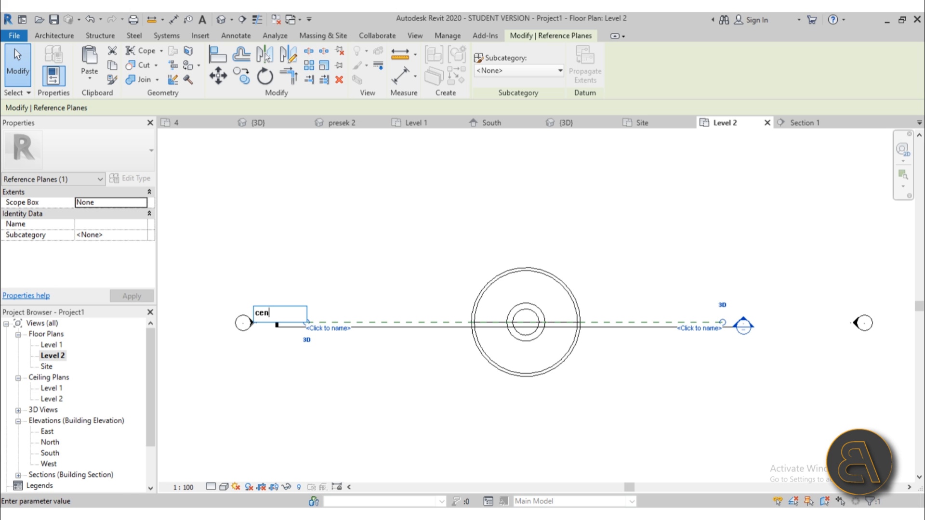
left_click(421, 356)
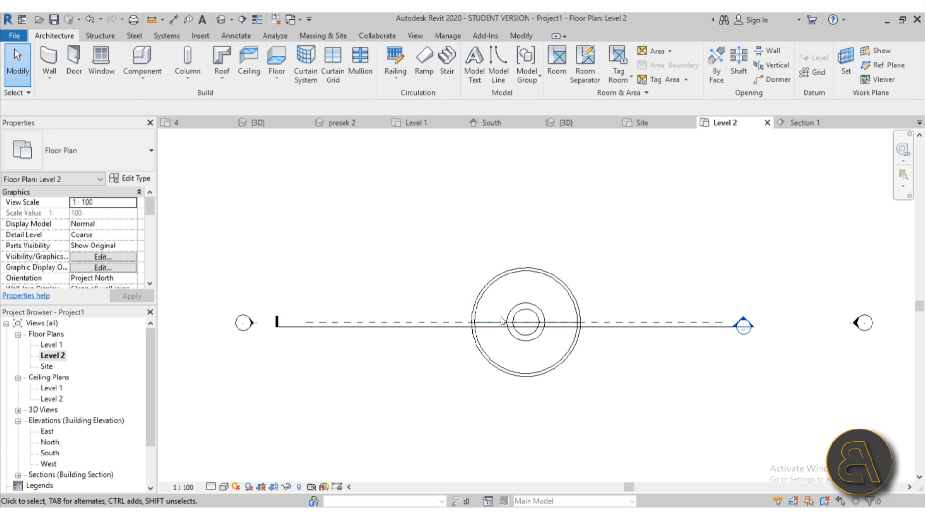
scroll(501, 317, "up", 4)
scroll(497, 320, "down", 3)
middle_click_drag(486, 332, 442, 329)
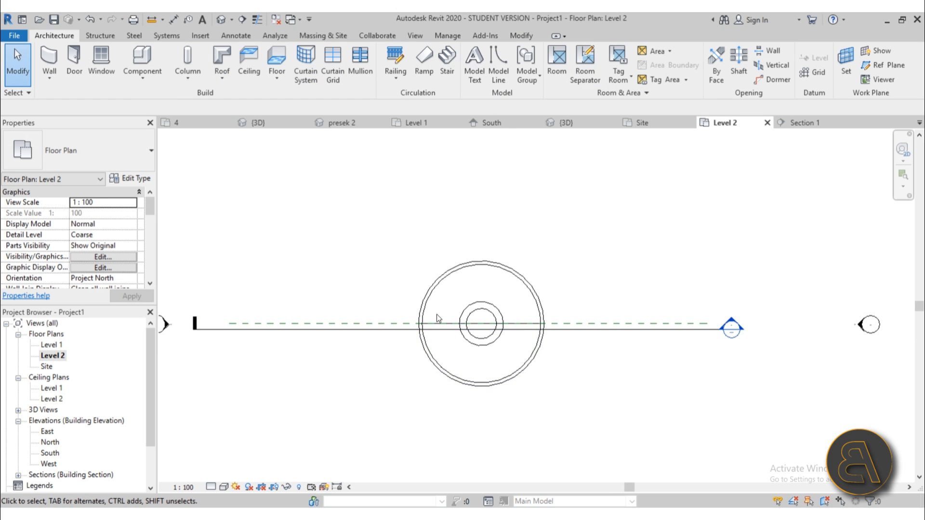
left_click(149, 86)
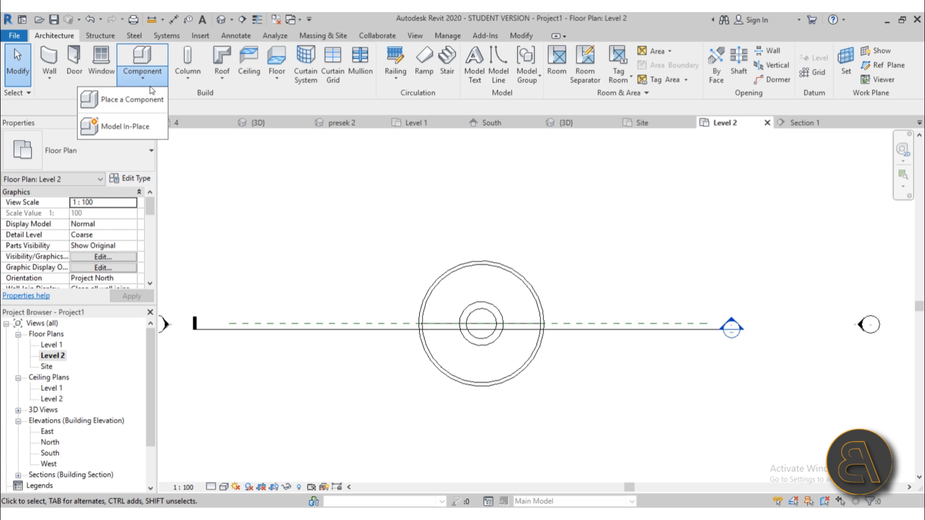
Create an in-place Structural Framing component named Structural Framing 1.
left_click(135, 124)
left_click_drag(546, 191, 545, 282)
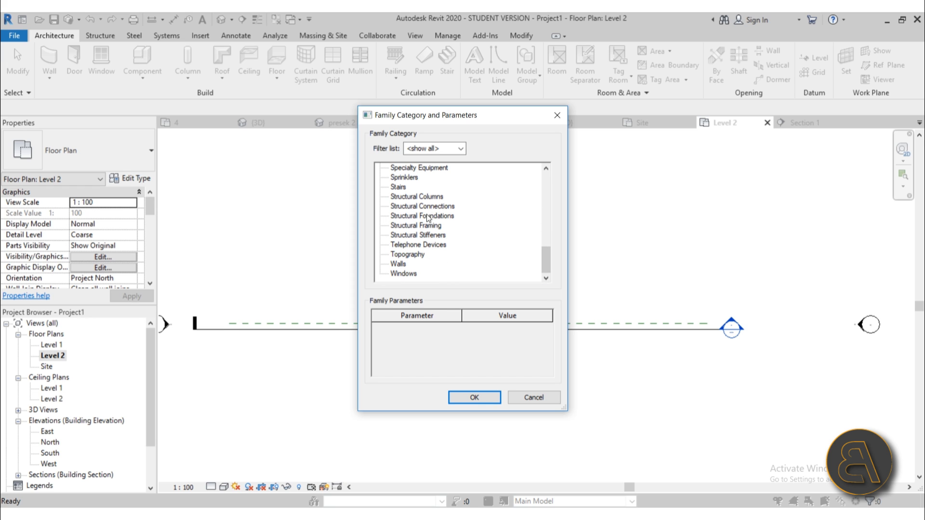
left_click(471, 399)
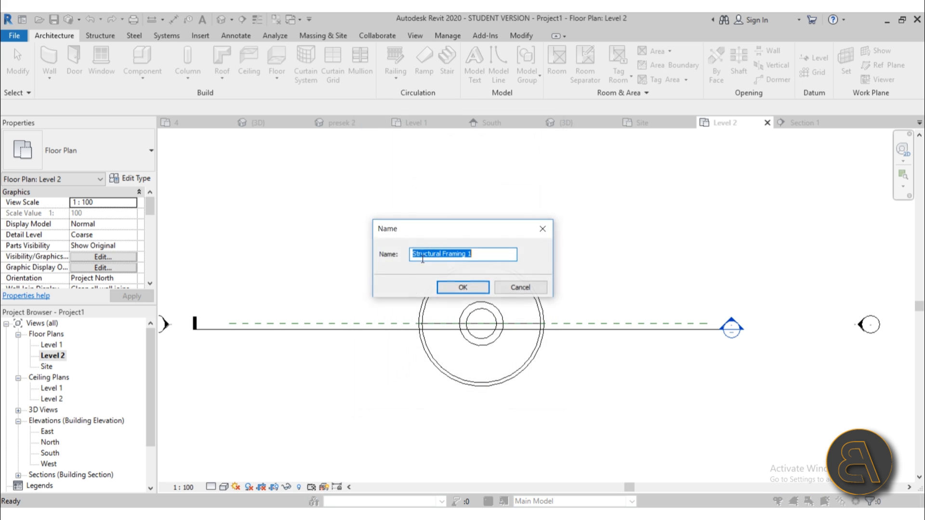
left_click(463, 288)
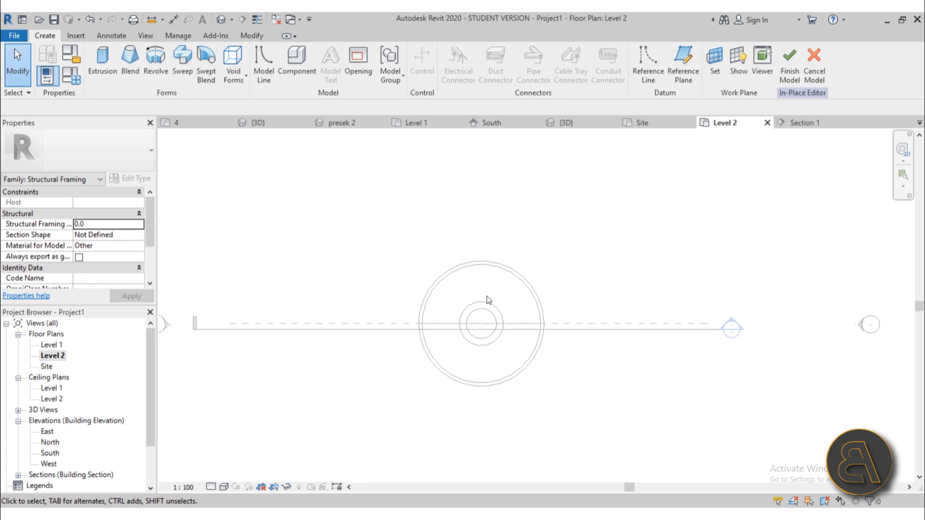
In Section 1, start a revolve with Reference Plane : center as the work plane.
double_click(733, 321)
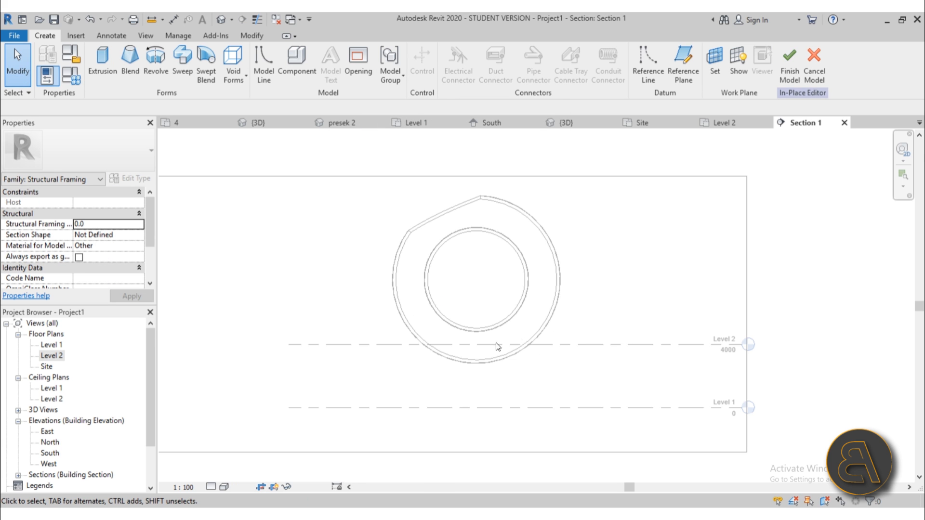
scroll(491, 354, "up", 4)
scroll(483, 362, "down", 3)
middle_click_drag(476, 369, 469, 363)
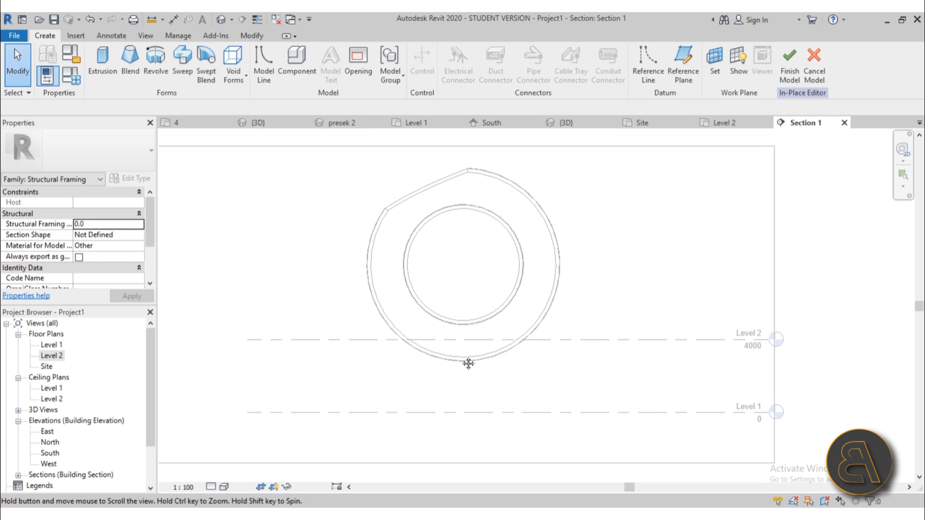
left_click(160, 77)
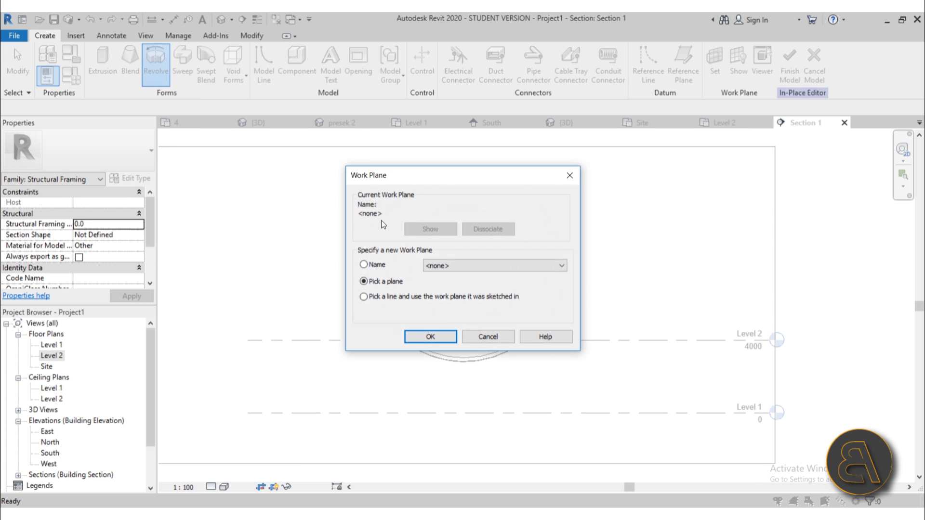
left_click(454, 266)
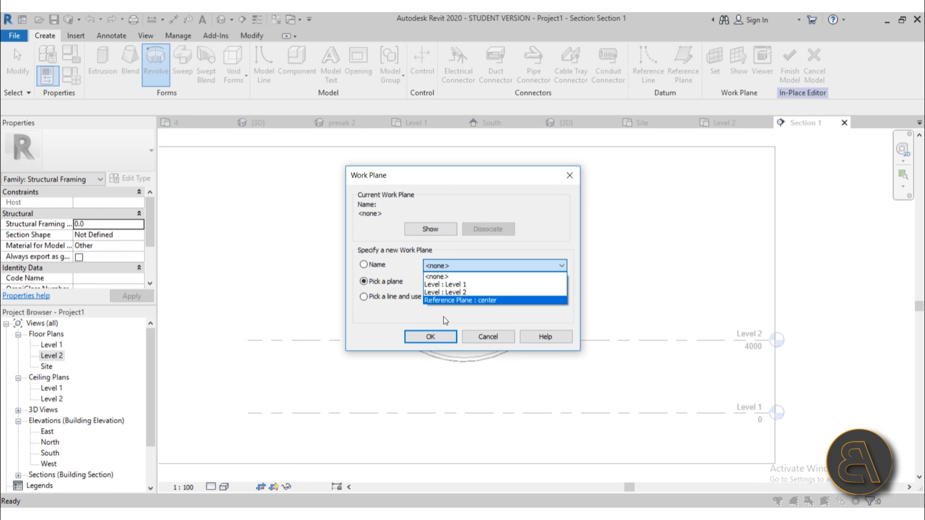
left_click(448, 301)
left_click(426, 336)
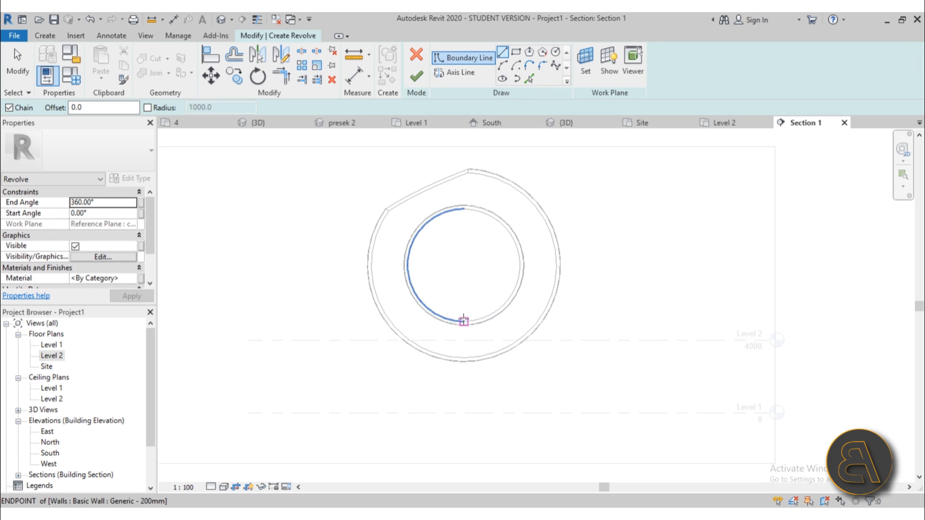
Draw the revolve axis straight up from the wall endpoint and extend it downward.
left_click(464, 326)
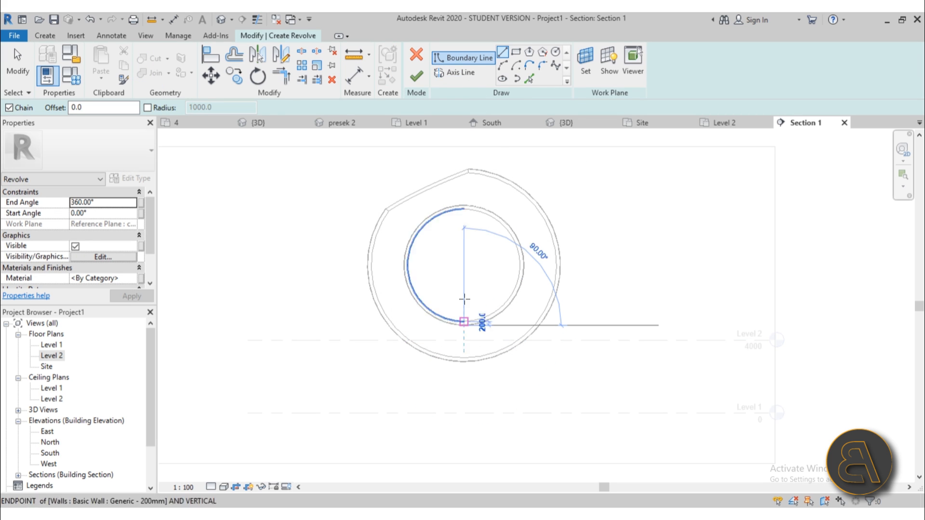
key("Escape")
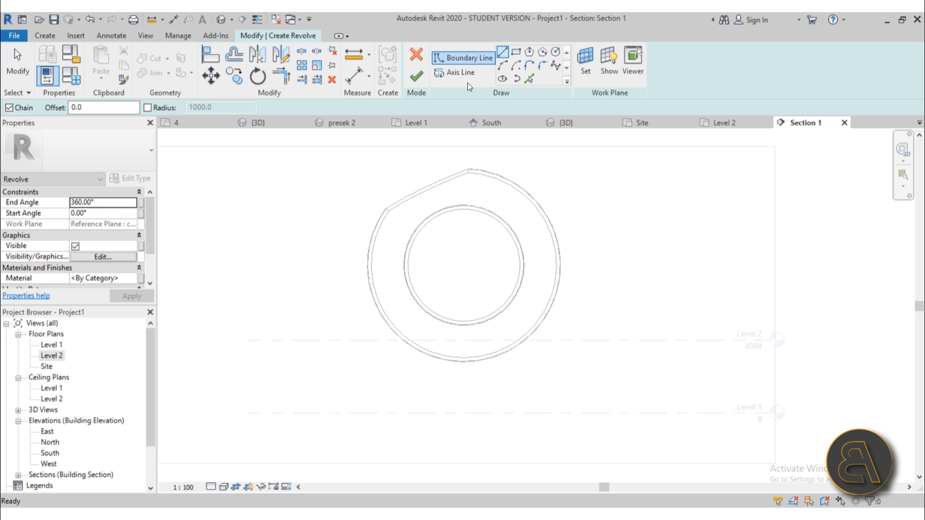
left_click(455, 72)
left_click(463, 362)
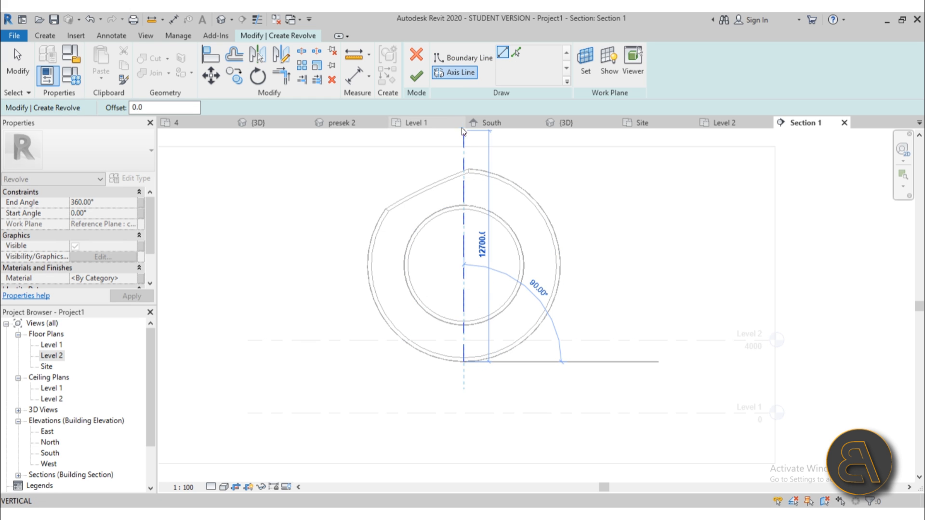
left_click(463, 143)
key("Escape")
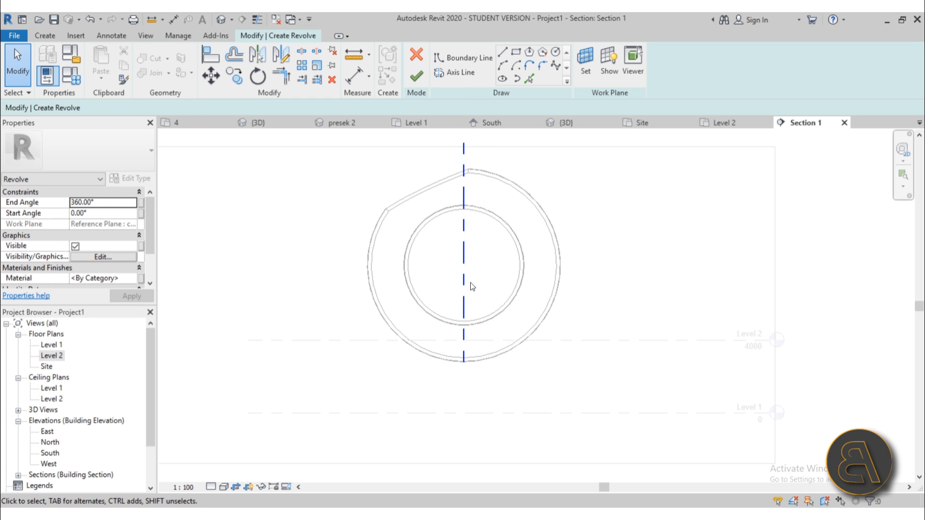
left_click_drag(464, 362, 464, 418)
left_click(440, 373)
scroll(437, 359, "down", 3)
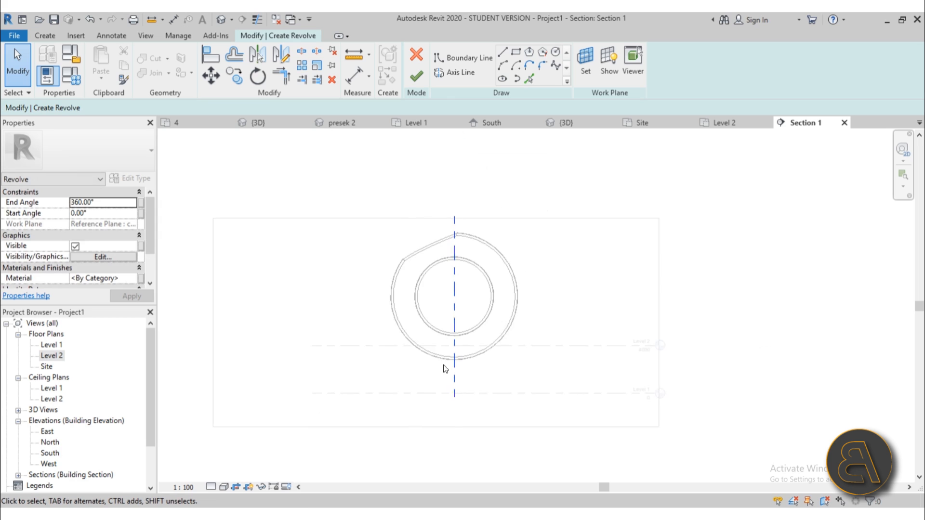
scroll(439, 356, "up", 5)
Sketch a start-end-radius boundary arc from the Level 2 line along the outer wall.
left_click(464, 62)
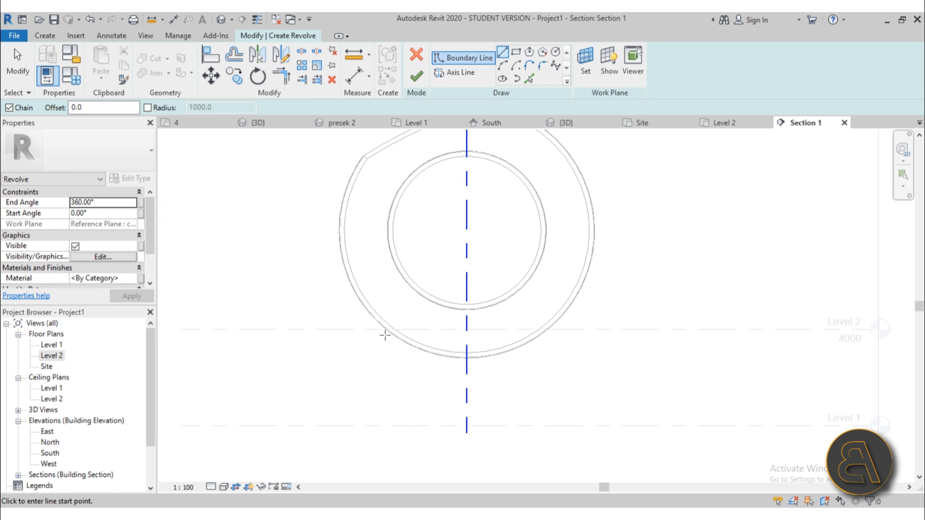
left_click(502, 66)
scroll(366, 334, "up", 3)
left_click(407, 325)
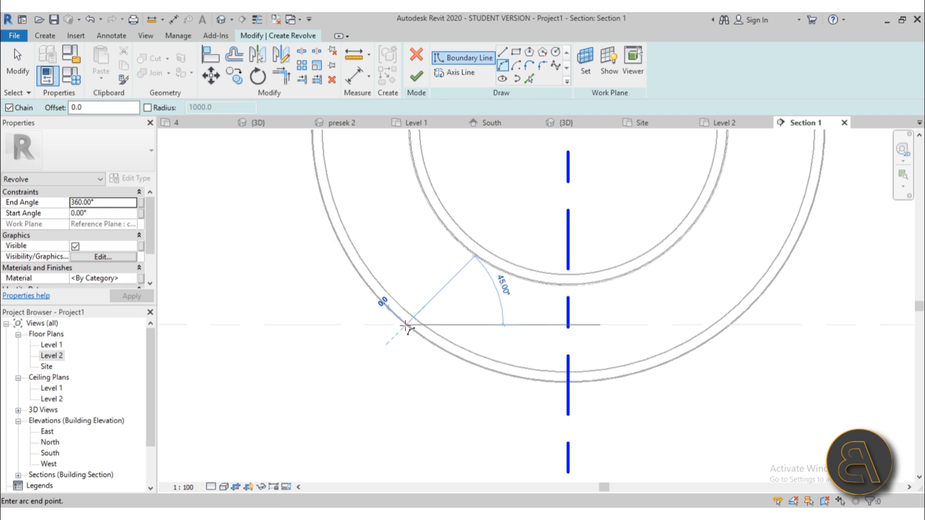
left_click(364, 280)
scroll(366, 282, "up", 4)
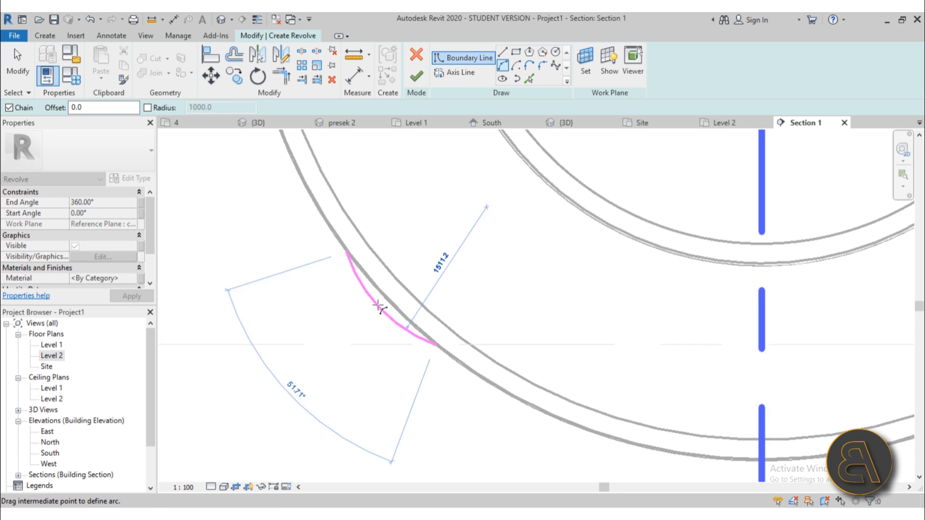
scroll(385, 296, "up", 3)
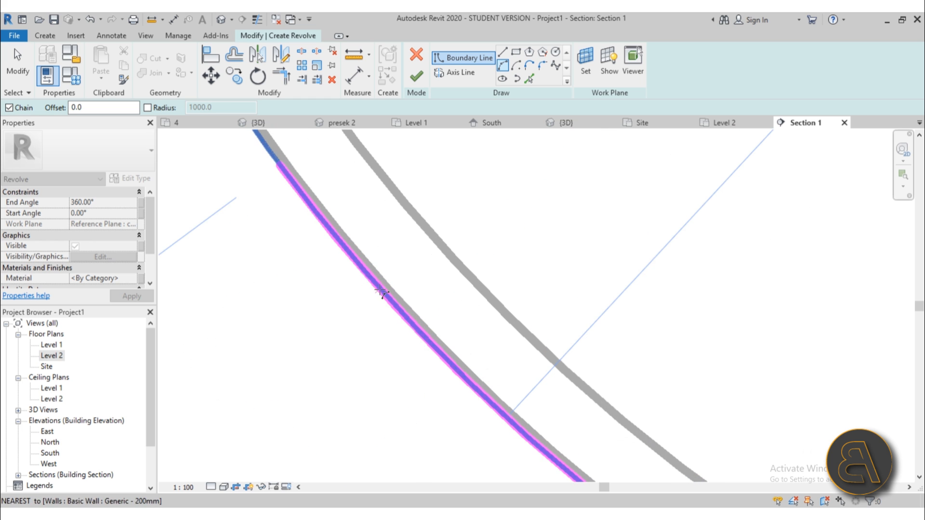
scroll(378, 295, "down", 2)
middle_click_drag(375, 293, 361, 295)
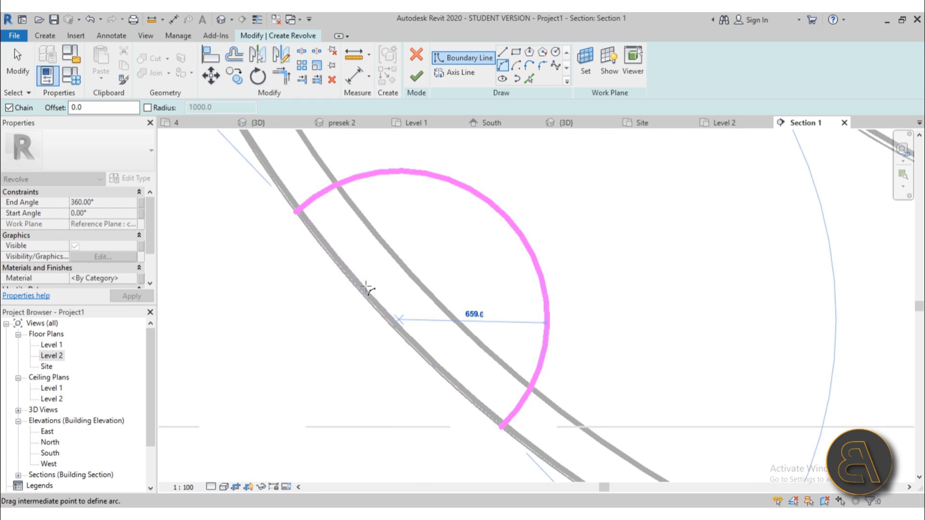
left_click(357, 289)
scroll(357, 289, "down", 5)
Pick the outer wall arc to add a boundary arc offset 200 outside it.
left_click(529, 78)
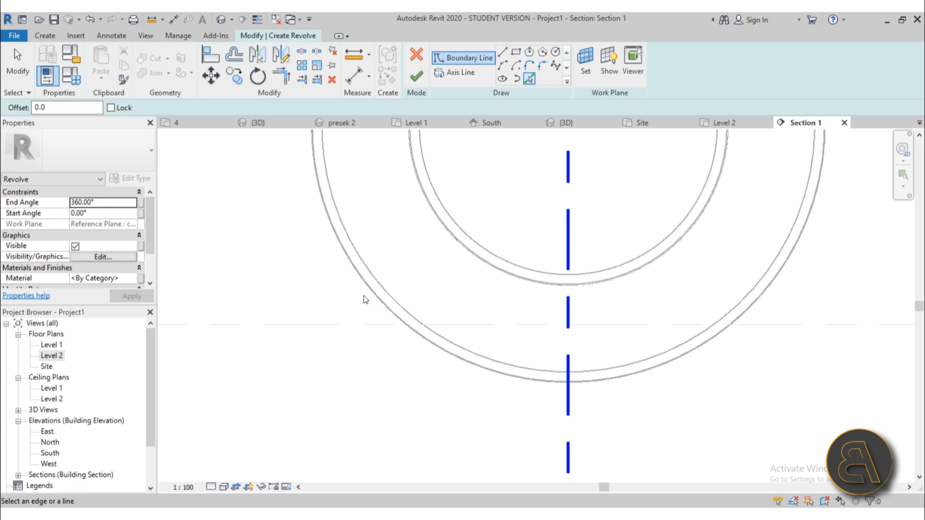
left_click(371, 297)
scroll(382, 291, "up", 3)
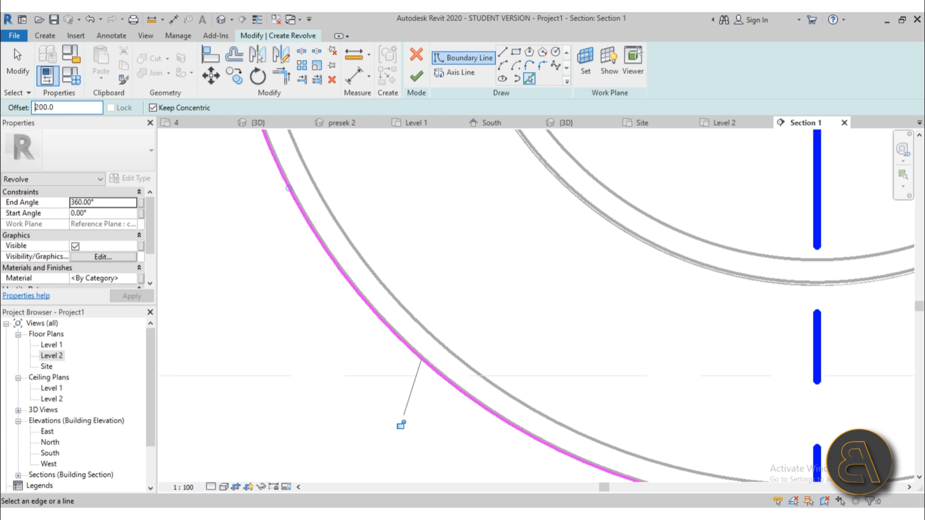
left_click(357, 292)
key("Escape")
left_click(469, 76)
Draw two short straight lines connecting the inner and outer arcs at both ends.
left_click(503, 52)
scroll(454, 314, "down", 3)
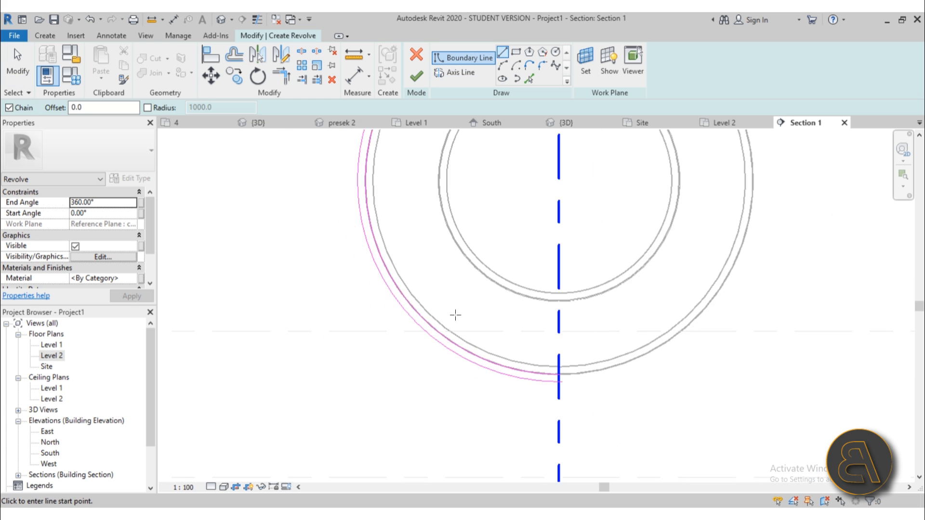
scroll(436, 320, "up", 4)
left_click(438, 330)
scroll(432, 336, "up", 3)
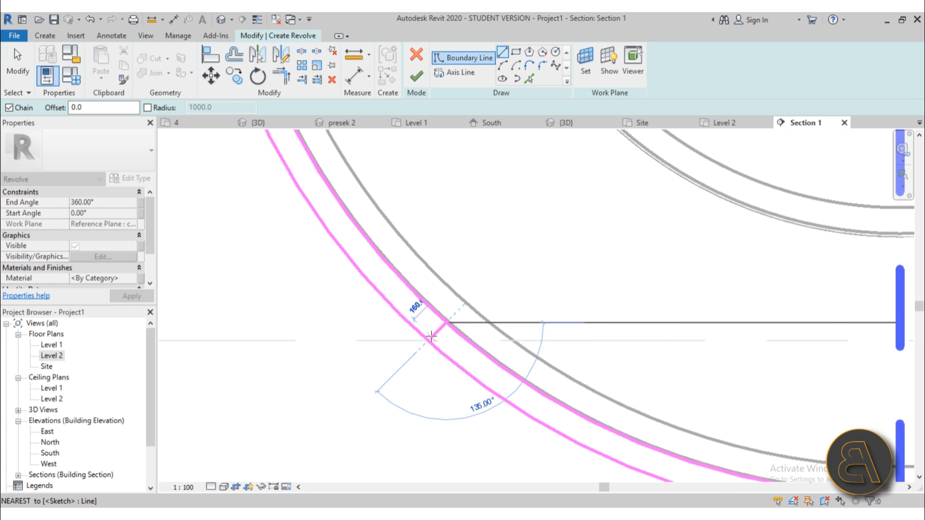
left_click(427, 340)
scroll(423, 338, "down", 2)
scroll(371, 248, "up", 2)
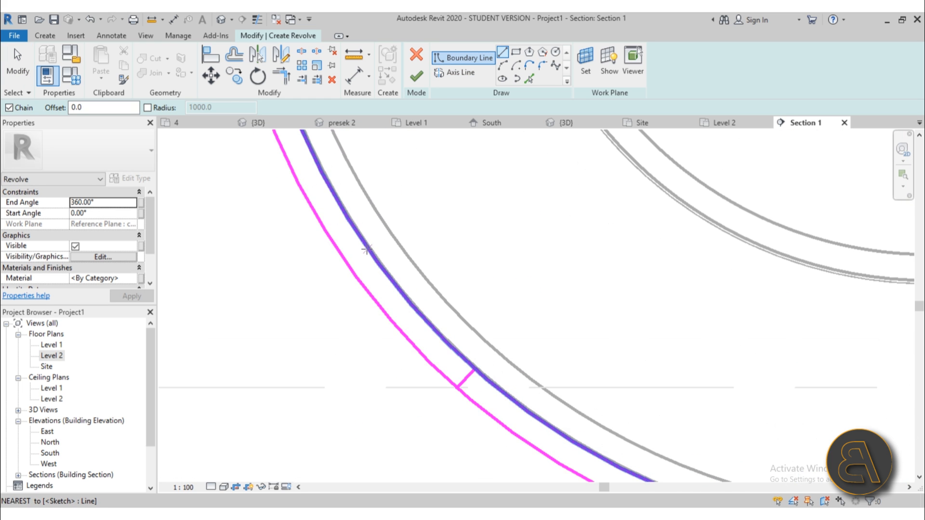
scroll(368, 248, "down", 2)
left_click(371, 248)
left_click(350, 256)
key("Escape")
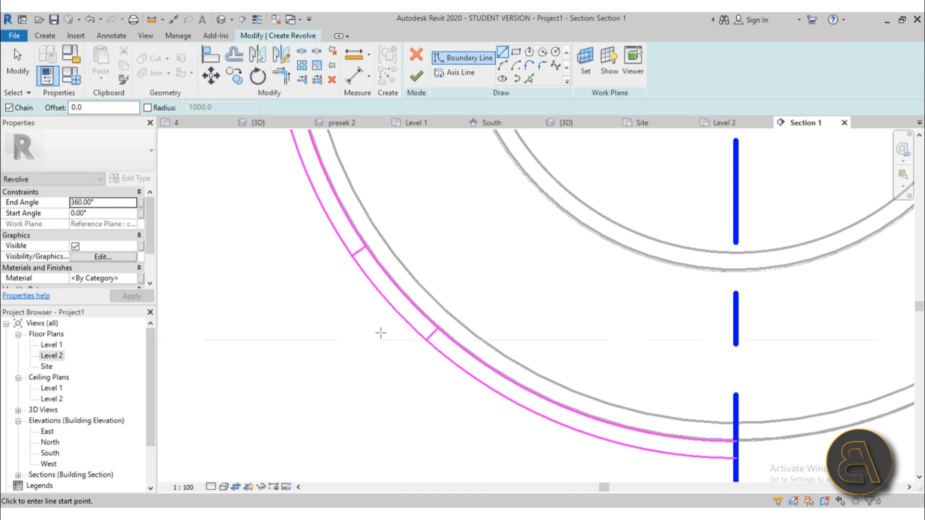
scroll(380, 330, "down", 3)
scroll(404, 361, "up", 2)
key("Escape")
scroll(367, 339, "up", 2)
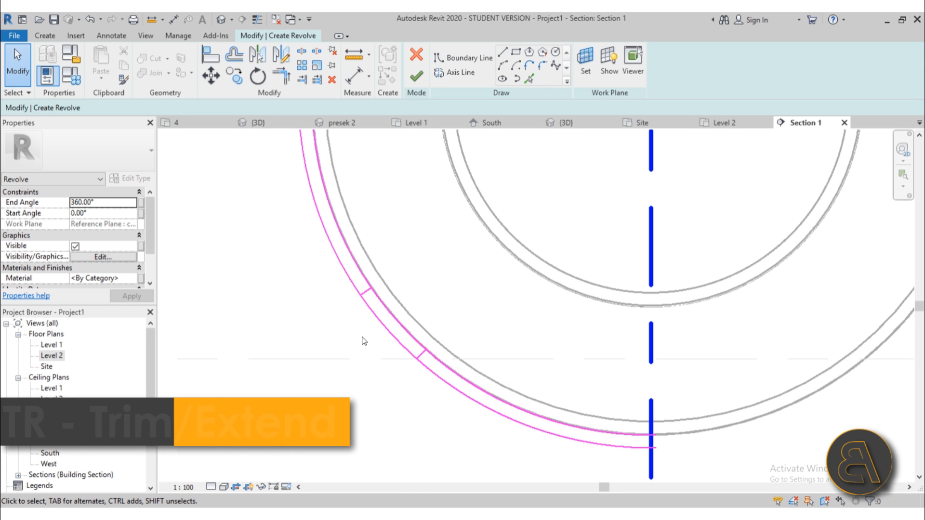
Trim the arcs and short lines with TR into a closed profile.
key("t")
key("r")
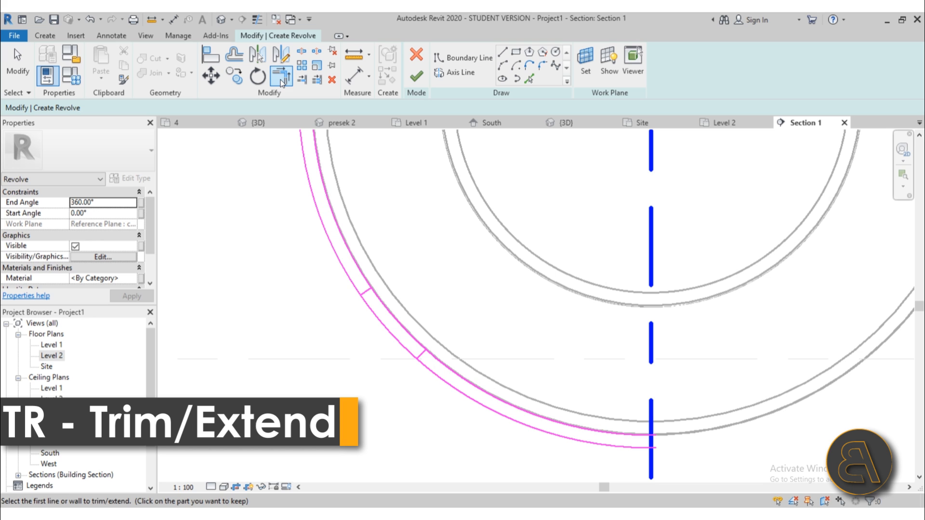
left_click(383, 310)
scroll(362, 291, "up", 2)
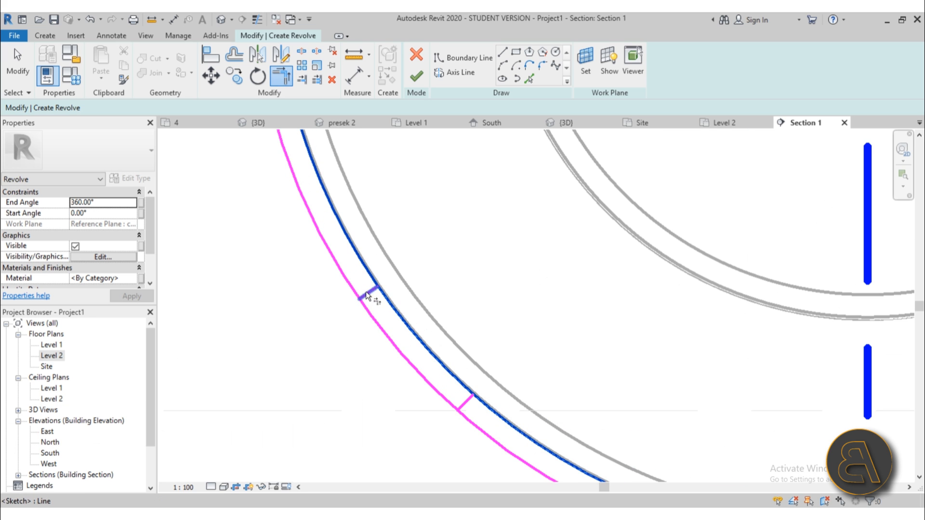
left_click(366, 292)
left_click(390, 333)
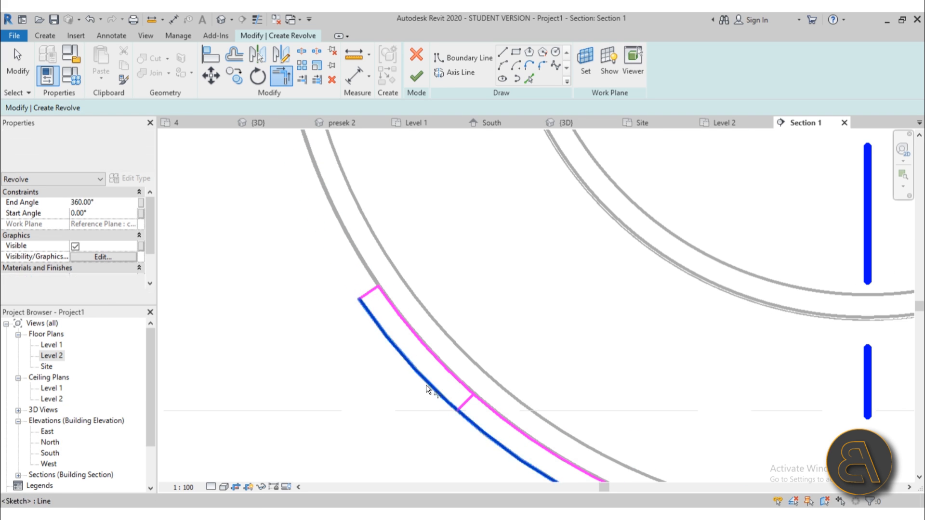
left_click(467, 397)
scroll(362, 308, "down", 3)
key("Escape")
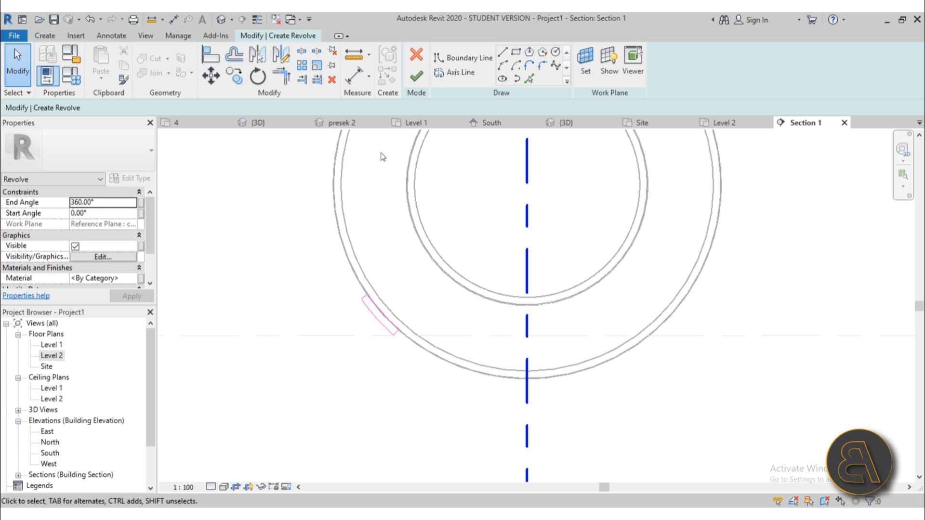
Finish the revolve and view the ring from the side in 3D.
left_click(421, 81)
left_click(222, 19)
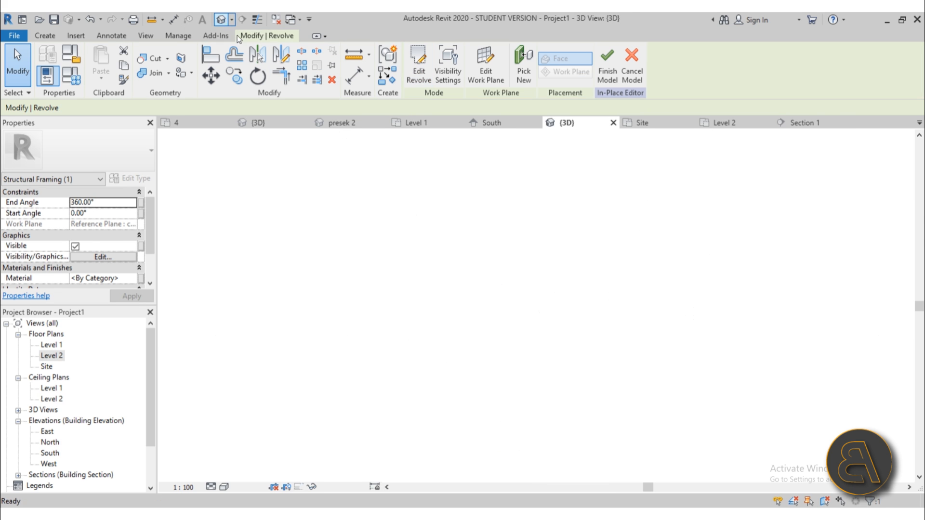
middle_click_drag(438, 349, 332, 458, "shift")
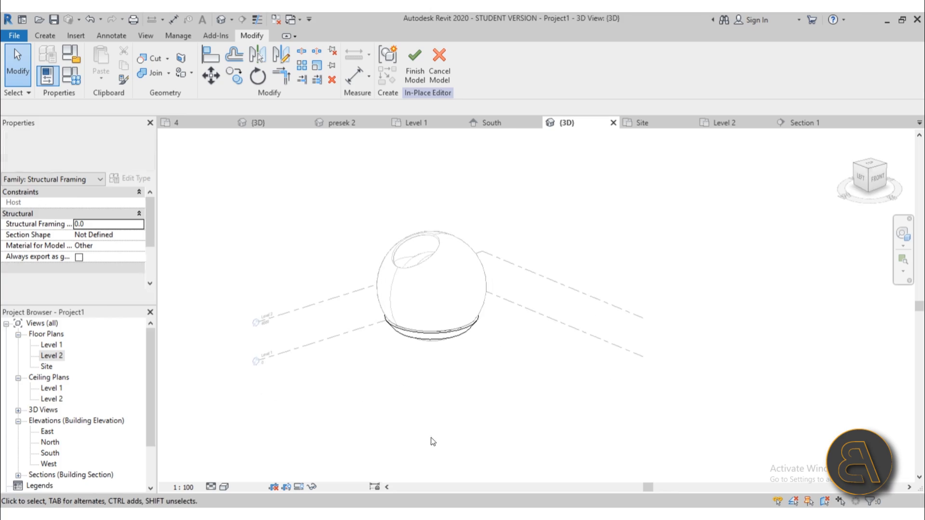
left_click(295, 124)
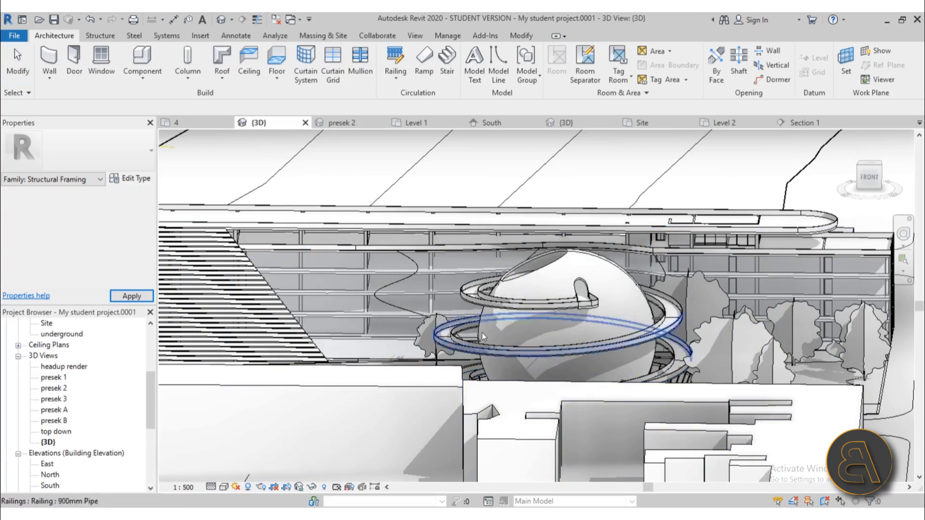
middle_click_drag(539, 380, 542, 446, "shift")
scroll(530, 433, "up", 5)
scroll(505, 415, "up", 3)
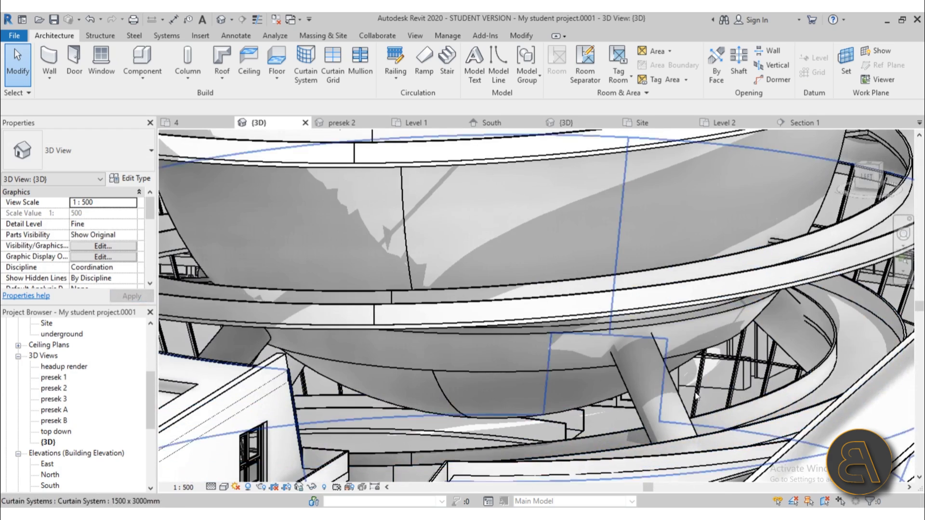
left_click(621, 324)
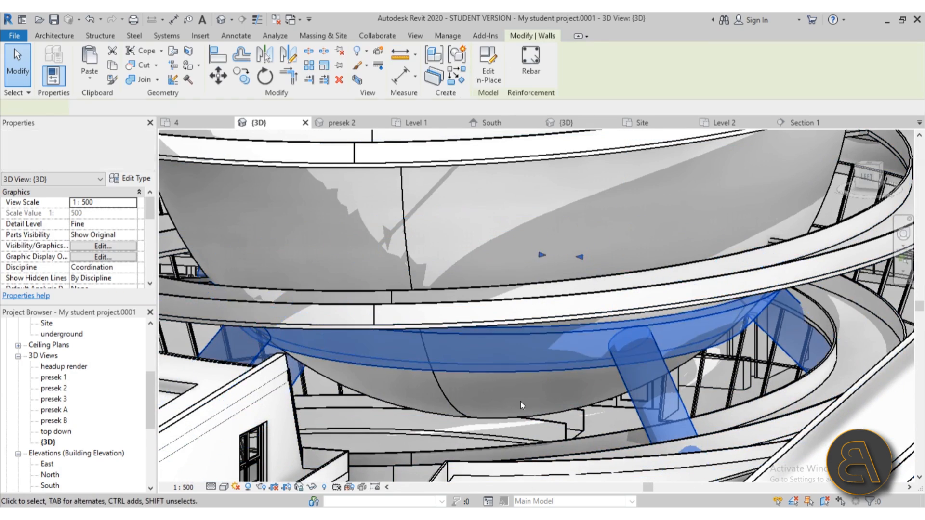
scroll(497, 393, "down", 5)
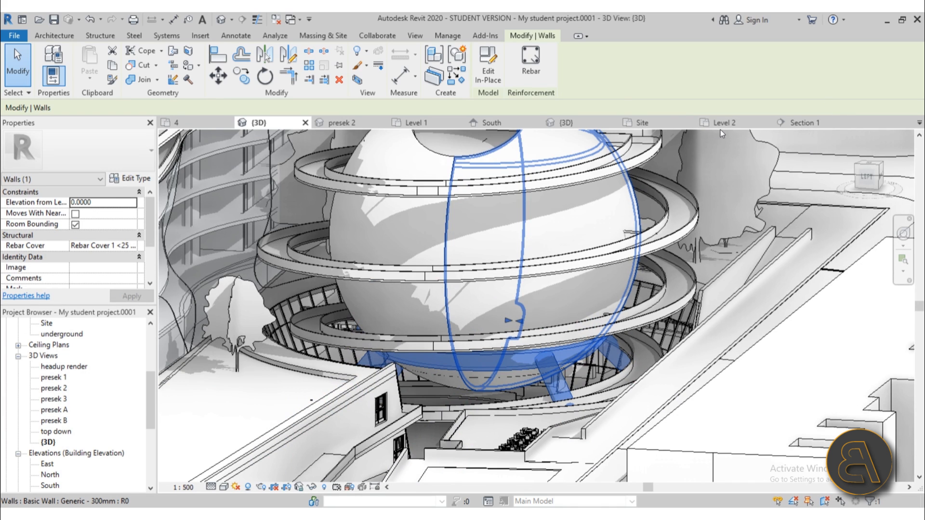
left_click(666, 120)
left_click(587, 126)
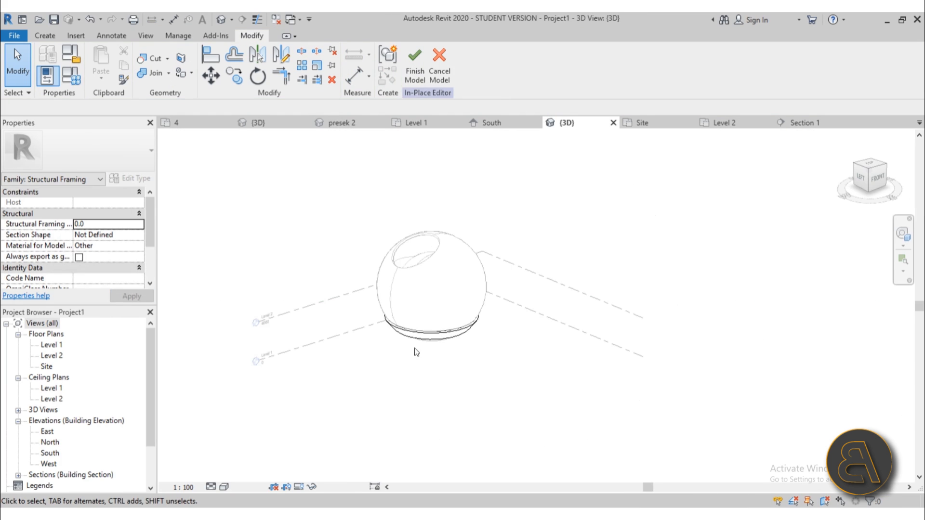
middle_click_drag(413, 351, 440, 273, "shift")
In Section 1, begin a Sketch Path sweep on Reference Plane: center.
left_click(800, 123)
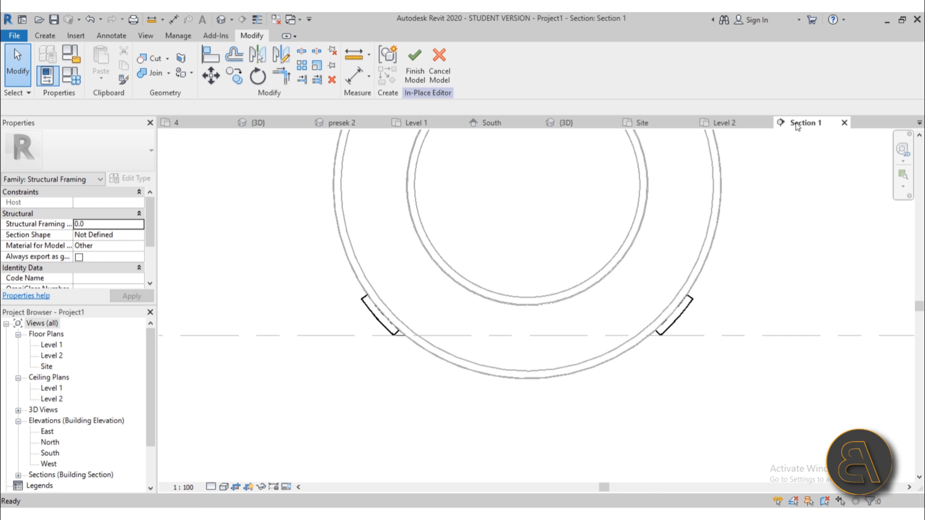
scroll(376, 332, "down", 3)
scroll(390, 292, "up", 2)
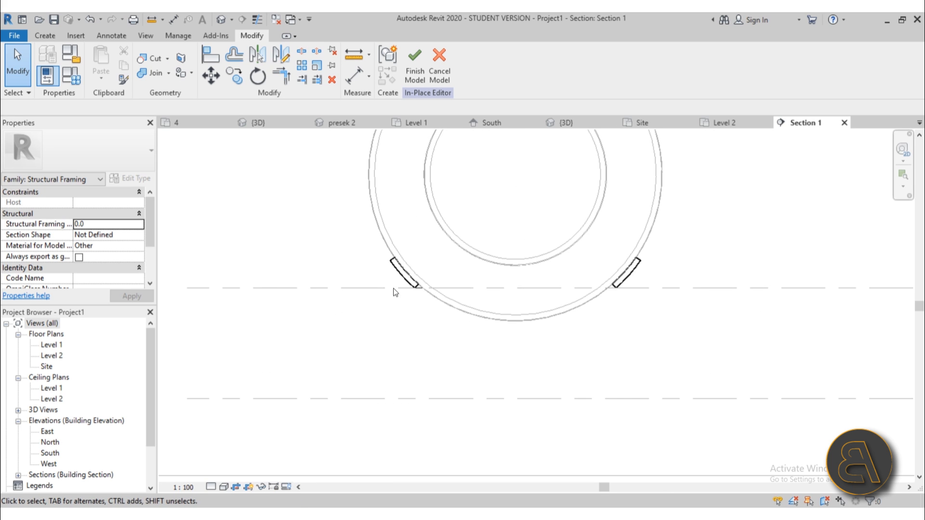
left_click(44, 36)
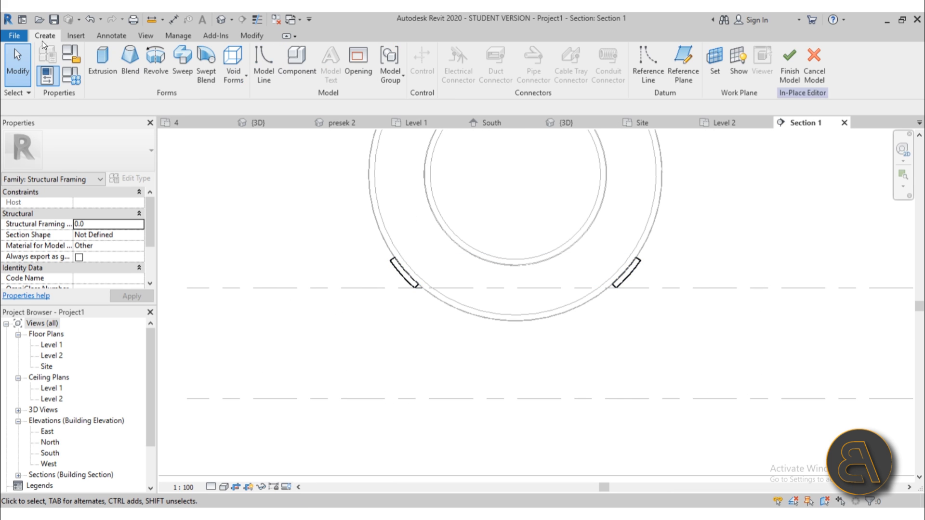
left_click(188, 77)
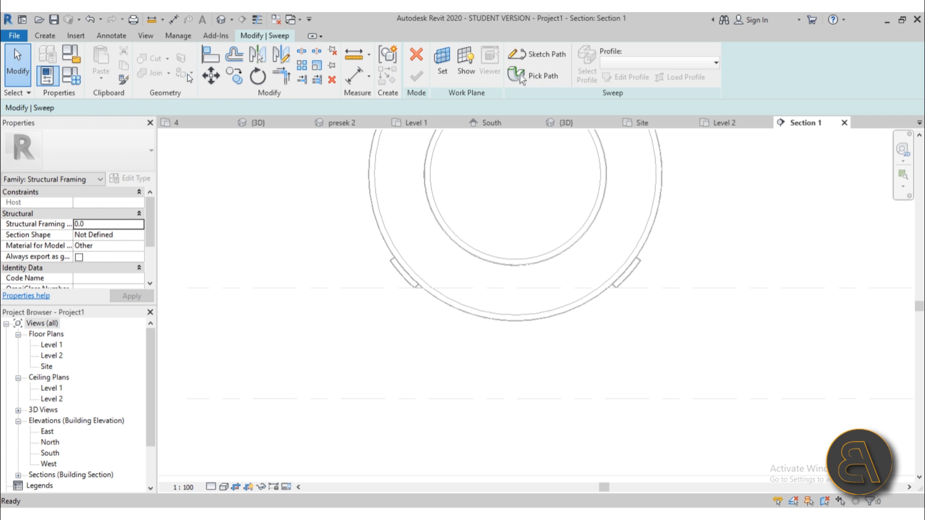
left_click(548, 58)
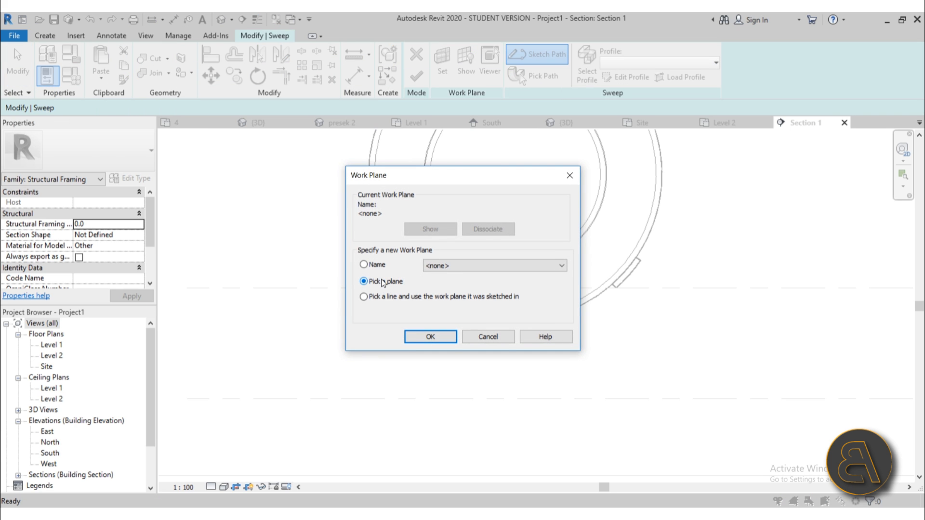
left_click(450, 301)
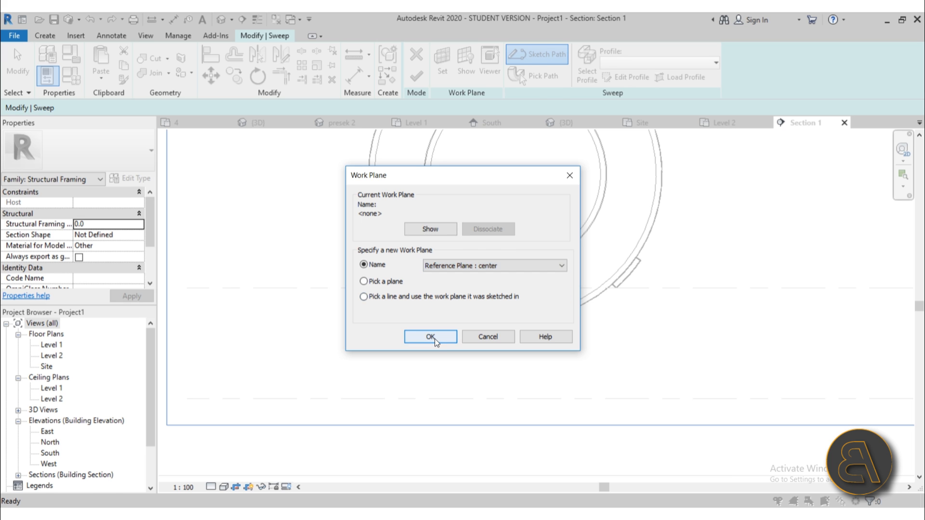
left_click(434, 337)
scroll(394, 279, "up", 4)
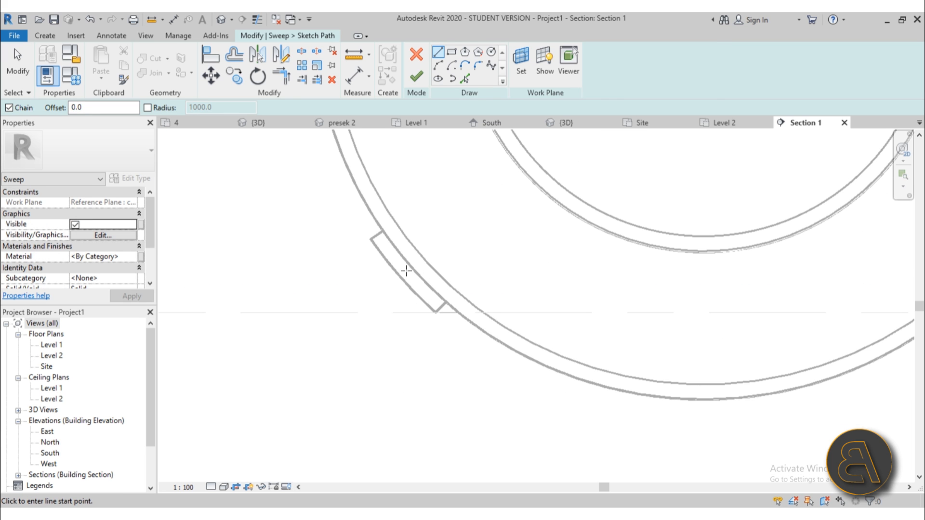
Draw the path line from the ring profile down to Level 1 and shift it left.
left_click(406, 271)
scroll(371, 294, "down", 3)
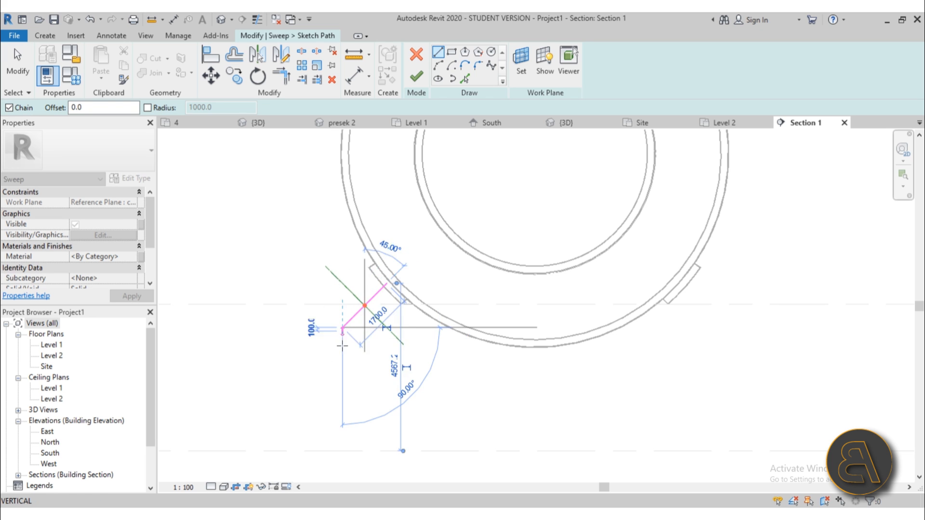
scroll(342, 357, "down", 2)
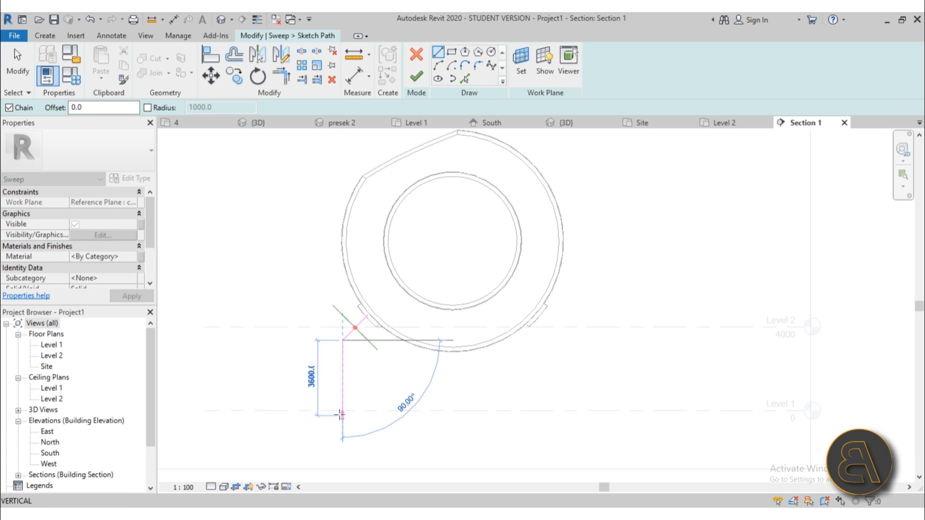
left_click(341, 411)
key("Escape")
key("Escape")
left_click(342, 393)
left_click_drag(342, 392, 324, 393)
scroll(344, 337, "up", 3)
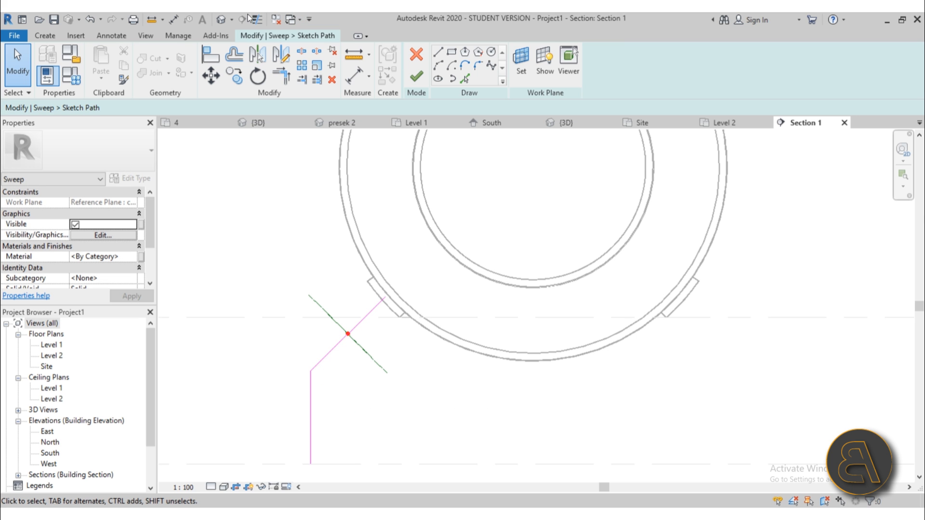
Check the sweep path in the 3D view and finish it.
left_click(226, 21)
scroll(509, 347, "down", 1)
middle_click_drag(510, 347, 539, 311, "shift")
scroll(423, 354, "up", 7)
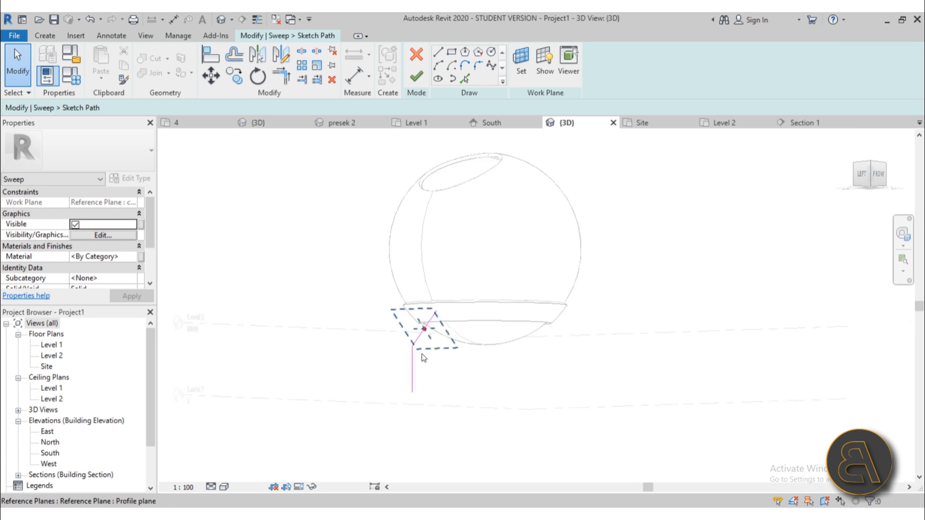
middle_click_drag(458, 350, 443, 100, "shift")
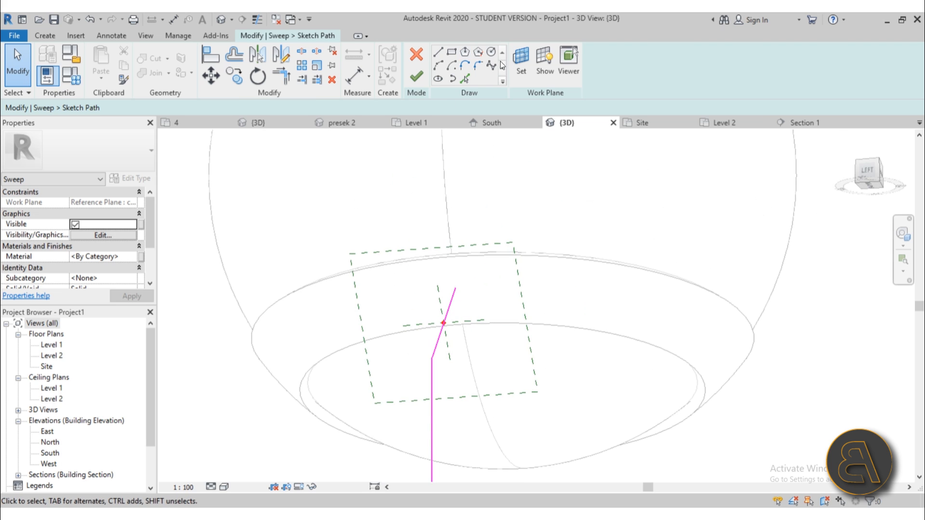
scroll(446, 325, "up", 2)
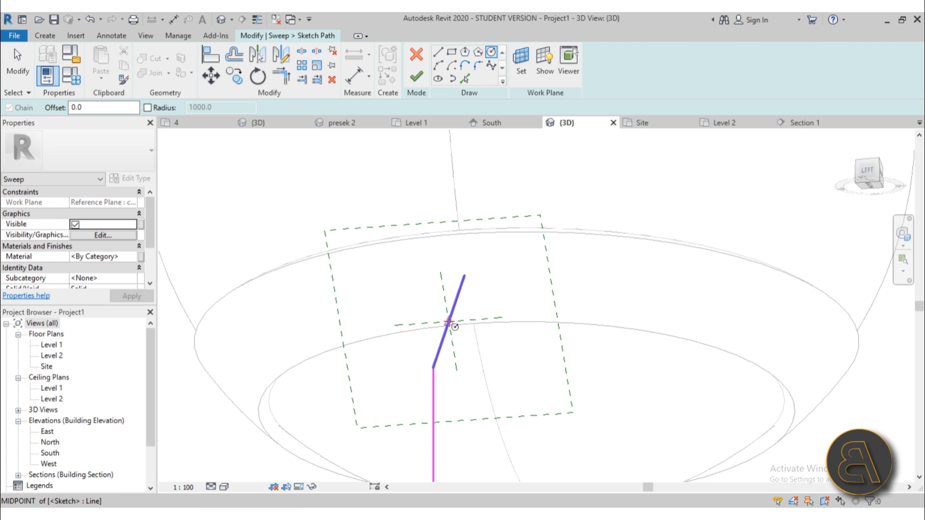
left_click(449, 321)
key("Escape")
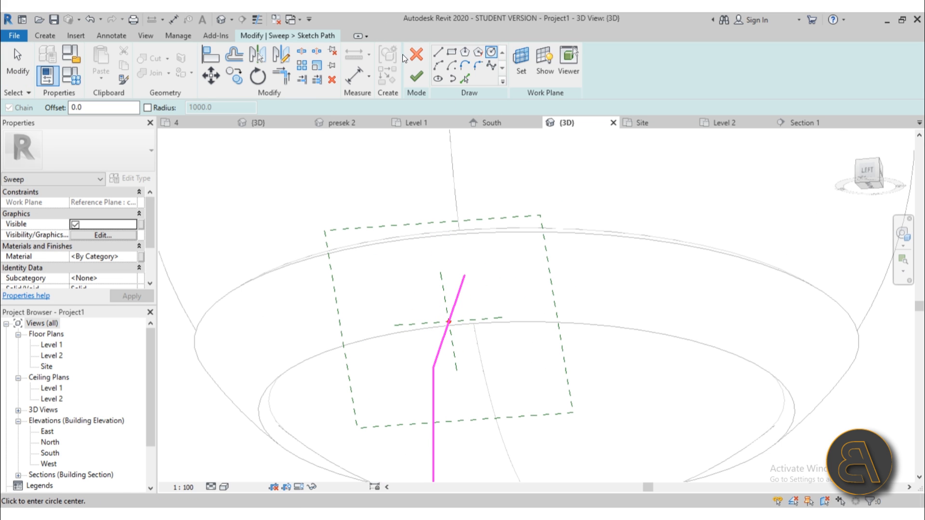
left_click(416, 77)
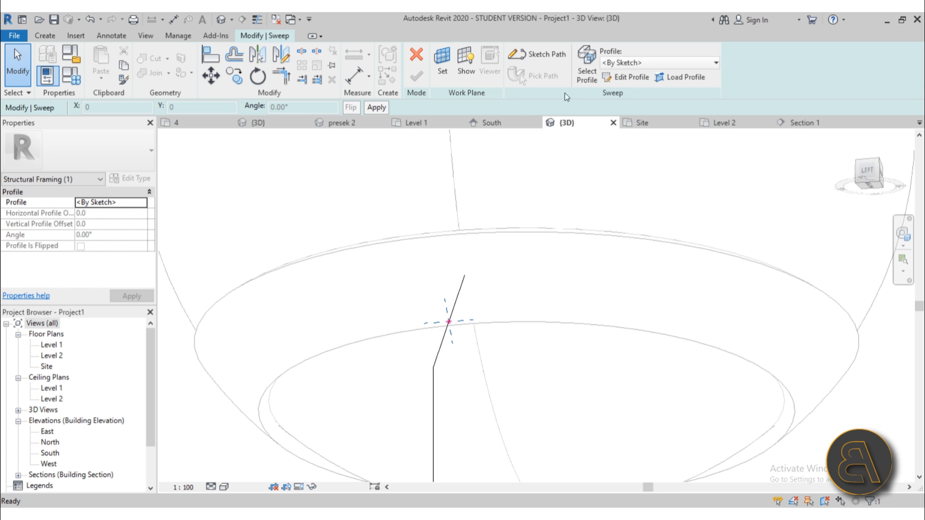
Sketch a circle profile centred on the path end and finish the sweep into a leg.
left_click(625, 78)
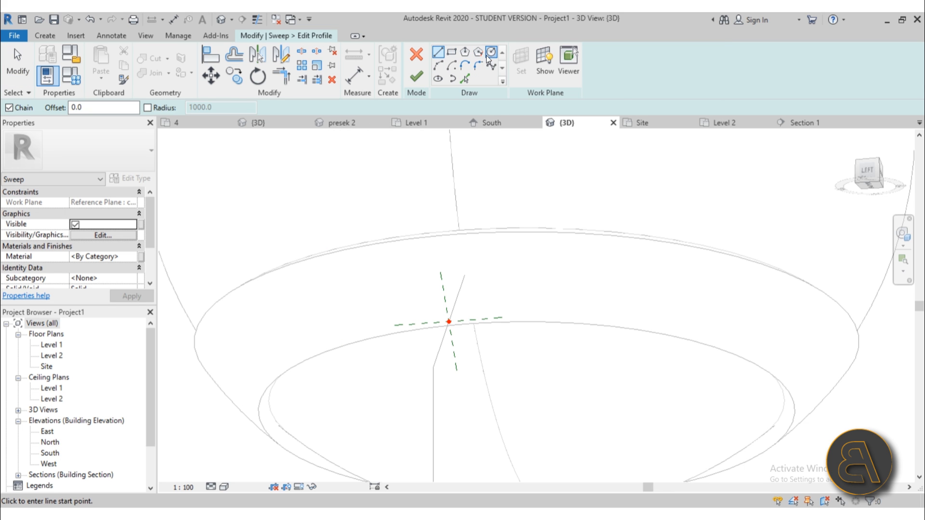
left_click(490, 53)
left_click(449, 321)
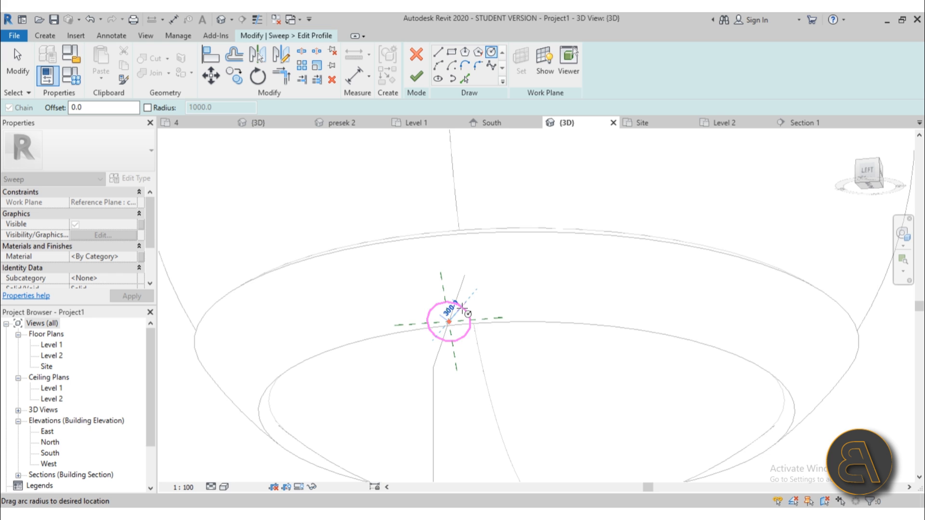
scroll(449, 316, "up", 2)
scroll(470, 306, "down", 3)
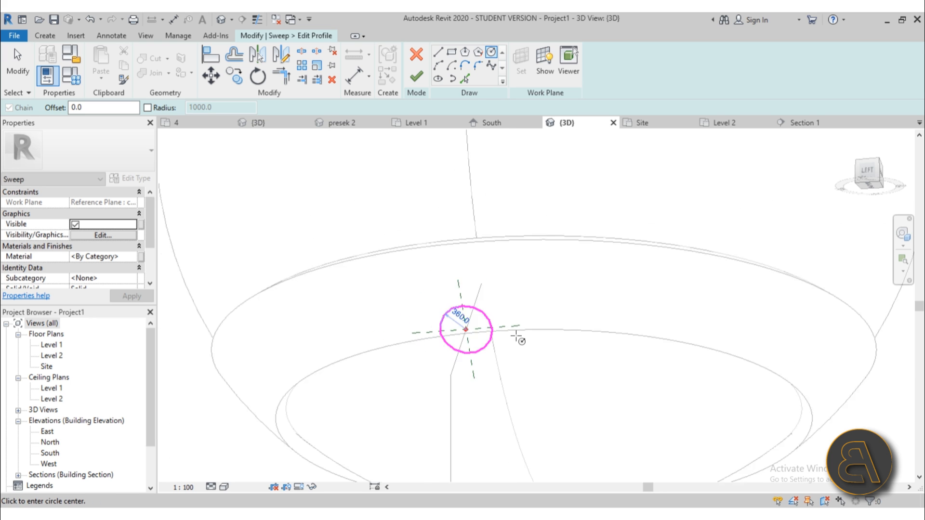
middle_click_drag(516, 334, 515, 285, "shift")
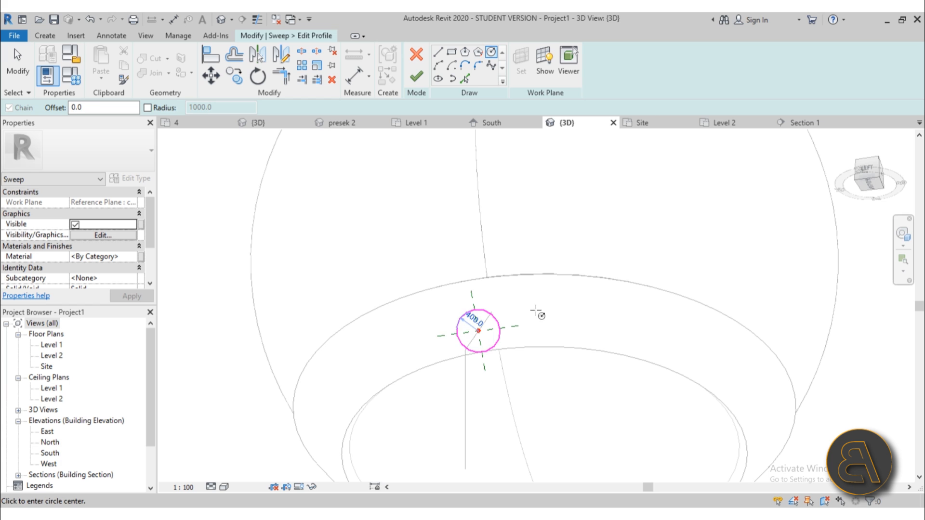
middle_click_drag(537, 312, 506, 328, "shift")
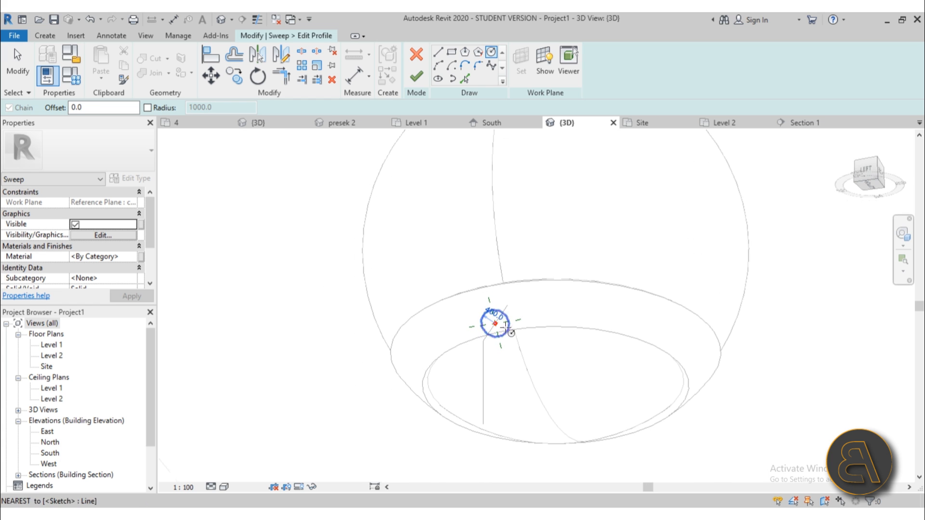
left_click(423, 85)
left_click(416, 82)
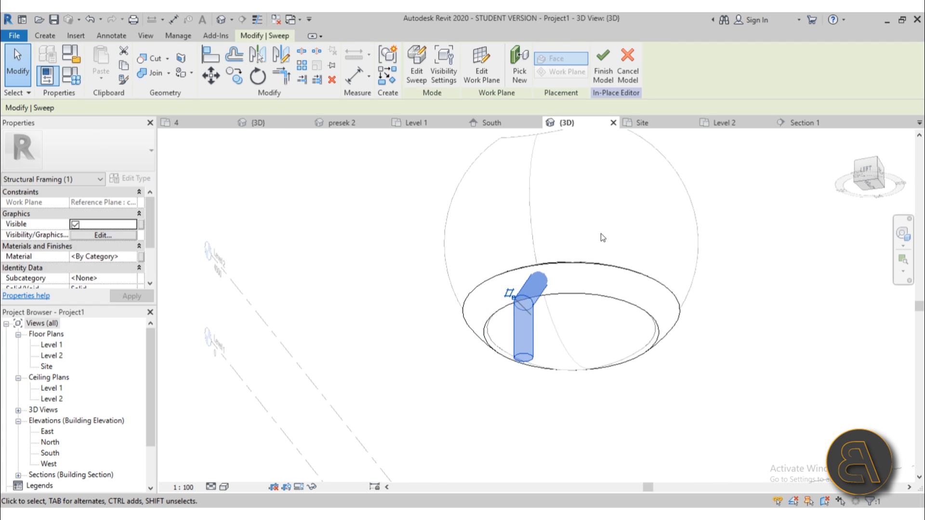
Inspect the new leg in 3D, reselect it, and open the Level 2 floor plan.
middle_click_drag(512, 410, 399, 504, "shift")
middle_click_drag(653, 320, 508, 173, "shift")
left_click(596, 351)
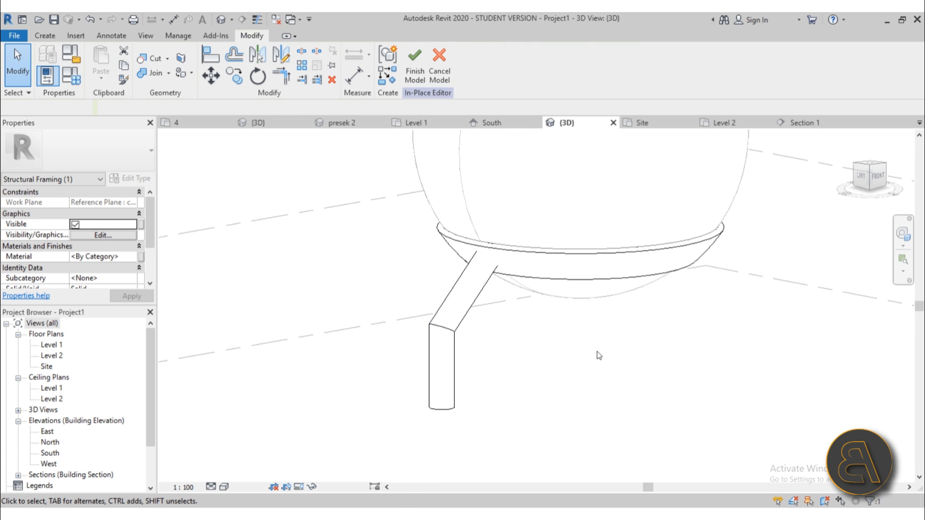
left_click(453, 322)
double_click(50, 356)
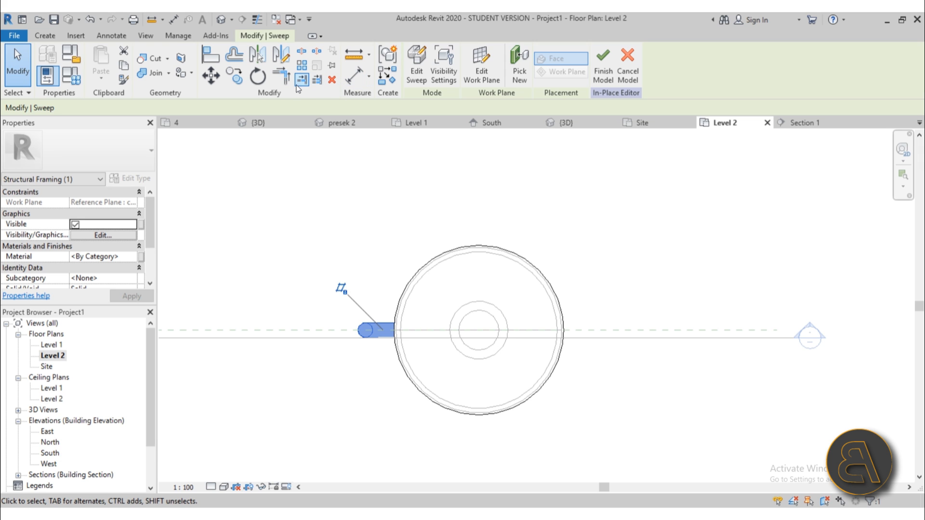
Rotate the leg 45° with RO and Disjoin about the sphere's centre.
key("r")
key("o")
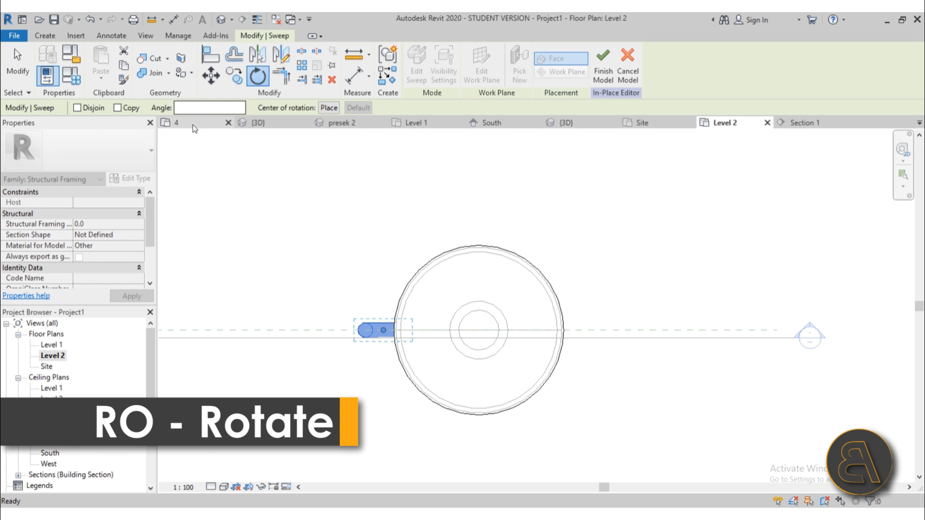
left_click(77, 108)
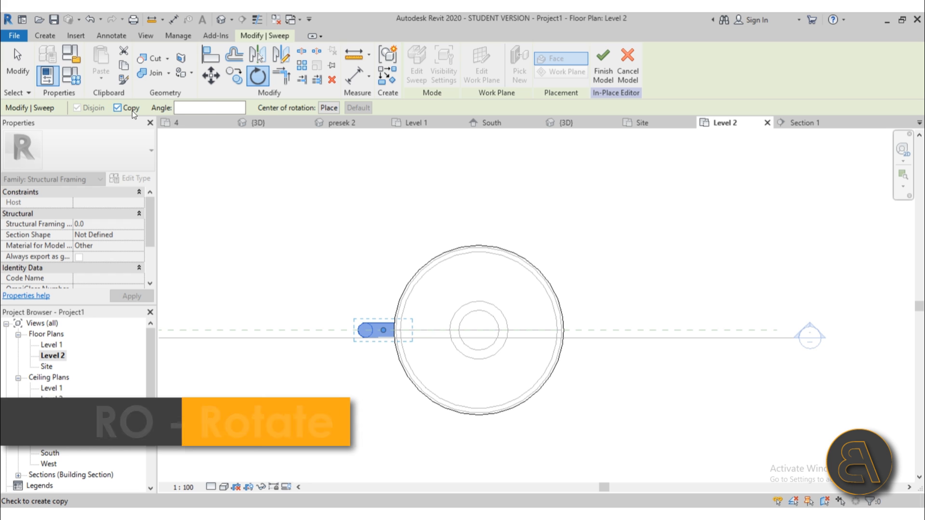
scroll(475, 327, "up", 3)
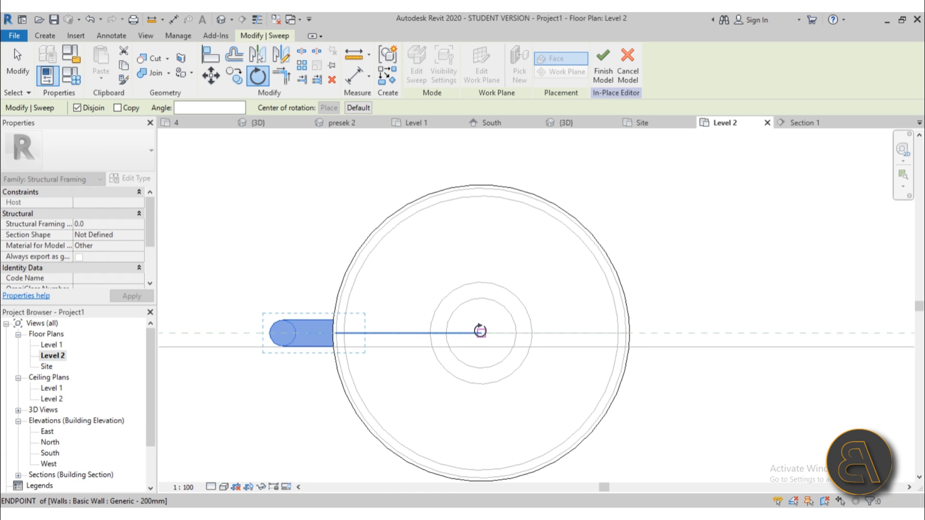
left_click(480, 332)
scroll(357, 333, "down", 3)
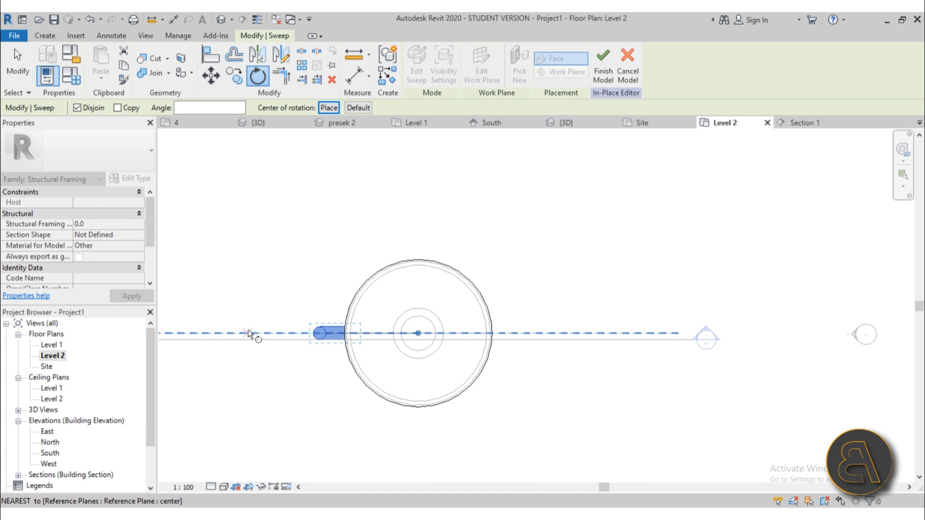
left_click(207, 334)
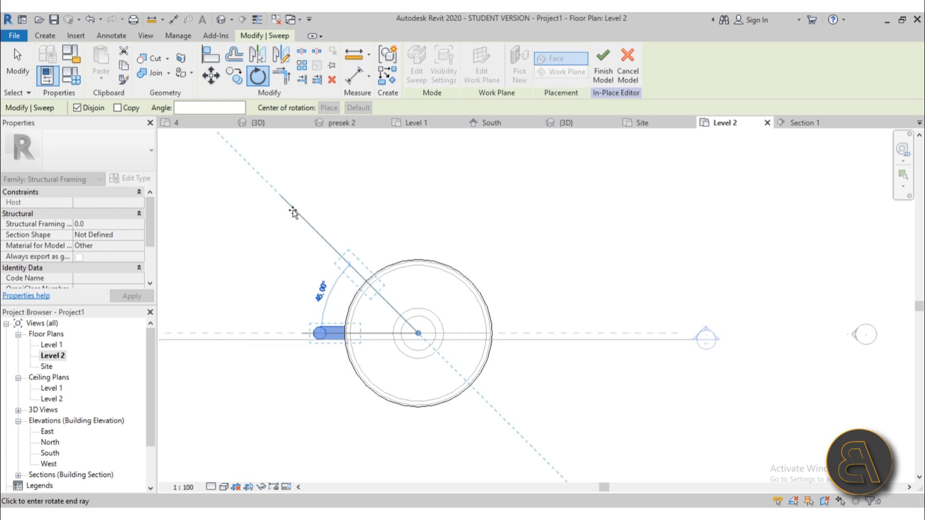
left_click(292, 212)
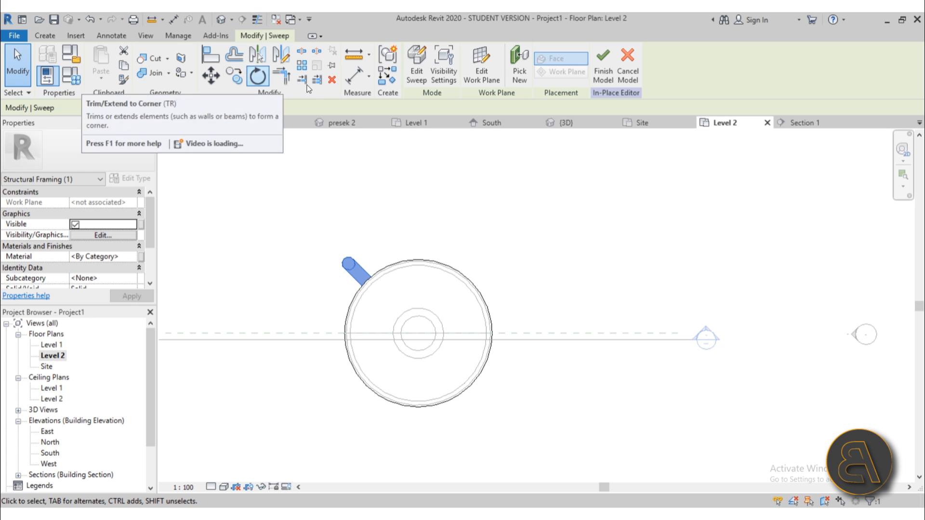
Mirror the leg across the horizontal reference plane and select both legs.
left_click(281, 63)
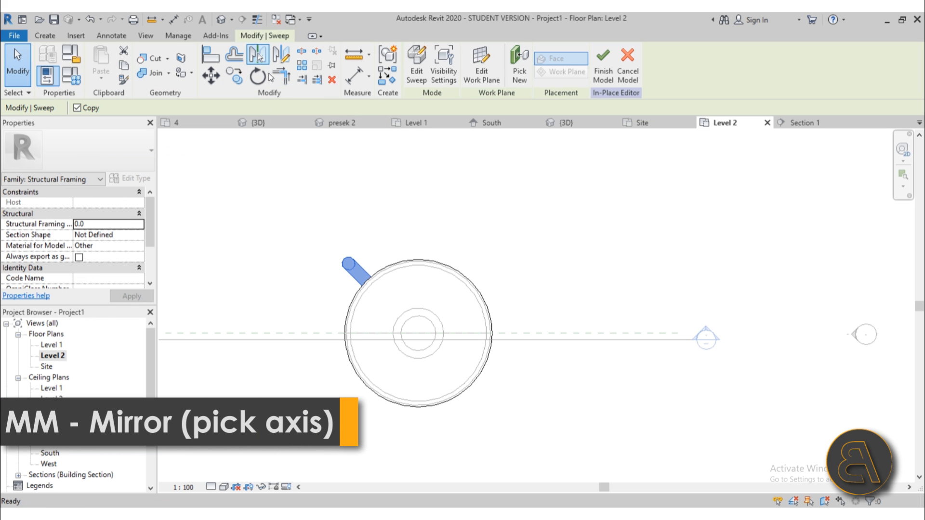
left_click(318, 340)
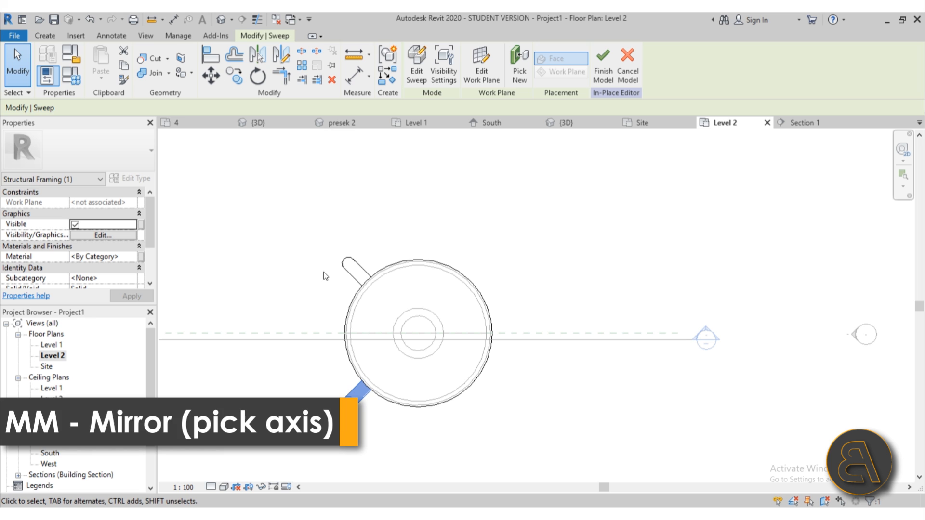
left_click(359, 273, "ctrl")
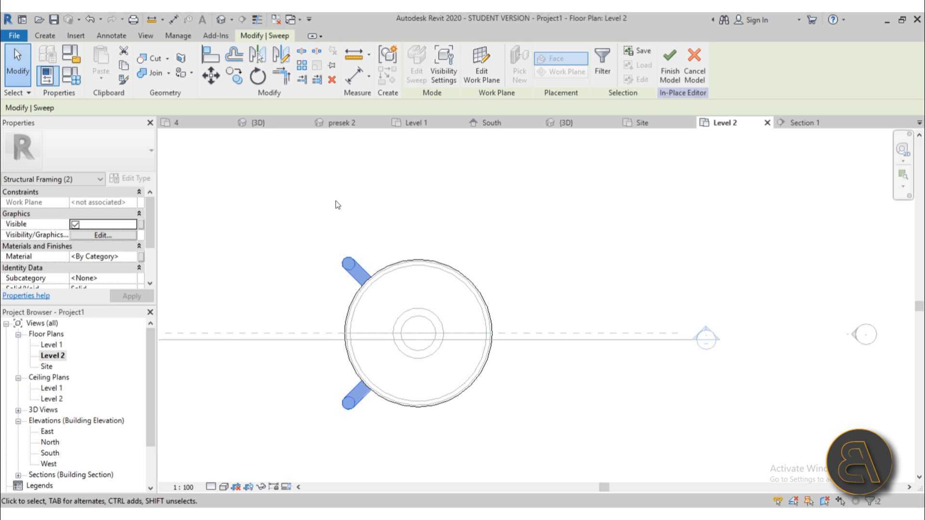
Mirror both legs with DM across a vertical axis and view all four in 3D.
key("d")
key("m")
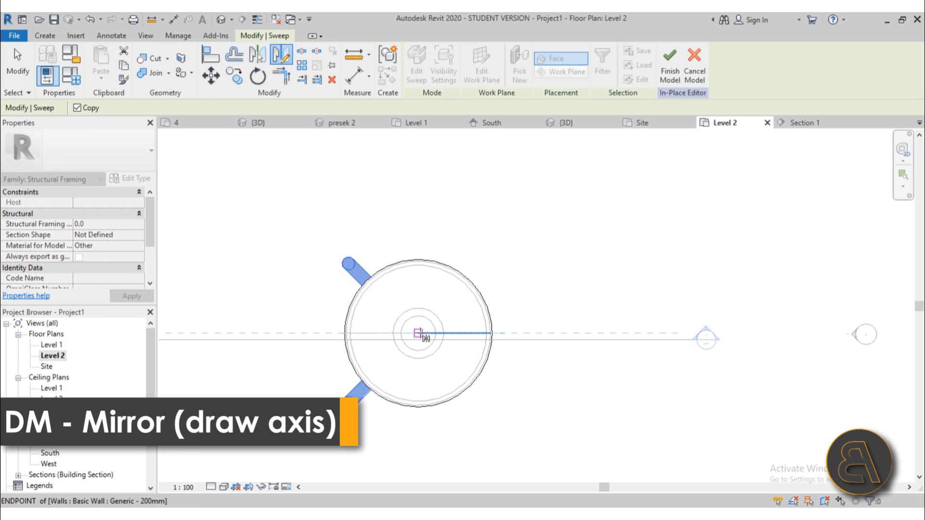
left_click(418, 194)
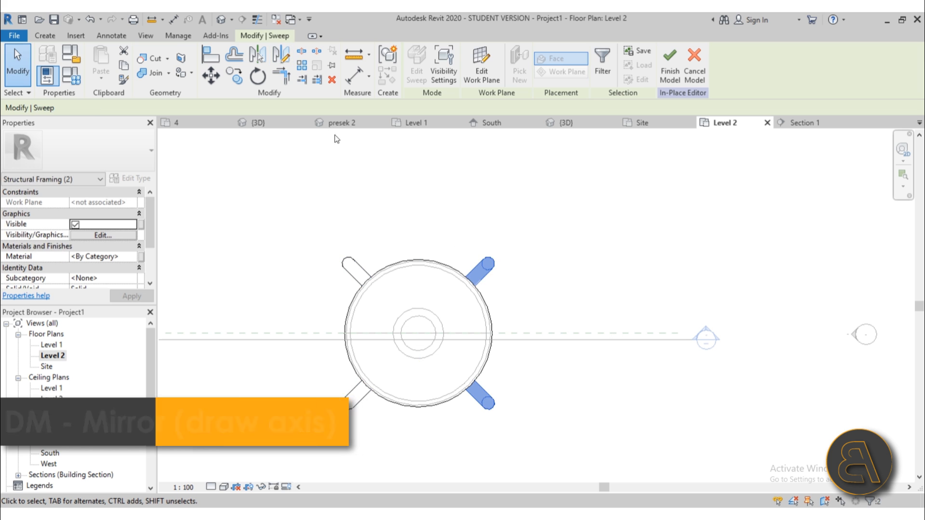
left_click(221, 20)
scroll(536, 291, "down", 5)
middle_click_drag(536, 290, 493, 435, "shift")
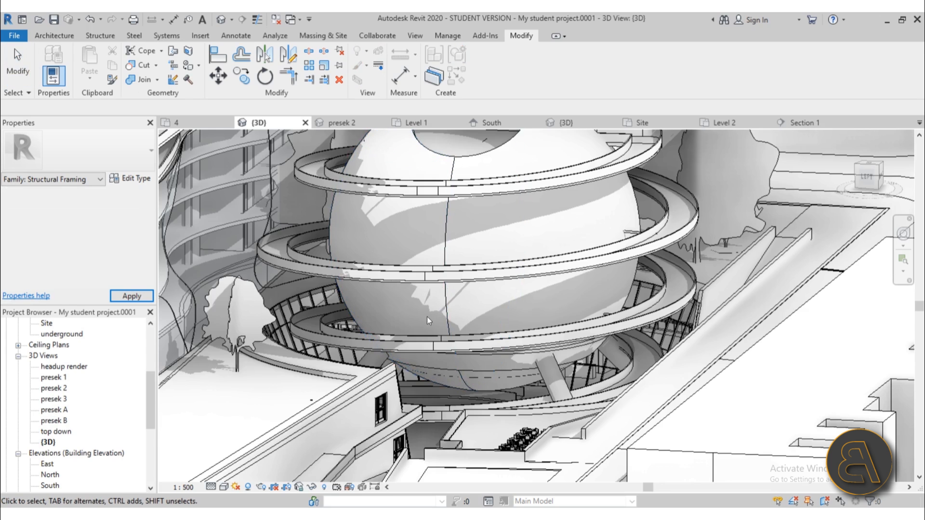
Orbit the My student project model and select a spiral floor ring around the sphere.
middle_click_drag(427, 317, 424, 459, "shift")
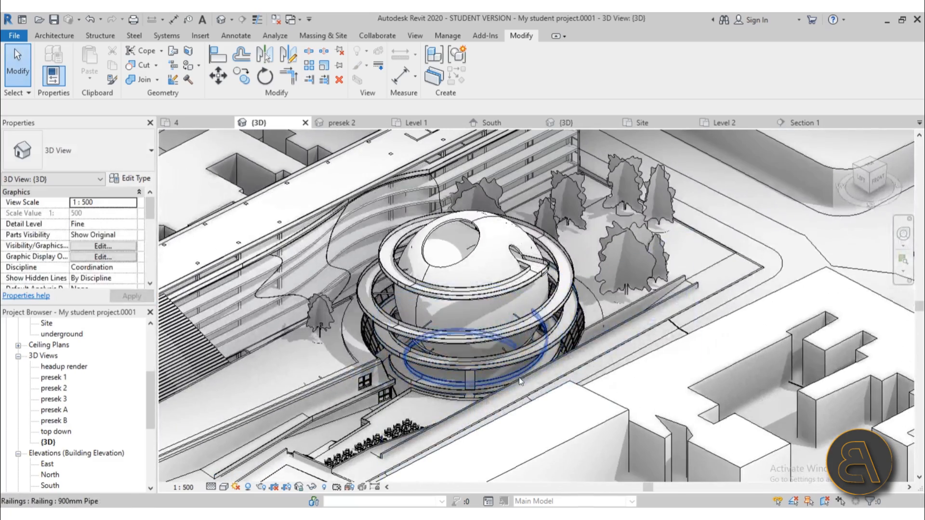
middle_click_drag(461, 308, 412, 289, "shift")
scroll(412, 290, "up", 3)
left_click(433, 273)
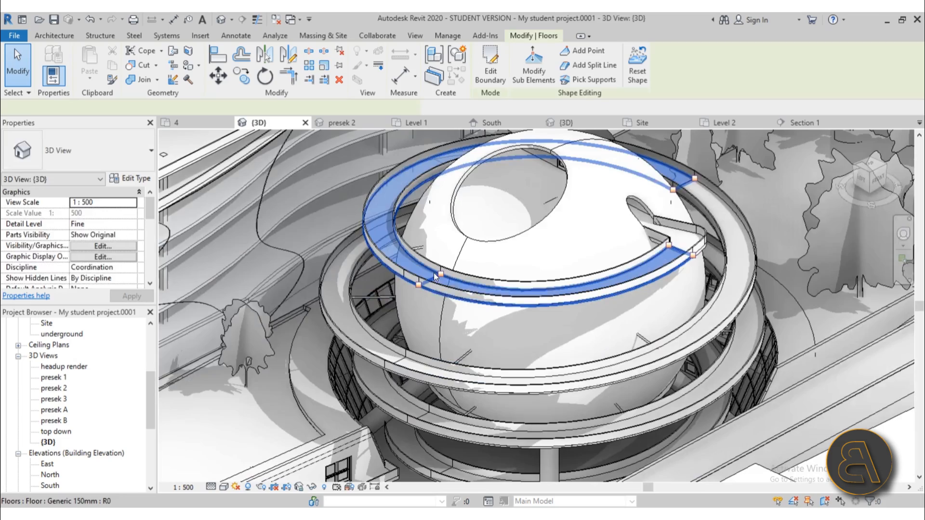
scroll(443, 296, "down", 3)
middle_click_drag(444, 297, 451, 316, "shift")
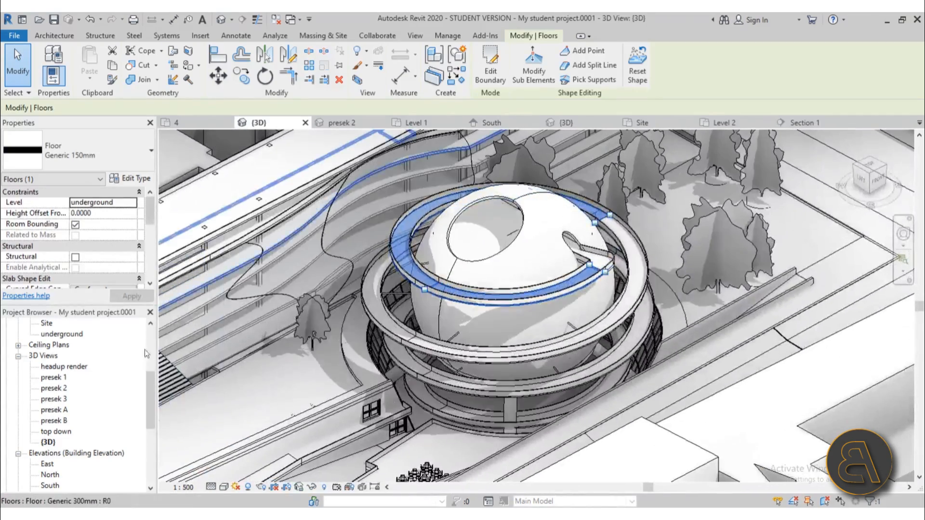
Return to Project1's 3D view, open the Level 2 plan, and finish the in-place model.
left_click(588, 122)
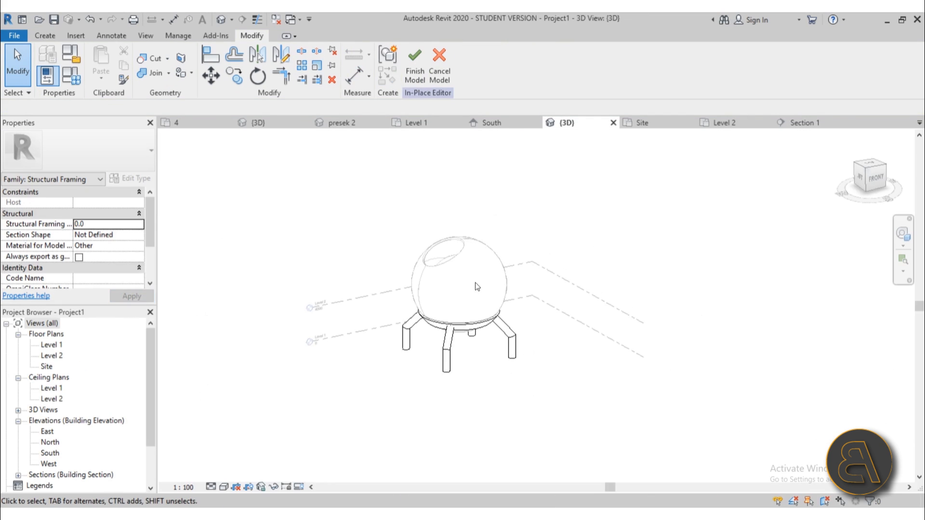
middle_click_drag(467, 340, 212, 329, "shift")
double_click(53, 358)
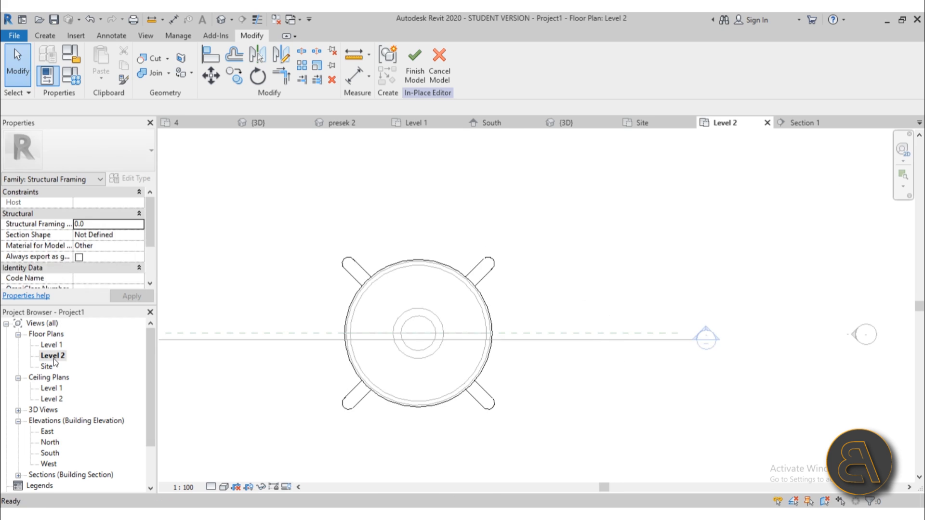
scroll(341, 289, "down", 4)
middle_click_drag(344, 330, 370, 316)
scroll(359, 289, "up", 5)
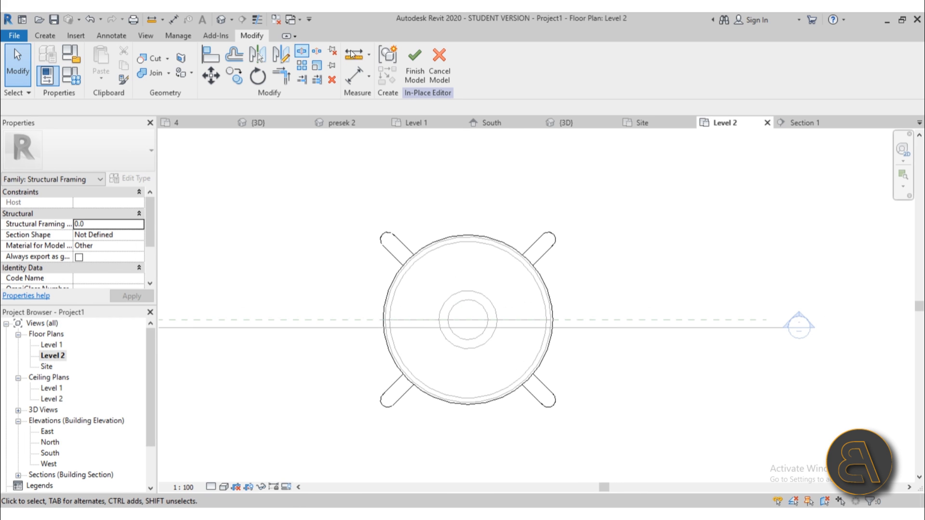
left_click(413, 80)
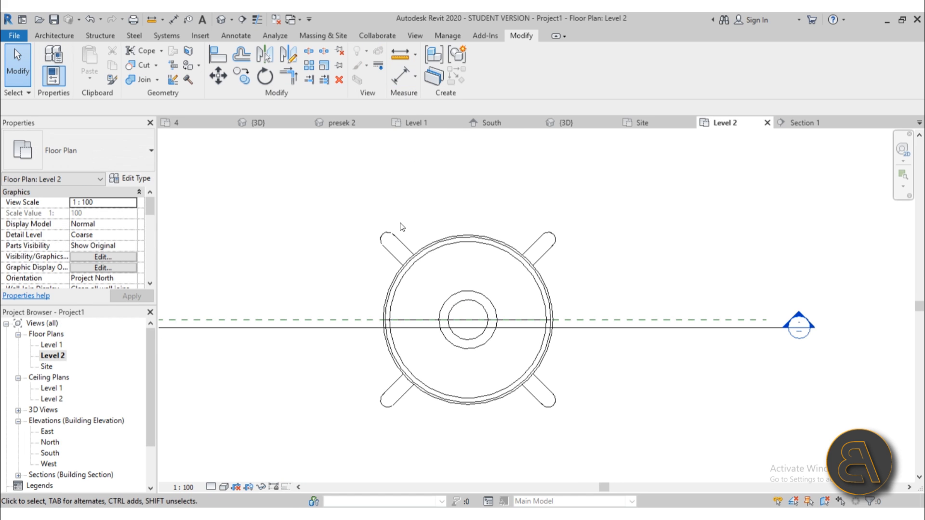
Start a Level 2 floor and sketch a circular boundary centred on the plan, just outside the walls.
left_click(64, 39)
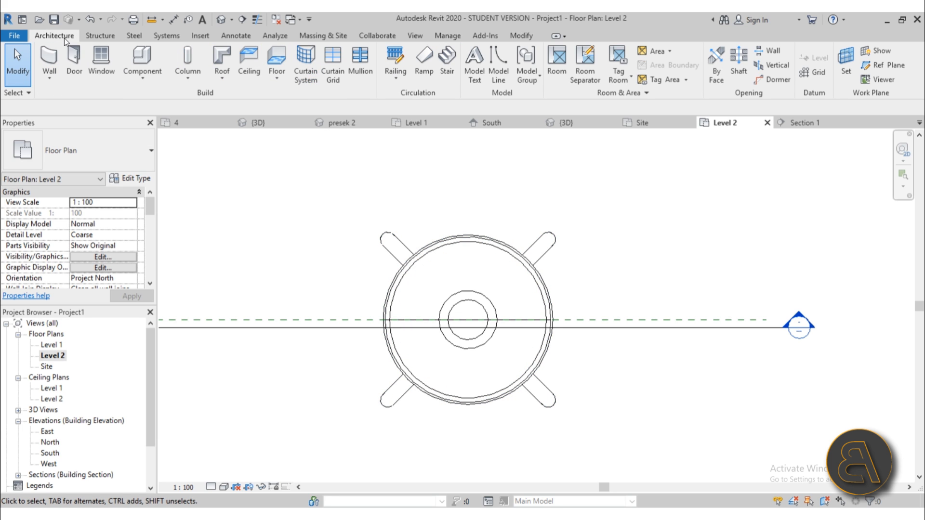
left_click(282, 67)
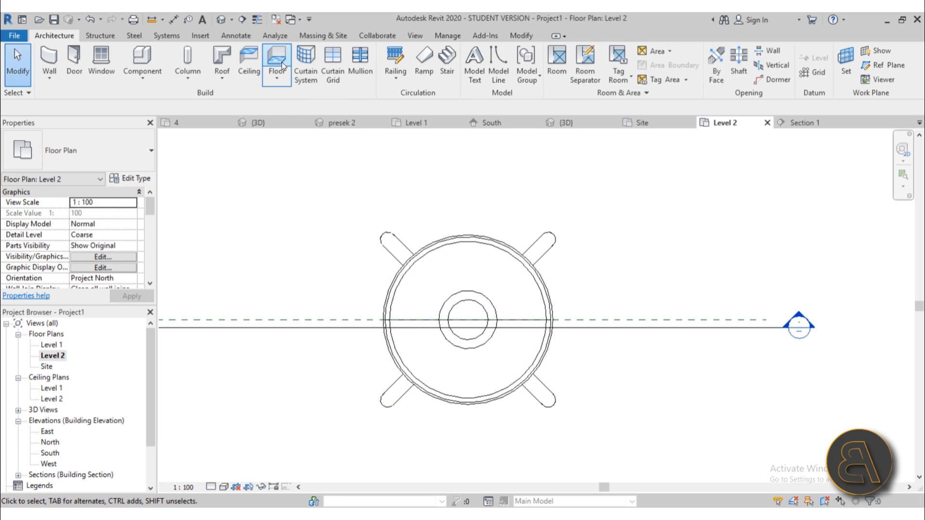
left_click(627, 55)
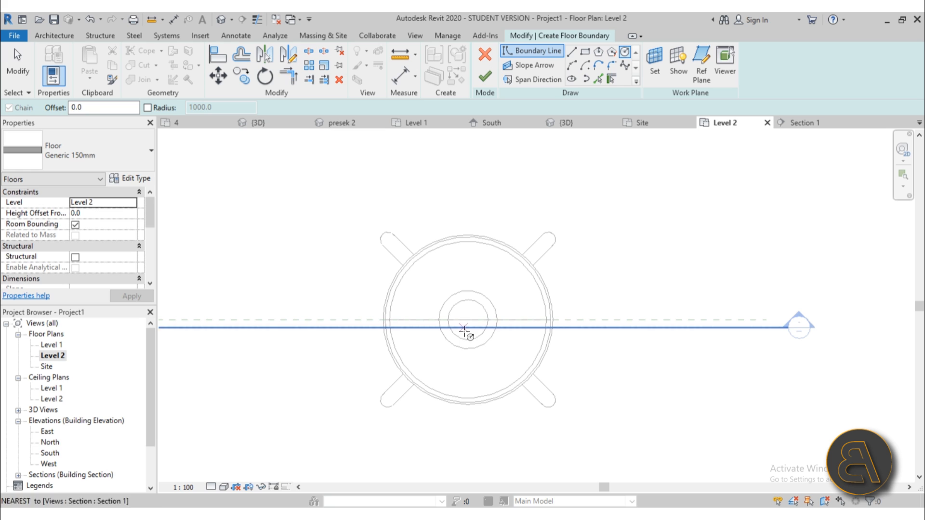
left_click(468, 319)
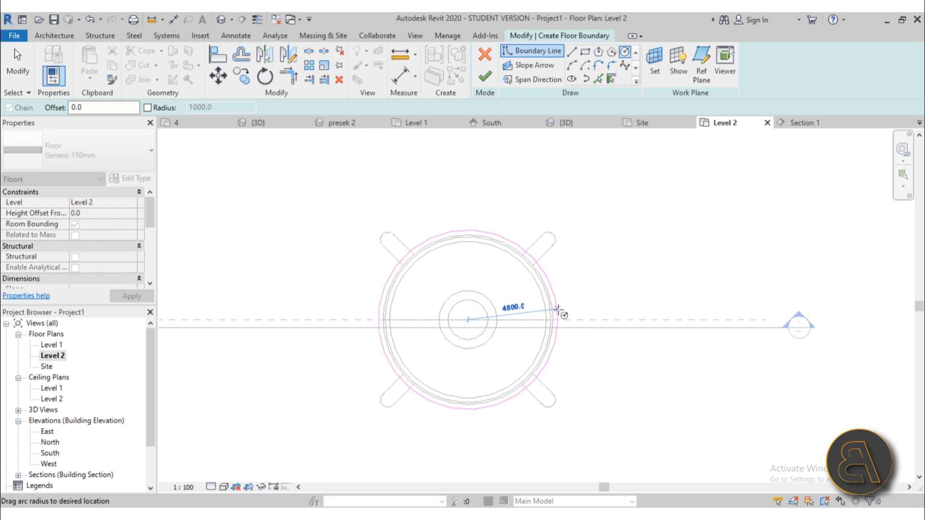
left_click(559, 311)
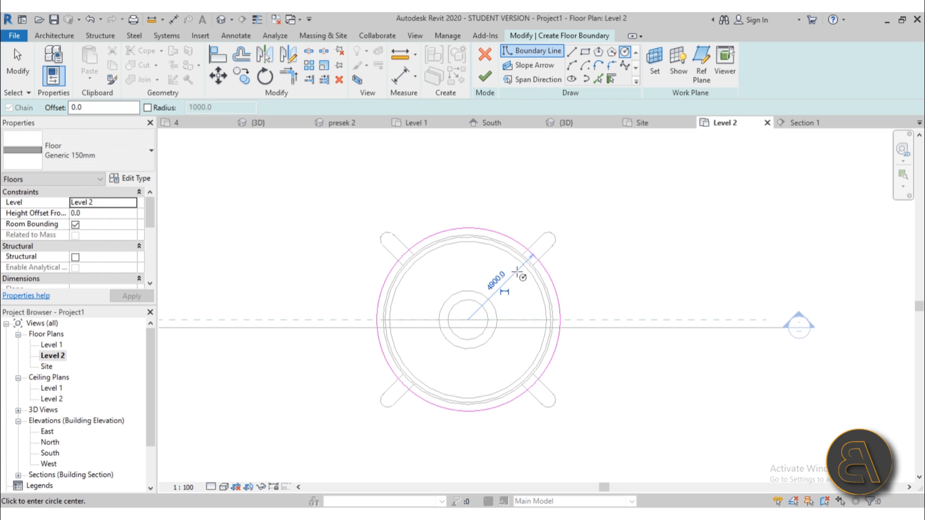
key("Escape")
Draw two separate 2900-long vertical boundary lines beside the circle's right edge.
left_click(572, 52)
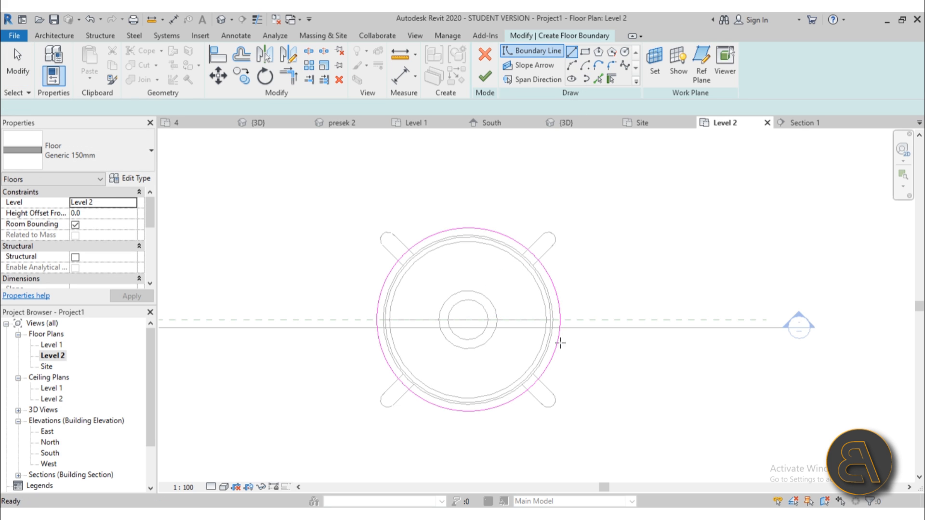
scroll(558, 313, "up", 2)
left_click(564, 294)
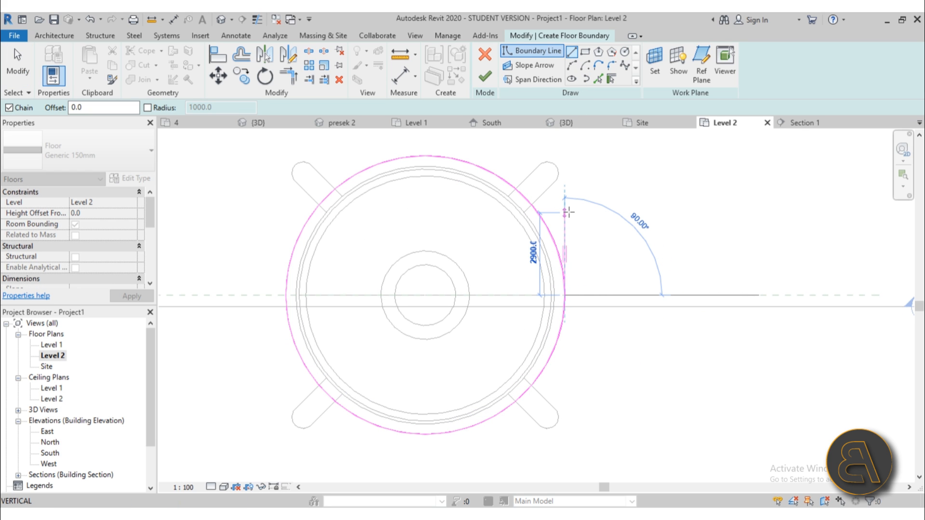
left_click(565, 212)
key("Escape")
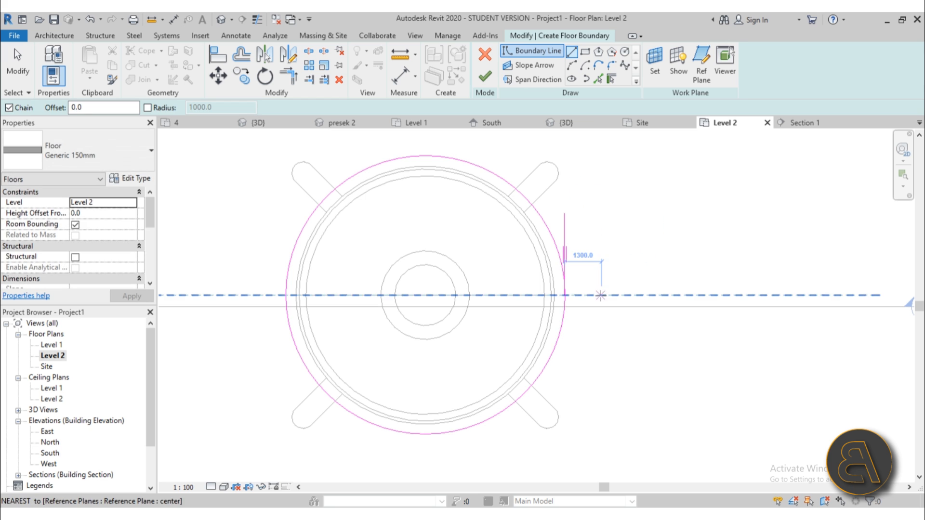
left_click(601, 295)
left_click(601, 213)
key("Escape")
key("Escape")
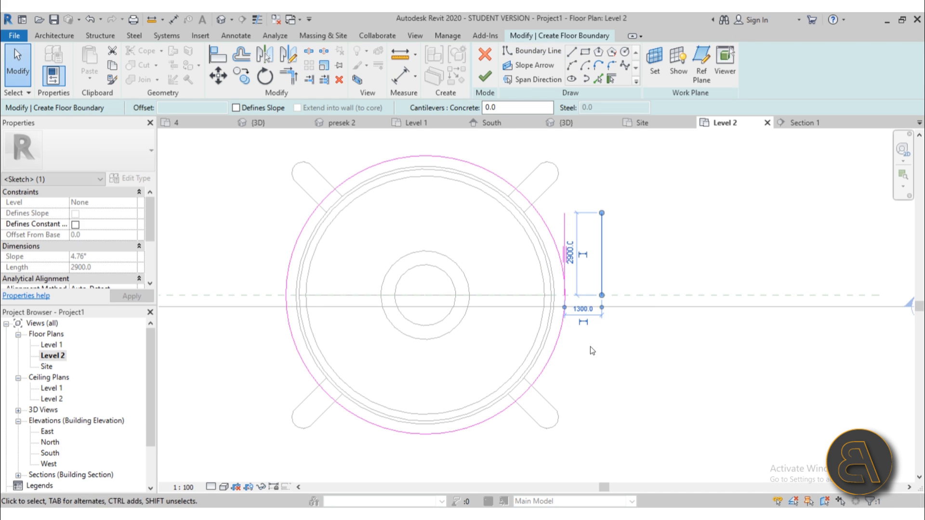
Change the spacing between the two vertical lines from 1300 to 1000, then select both lines.
left_click(578, 307)
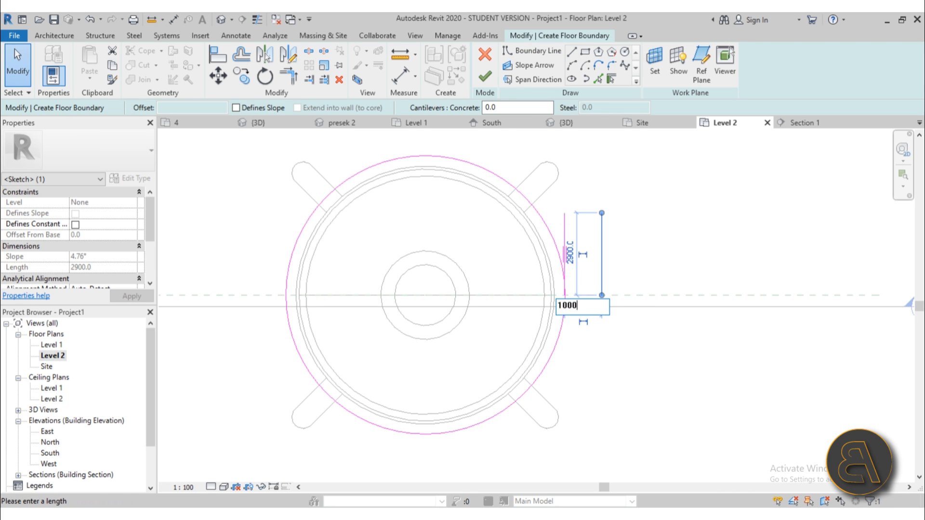
key("Return")
left_click(708, 314)
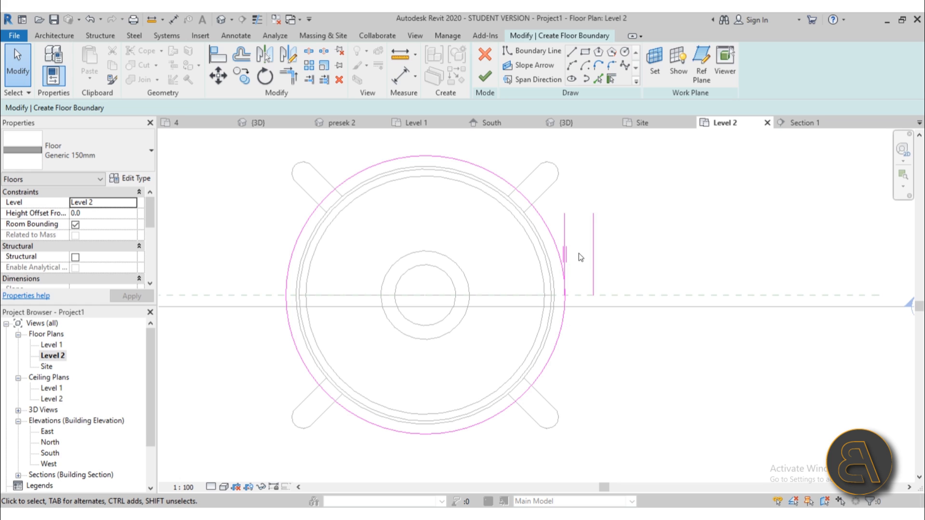
left_click_drag(614, 246, 564, 220)
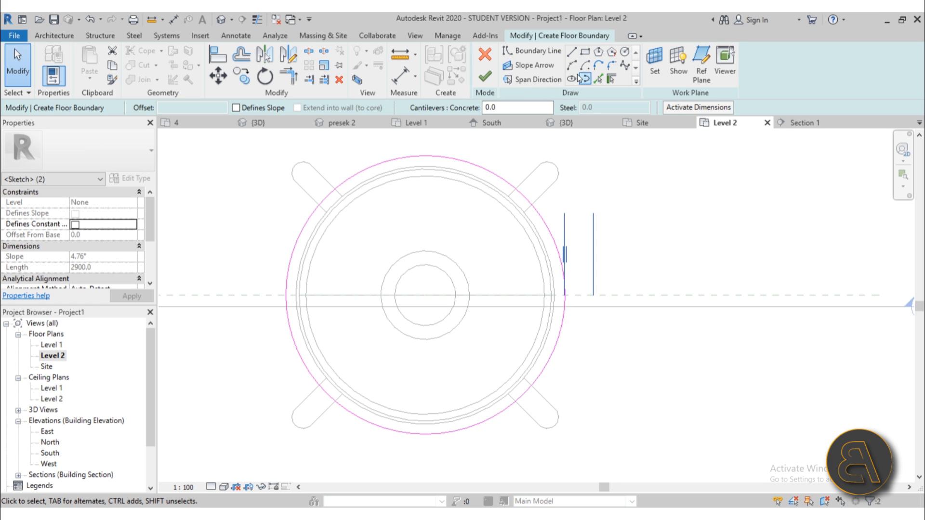
Mirror copies of the two lines across a vertical axis through the circle centre, then move them 500 left.
left_click(288, 54)
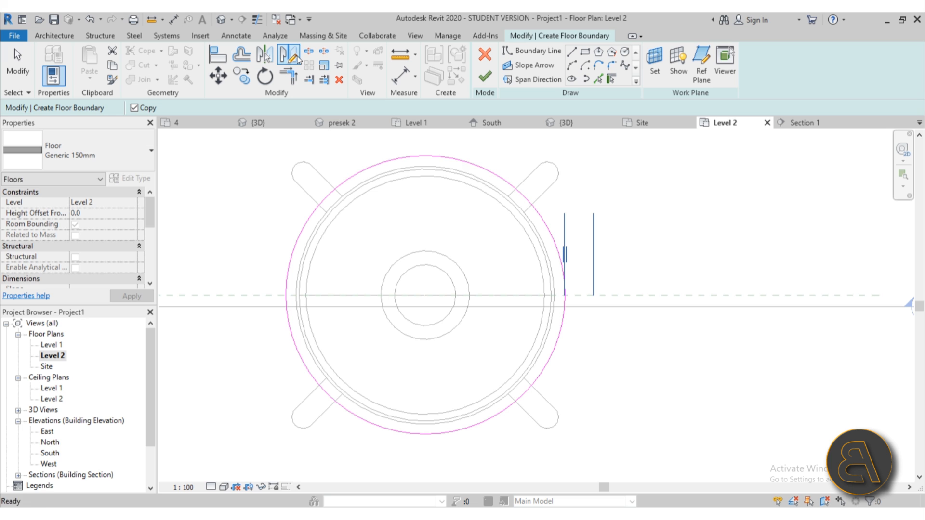
left_click(425, 295)
left_click(426, 204)
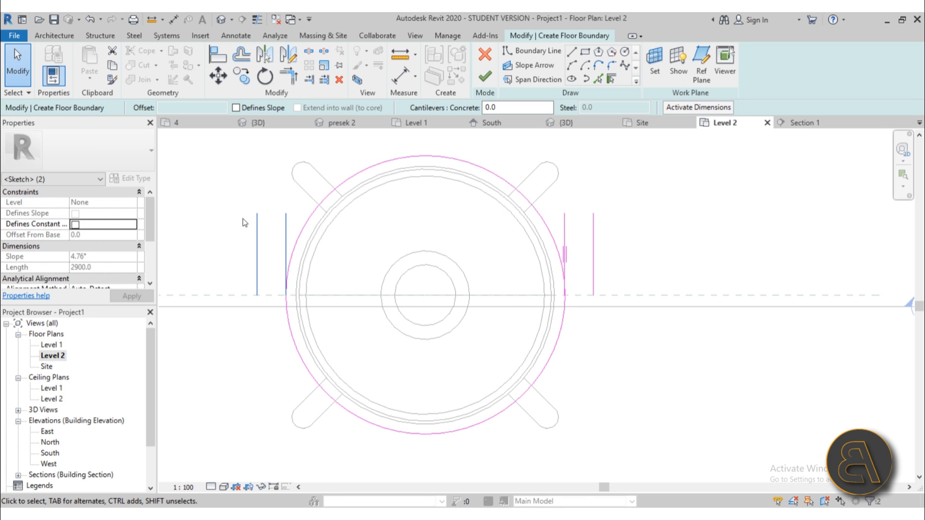
left_click(217, 78)
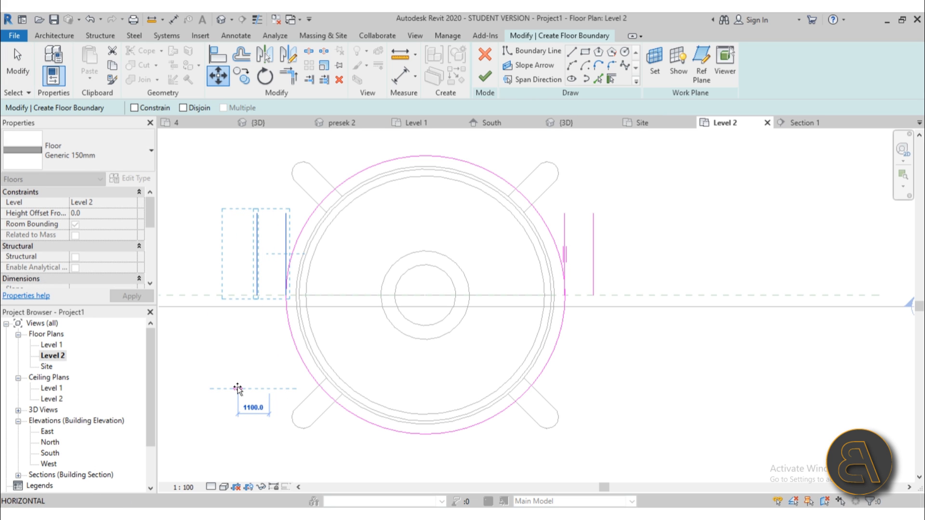
key("Return")
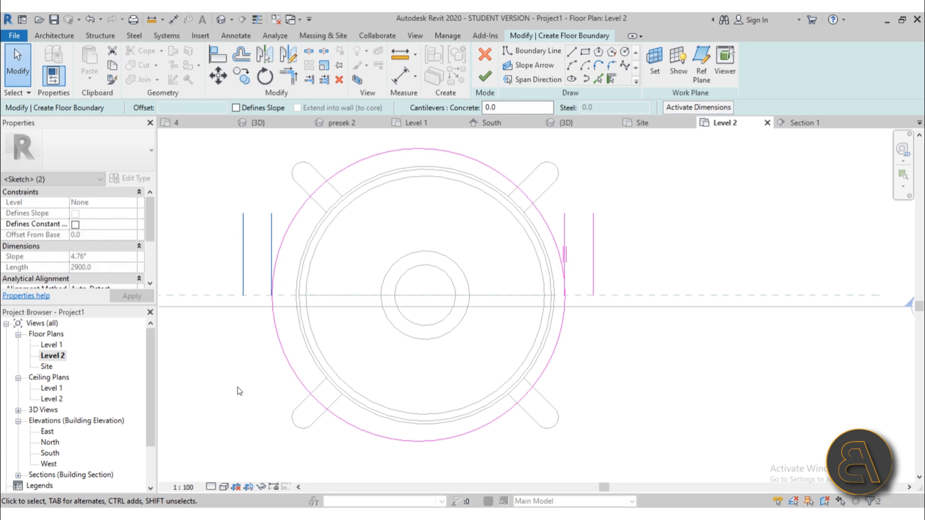
Select the two right-hand vertical lines and start copying them sideways.
left_click(292, 310)
left_click(273, 319)
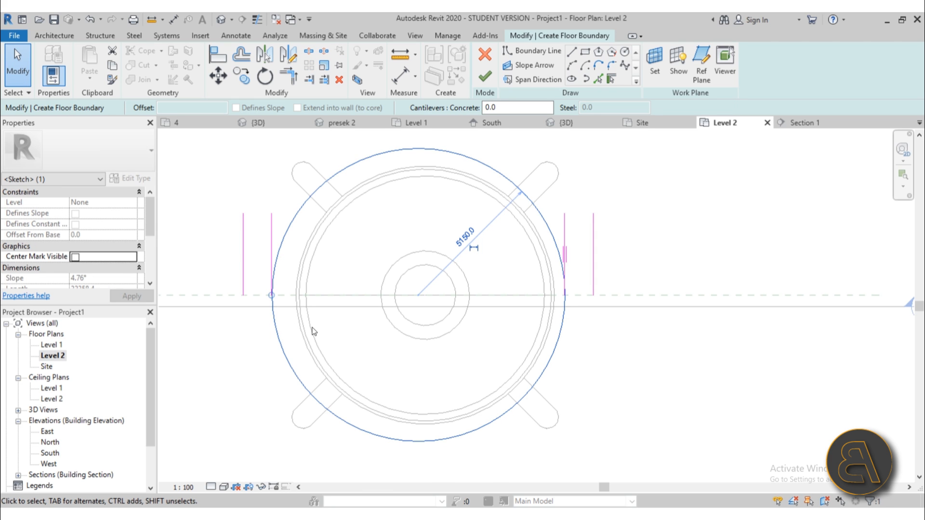
left_click(314, 332)
scroll(606, 258, "up", 2)
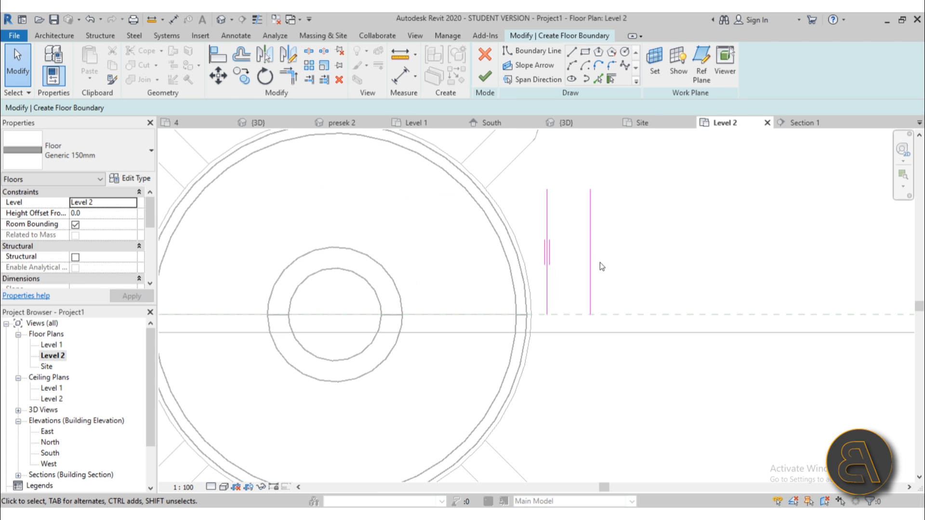
left_click_drag(618, 263, 536, 264)
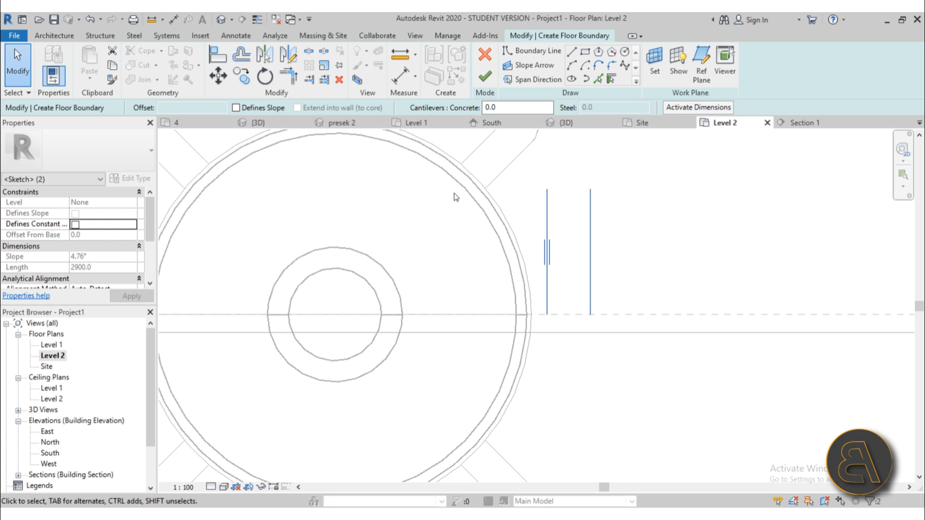
left_click(239, 82)
left_click(565, 357)
scroll(620, 359, "up", 3)
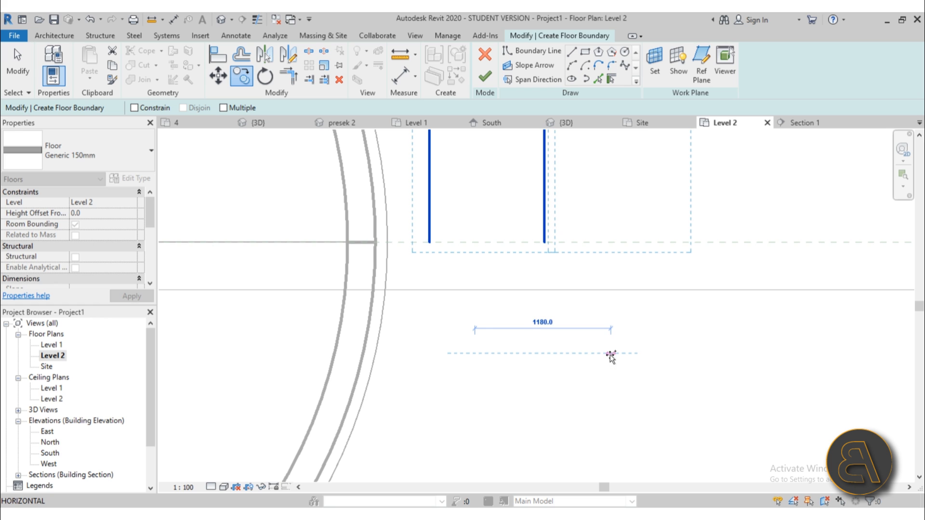
Place the copied pair further right and nudge it slightly left.
left_click(610, 357)
scroll(542, 394, "down", 2)
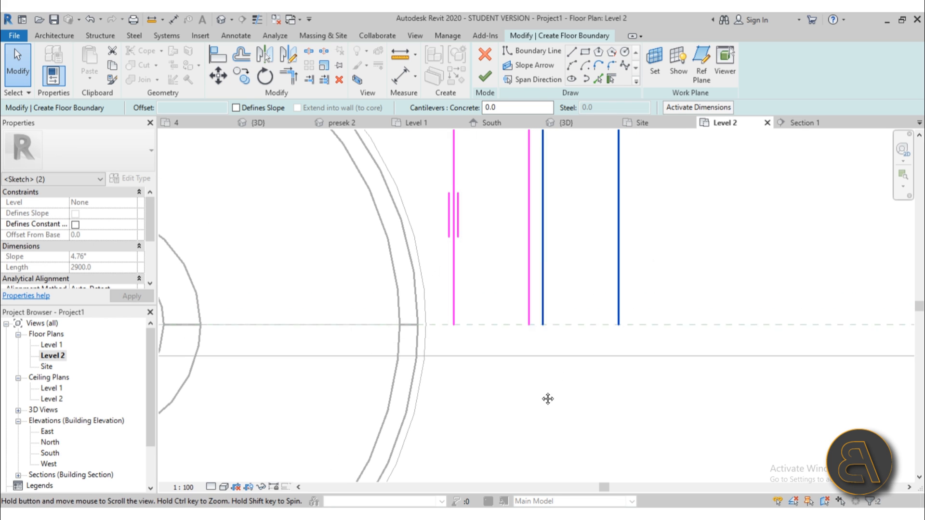
key("Left")
key("Left")
key("Left")
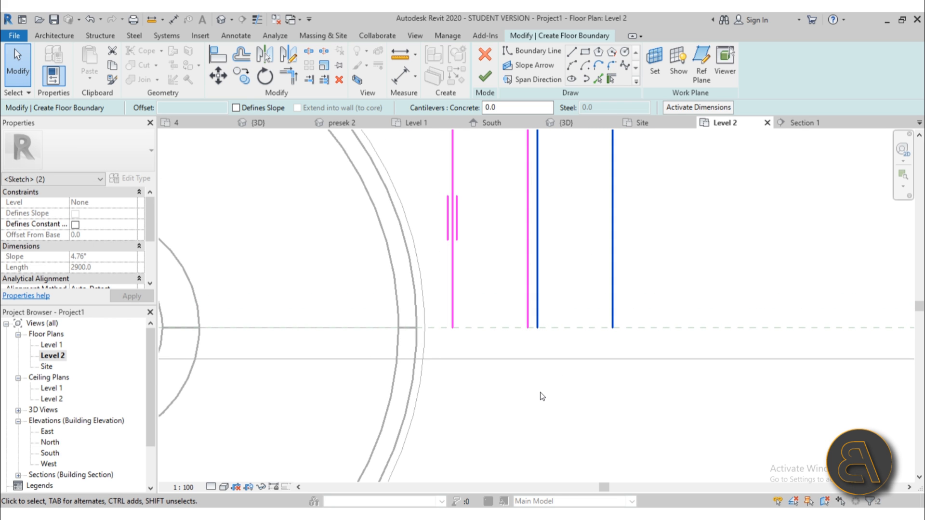
key("Escape")
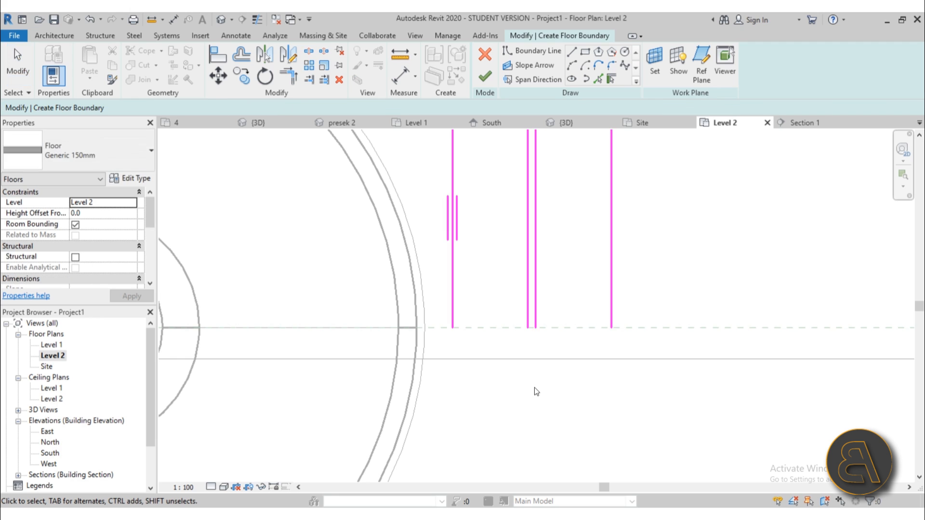
scroll(534, 387, "down", 2)
middle_click_drag(542, 395, 545, 388)
scroll(541, 343, "up", 2)
scroll(547, 361, "down", 3)
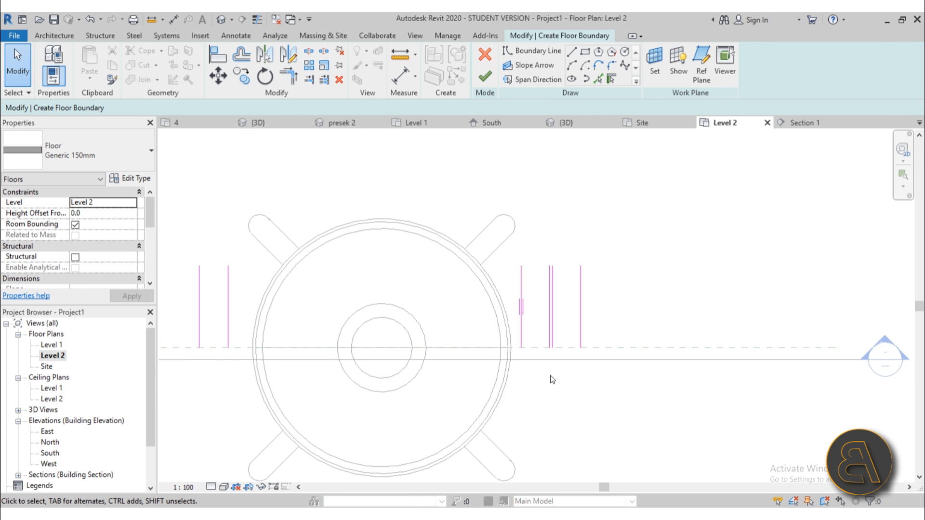
scroll(549, 330, "up", 3)
Select two right-hand lines and drag them slightly to the left.
left_click(568, 339)
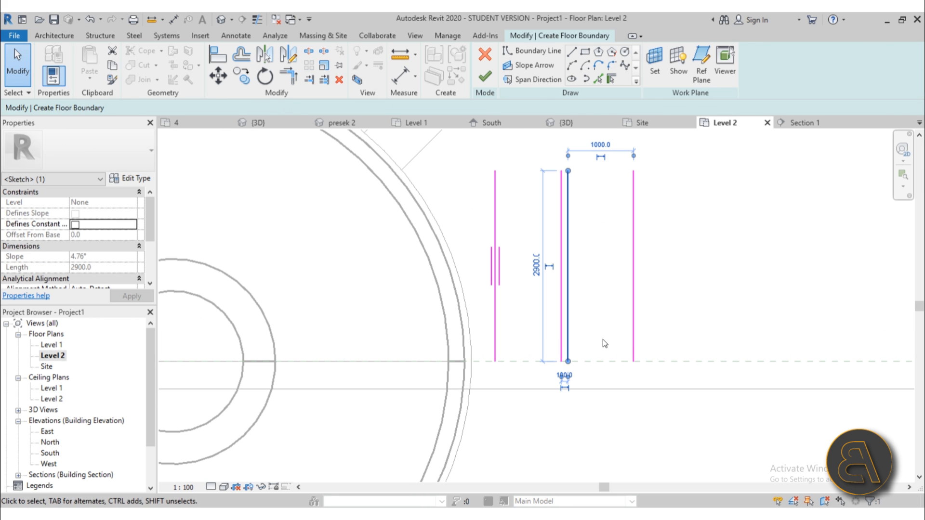
left_click(633, 341, "ctrl")
left_click_drag(632, 341, 597, 340, "ctrl")
scroll(597, 340, "down", 3)
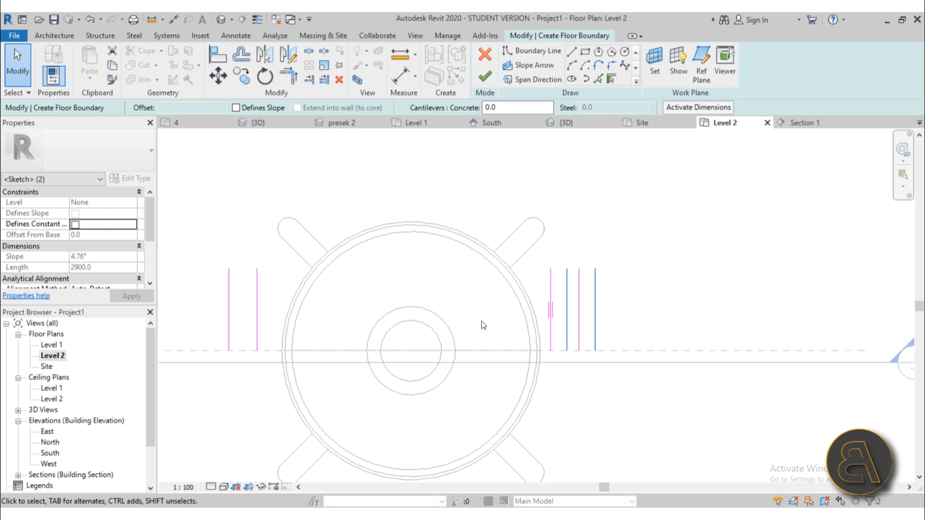
scroll(265, 332, "up", 1)
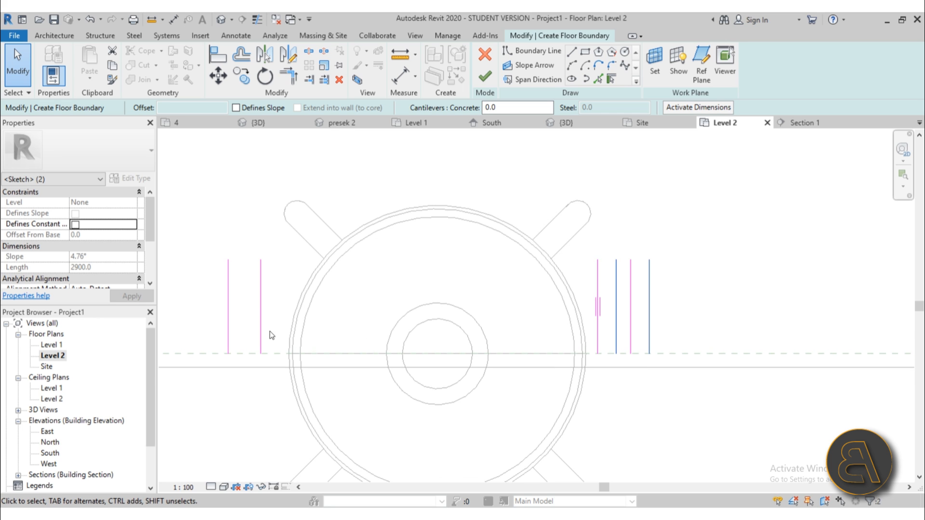
scroll(270, 336, "up", 2)
Move the left pair of vertical lines 250 toward the circle.
left_click_drag(278, 340, 202, 322)
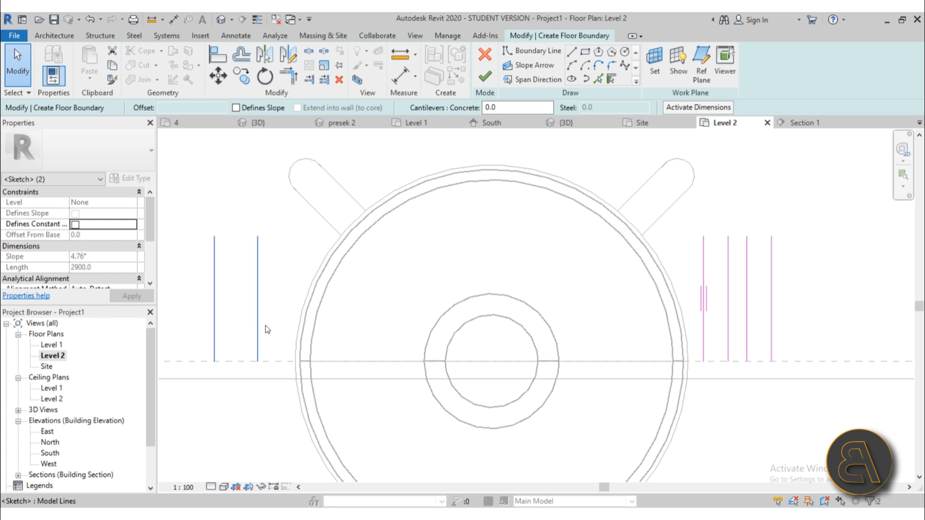
left_click(218, 76)
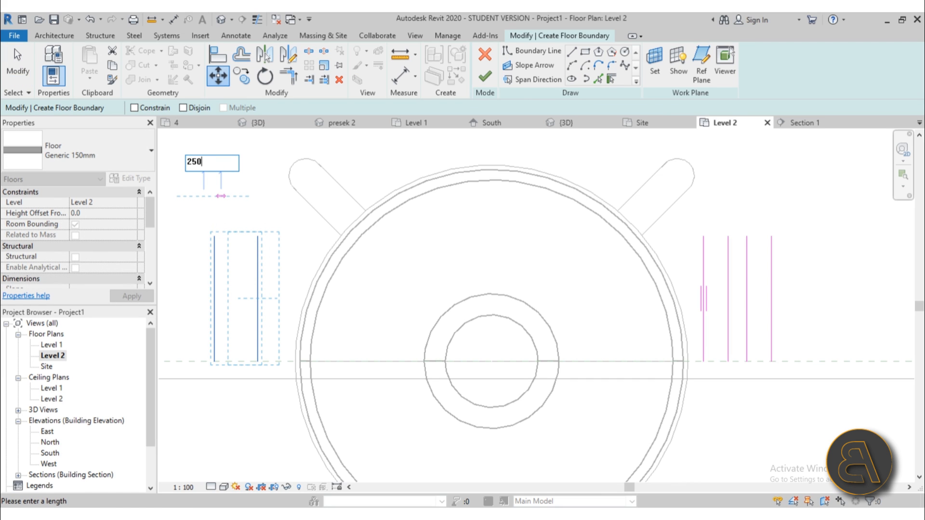
key("Return")
scroll(414, 314, "down", 1)
left_click(422, 314)
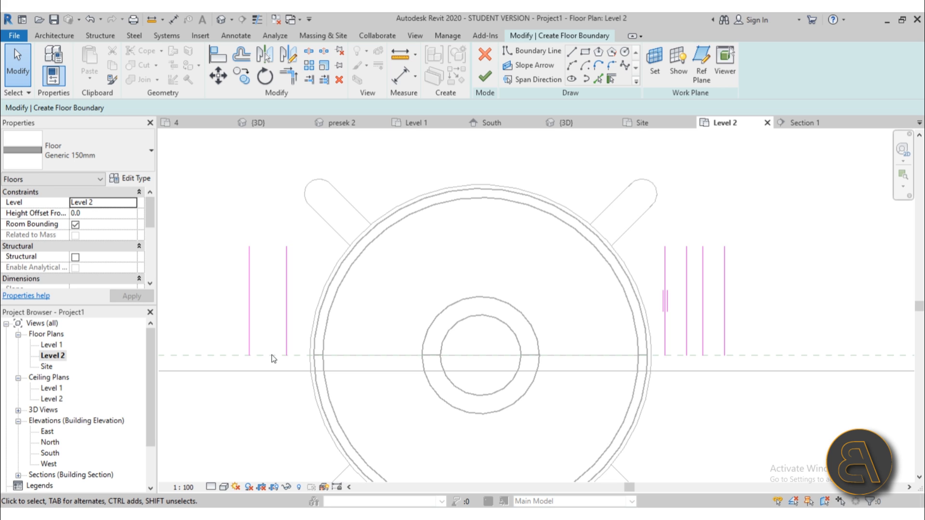
Draw a start-end-radius boundary arc over the sphere, then delete the unwanted arc.
left_click(571, 65)
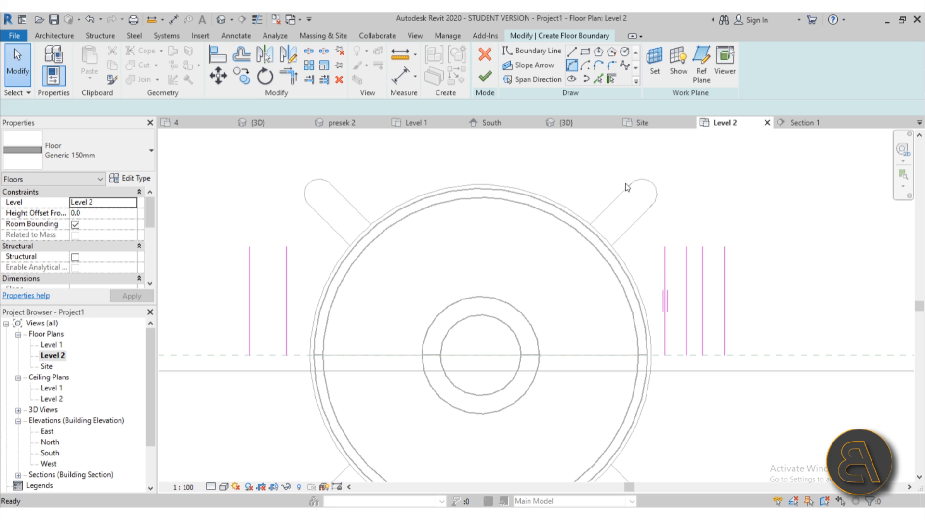
left_click(703, 355)
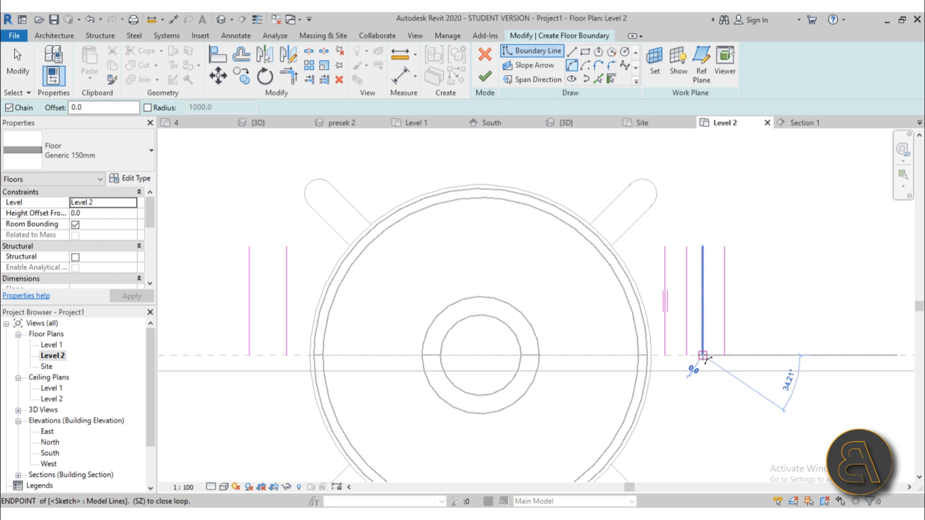
left_click(287, 355)
left_click(334, 224)
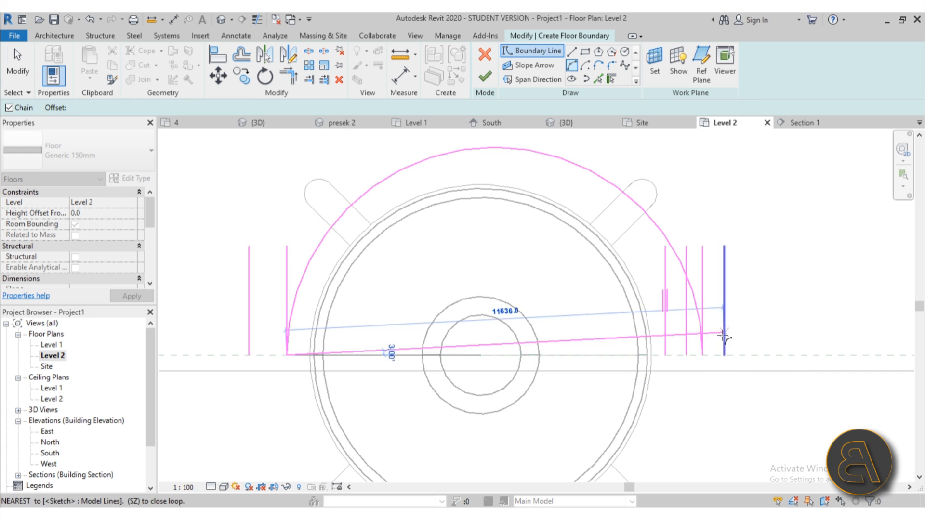
key("Escape")
key("Escape")
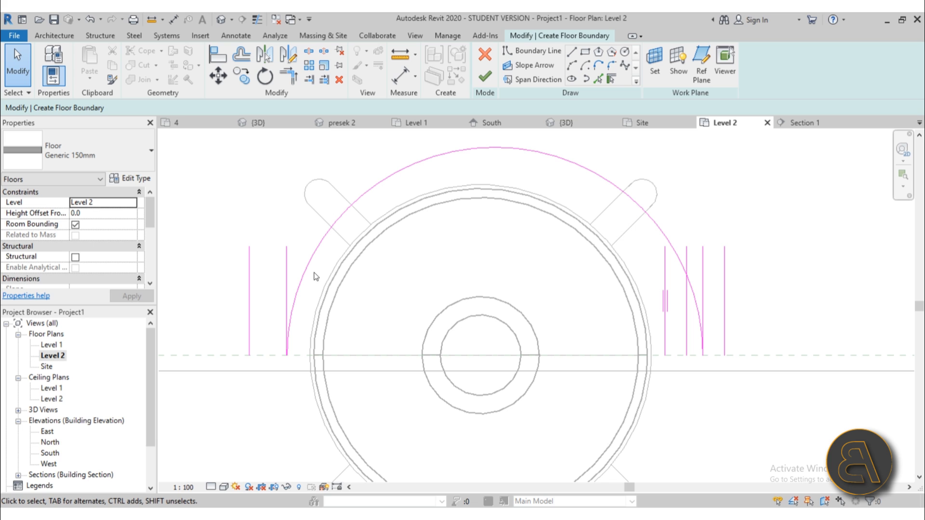
left_click(309, 276)
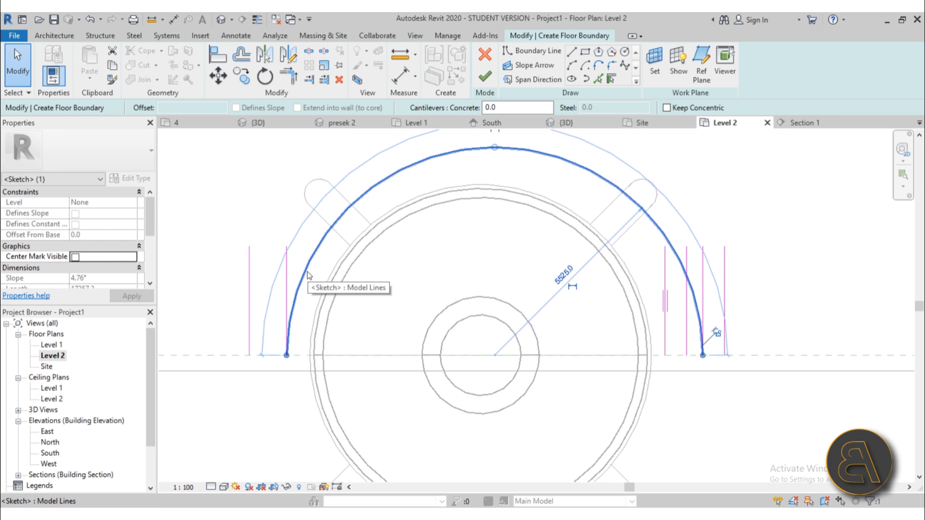
key("Delete")
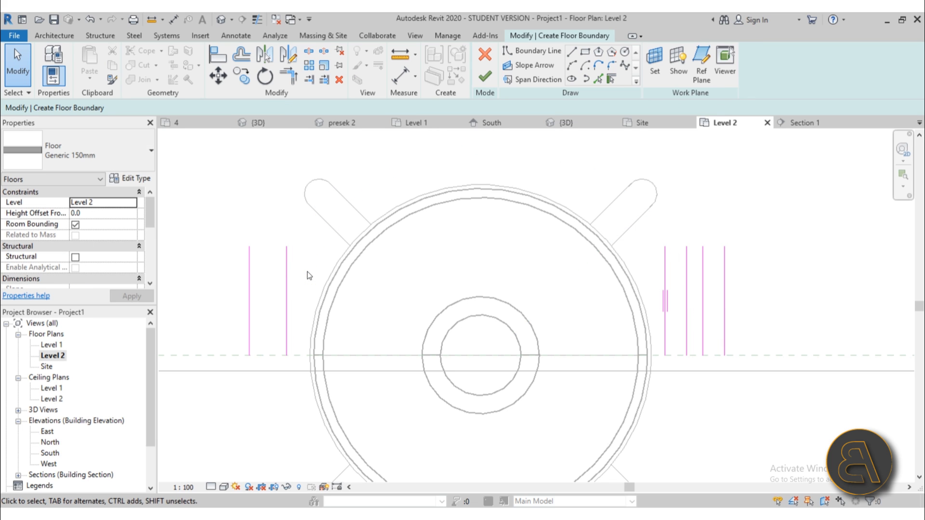
Draw the outer and inner boundary arcs over the sphere between the vertical line bases.
left_click(572, 66)
left_click(702, 355)
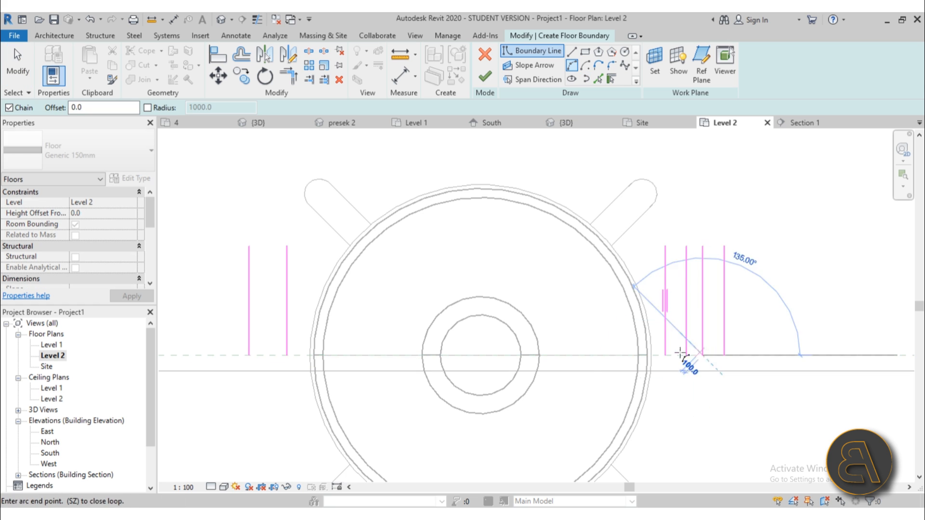
left_click(249, 355)
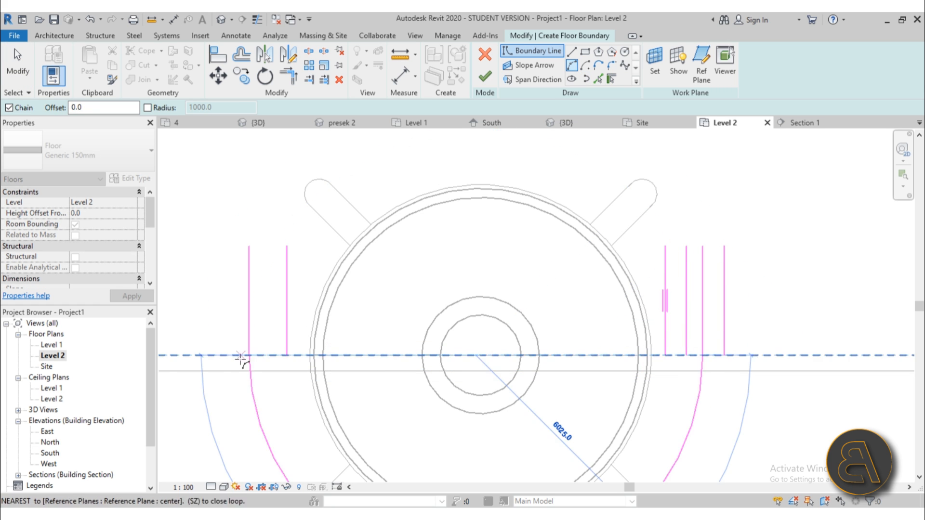
left_click(346, 189)
left_click(665, 356)
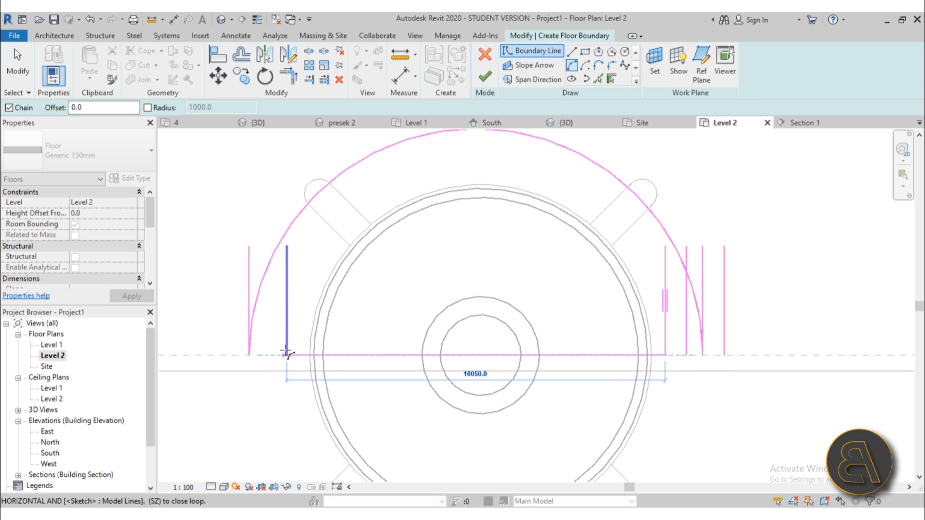
left_click(287, 356)
left_click(331, 235)
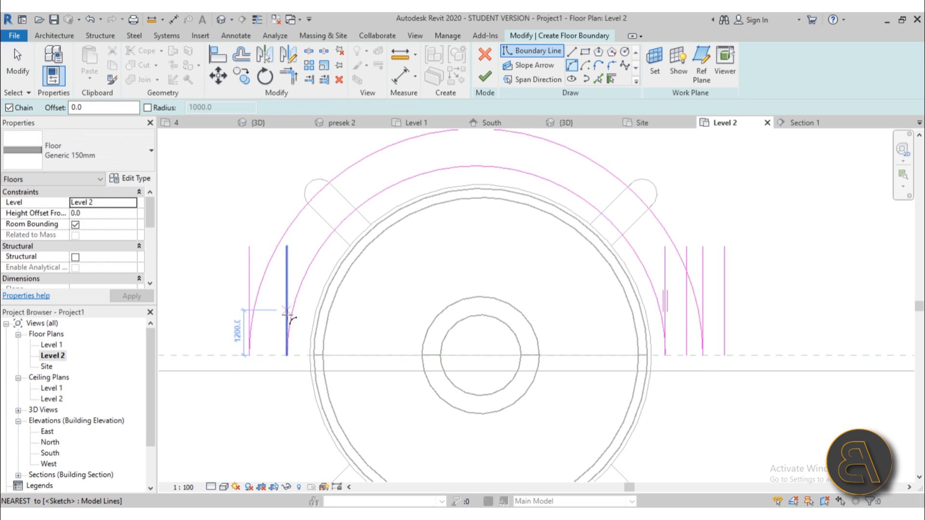
left_click(686, 356)
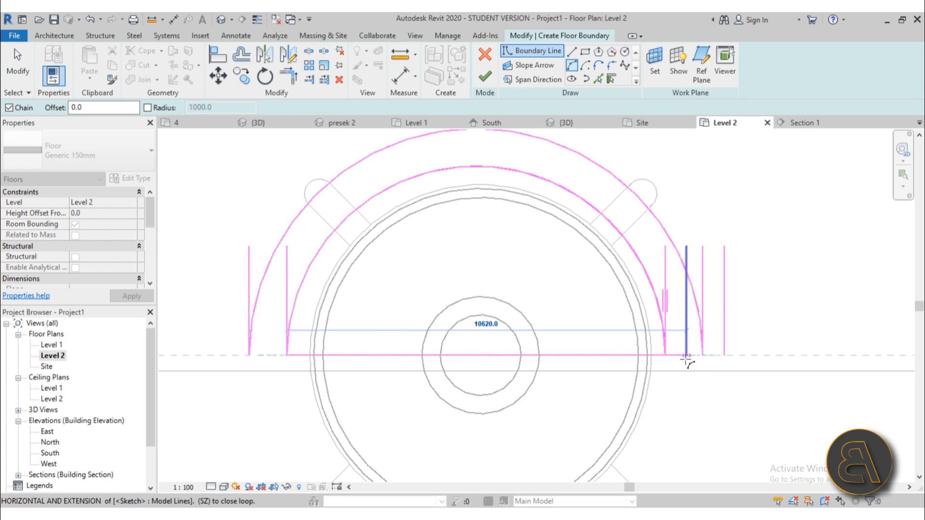
scroll(430, 393, "down", 2)
middle_click_drag(431, 393, 415, 328)
Draw a lower arc joining the outer arc's ends to close the outer circle.
key("Escape")
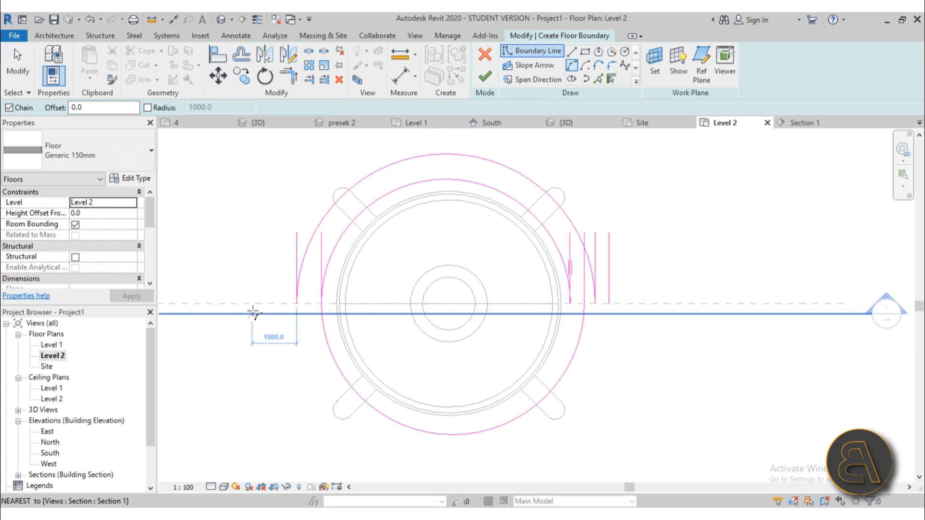
left_click(297, 304)
left_click(609, 304)
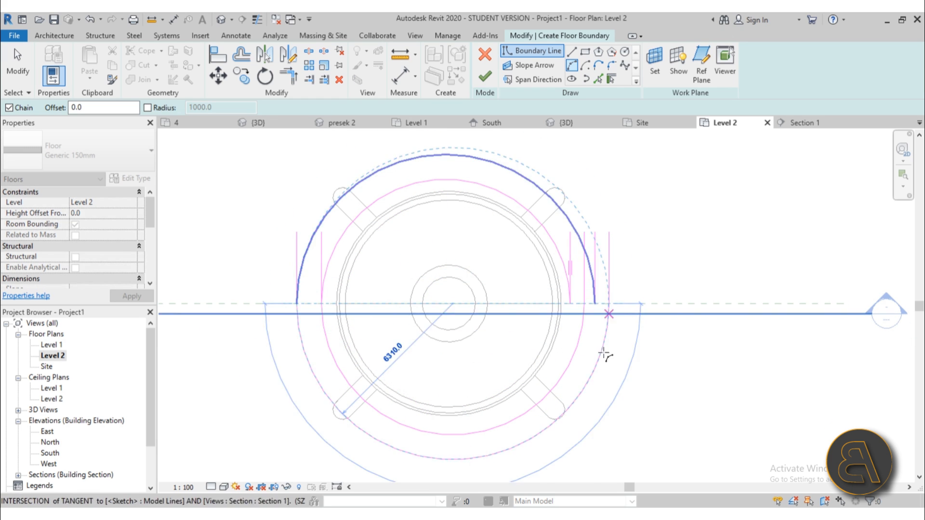
left_click(579, 424)
key("Escape")
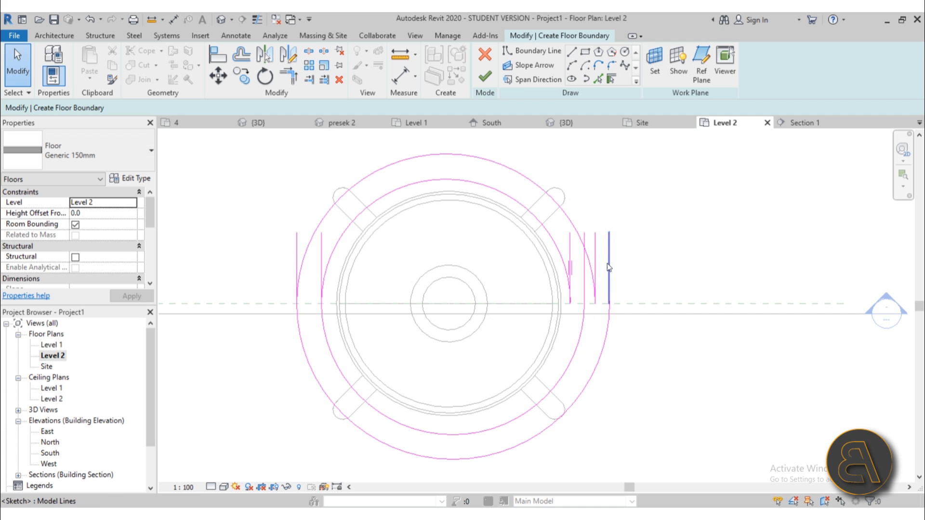
Stretch the right vertical boundary line's end down to the arc endpoint.
scroll(609, 251, "up", 4)
left_click(558, 261)
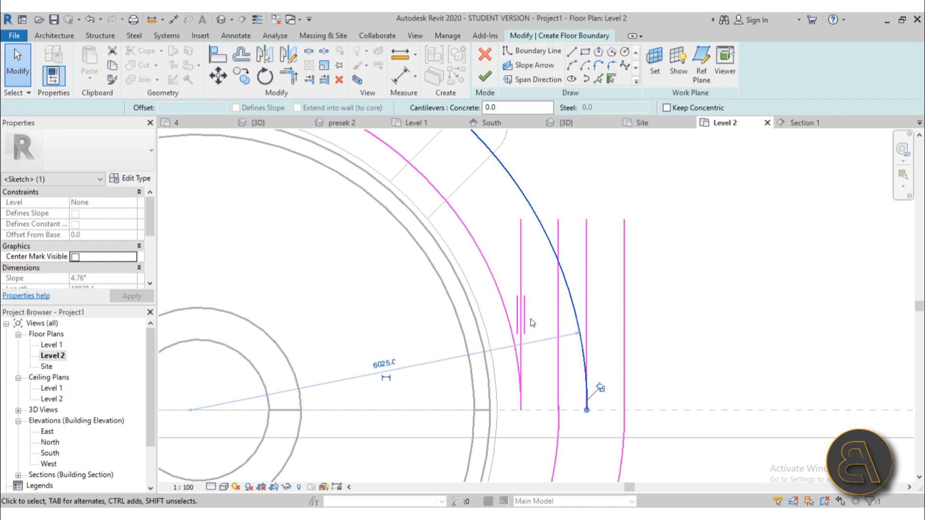
left_click(531, 318)
left_click(557, 347)
mouse_move(558, 219)
left_mouse_down()
mouse_move(571, 225)
mouse_move(644, 438)
mouse_move(624, 410)
mouse_move(578, 421)
mouse_move(577, 408)
left_mouse_up()
key("Escape")
Delete the short horizontal boundary line and pull the left arc's end below the reference line.
scroll(607, 411, "up", 3)
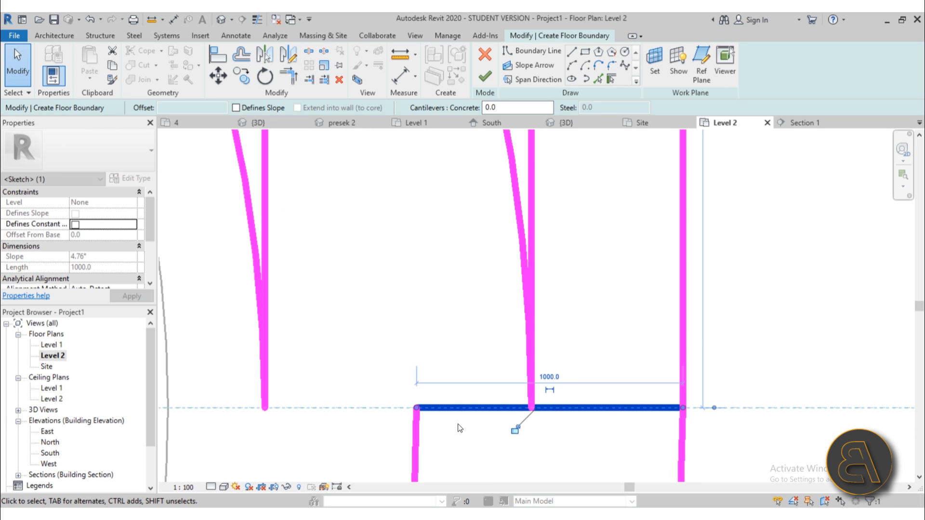
key("Delete")
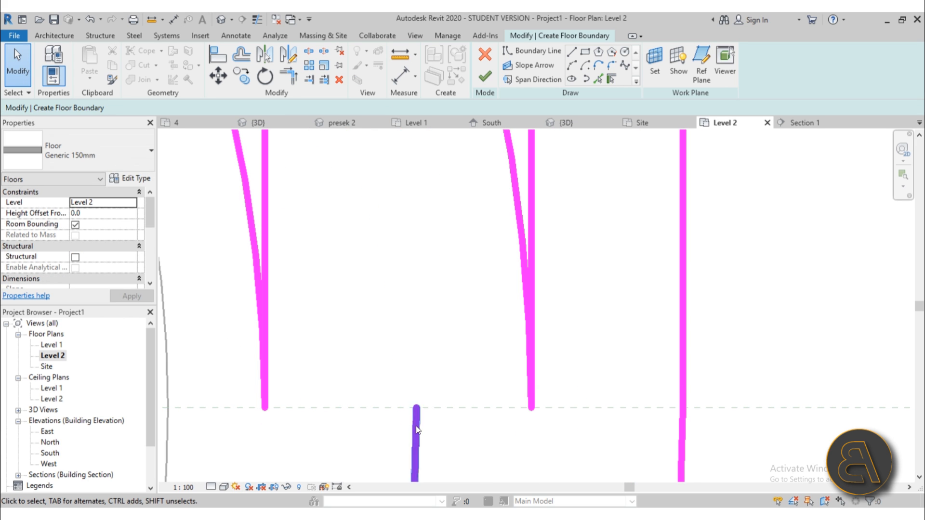
left_click(415, 434)
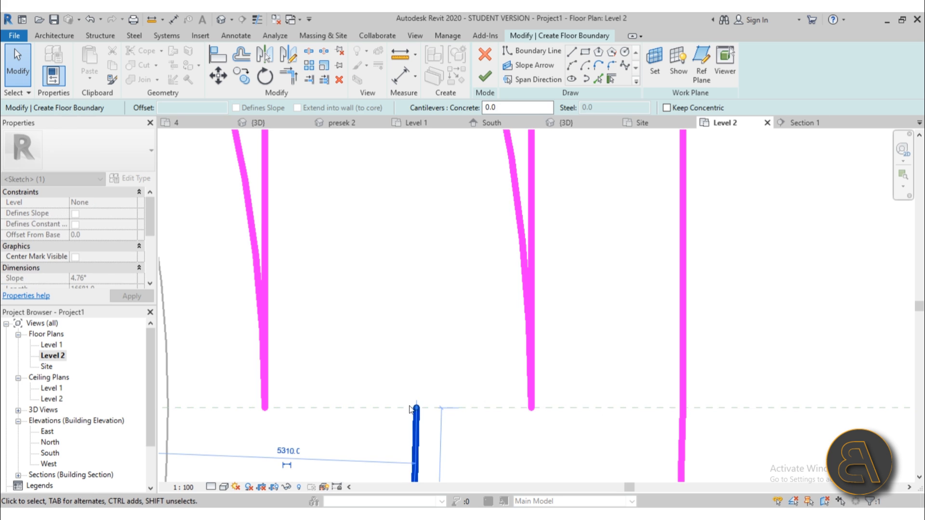
scroll(415, 410, "down", 3)
mouse_move(413, 357)
left_mouse_down()
mouse_move(409, 427)
mouse_move(410, 413)
left_mouse_up()
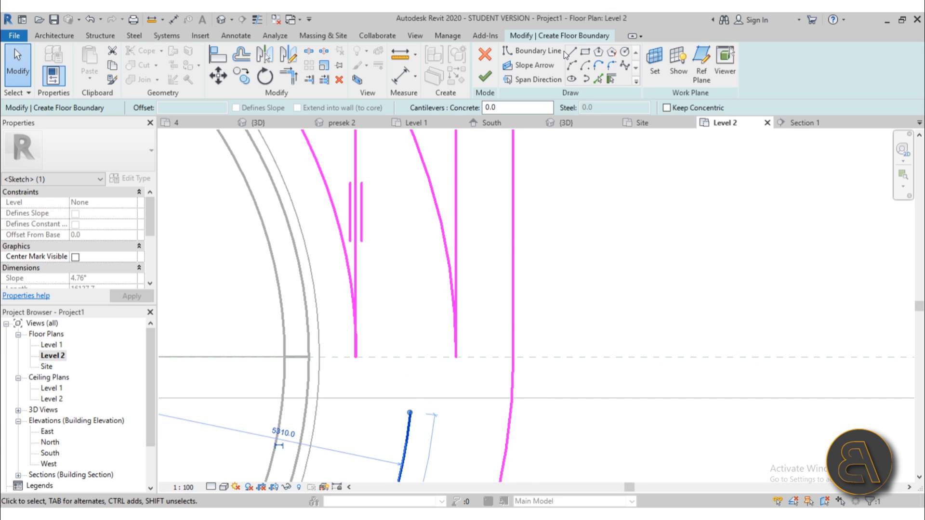
Add a short line from the arc's lower end to the outer arc and trim the arc's upper part.
left_click(572, 52)
left_click(410, 413)
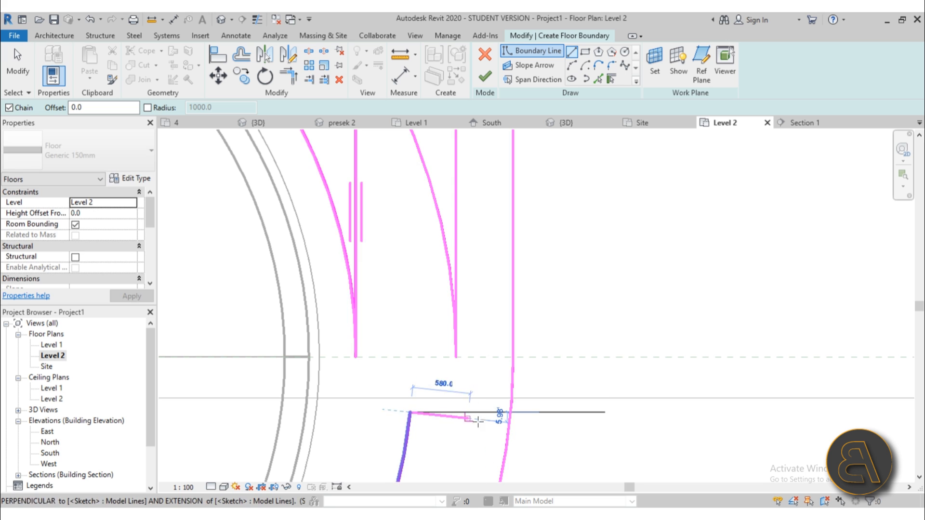
left_click(510, 423)
key("Escape")
key("Escape")
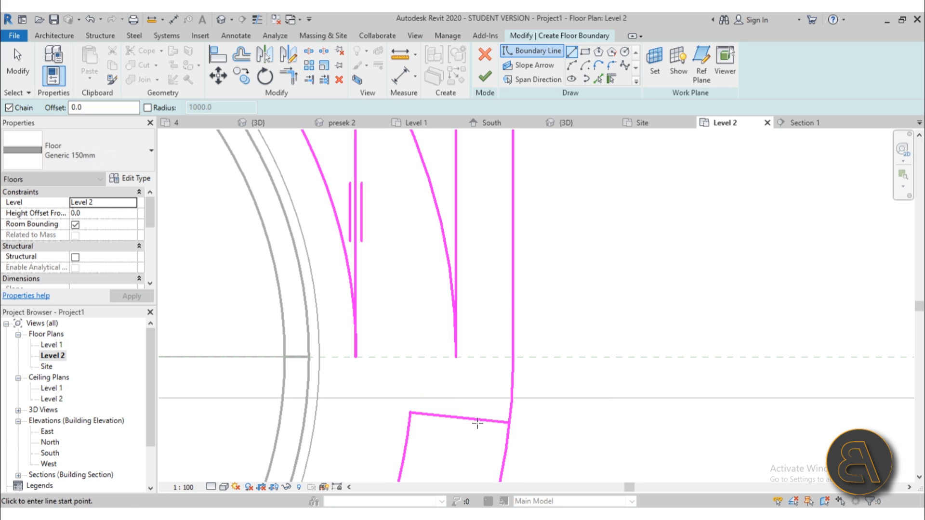
middle_click_drag(474, 404, 419, 324)
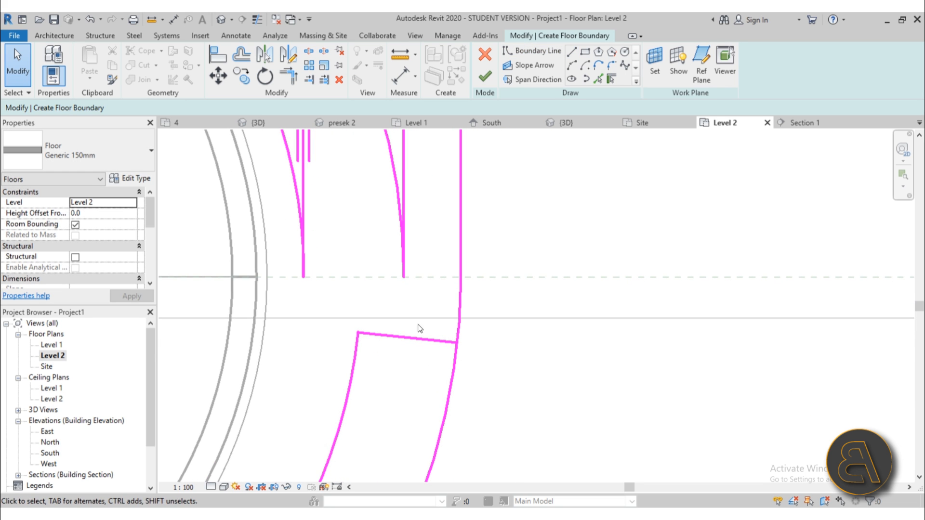
left_click(444, 342)
left_click(453, 360)
scroll(418, 287, "down", 4)
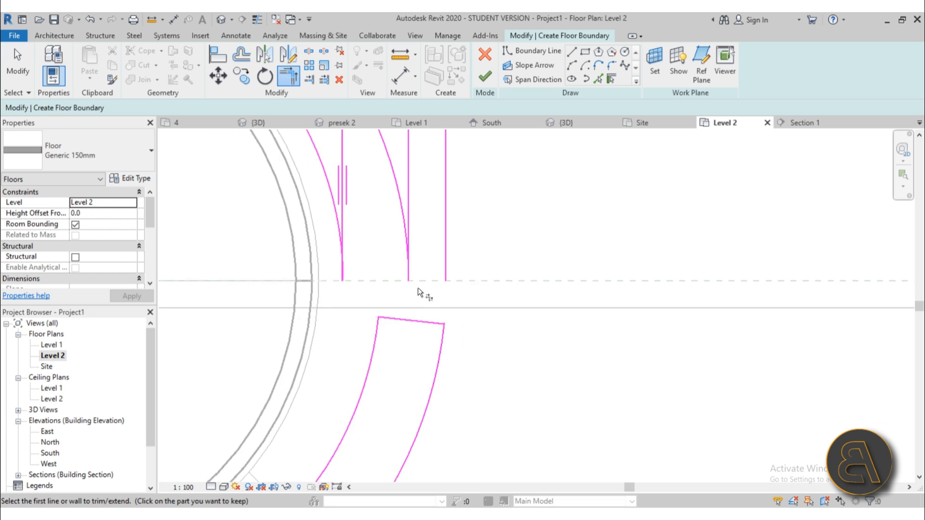
middle_click_drag(418, 287, 433, 422)
key("Escape")
key("Escape")
Replace the three vertical boundary lines with a closing line between the outer and inner arc ends.
mouse_move(475, 277)
left_mouse_down()
mouse_move(419, 212)
mouse_move(363, 280)
left_mouse_up()
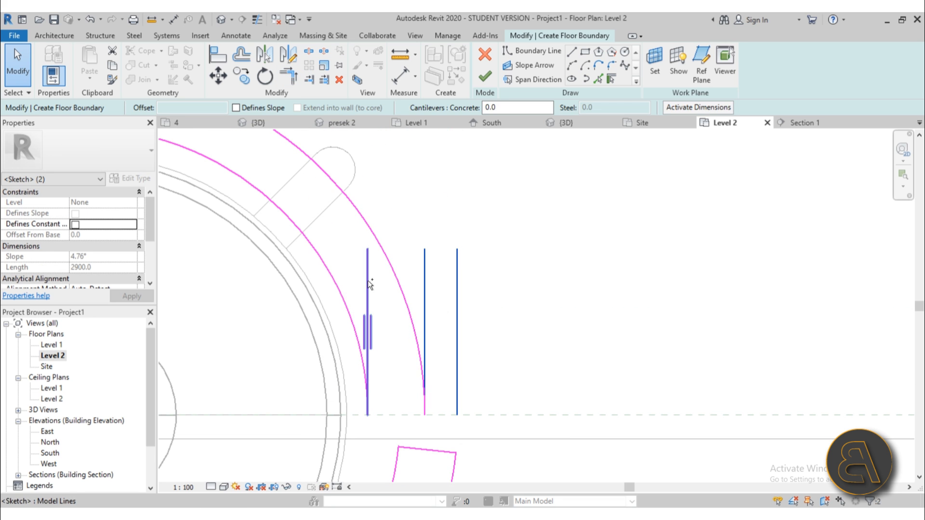
key("Delete")
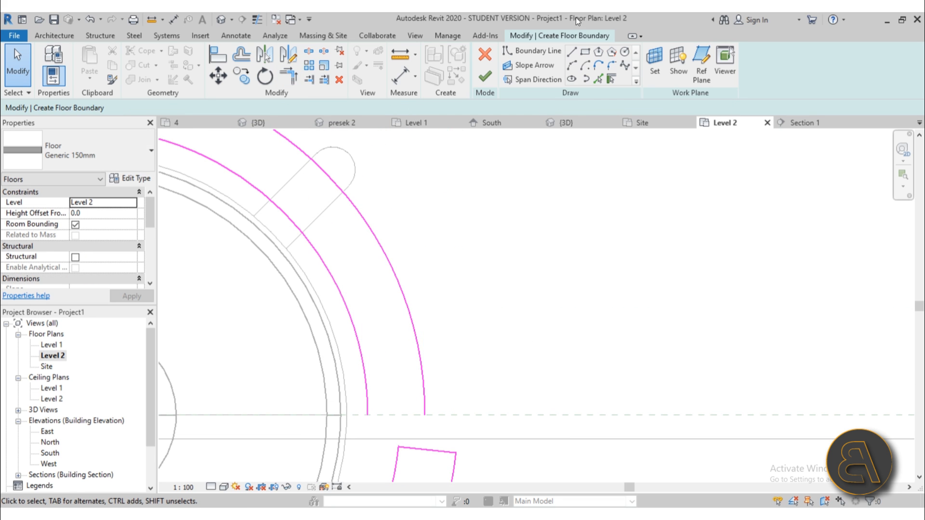
left_click(571, 51)
left_click(425, 416)
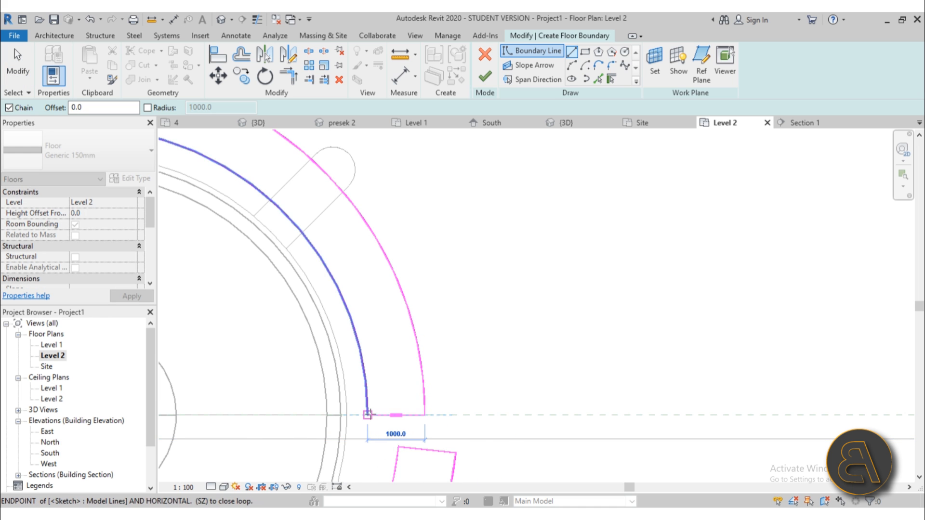
left_click(368, 415)
scroll(531, 346, "down", 3)
key("Escape")
Delete the two leftover vertical boundary lines on the left.
middle_click_drag(196, 353, 394, 326)
scroll(347, 272, "up", 2)
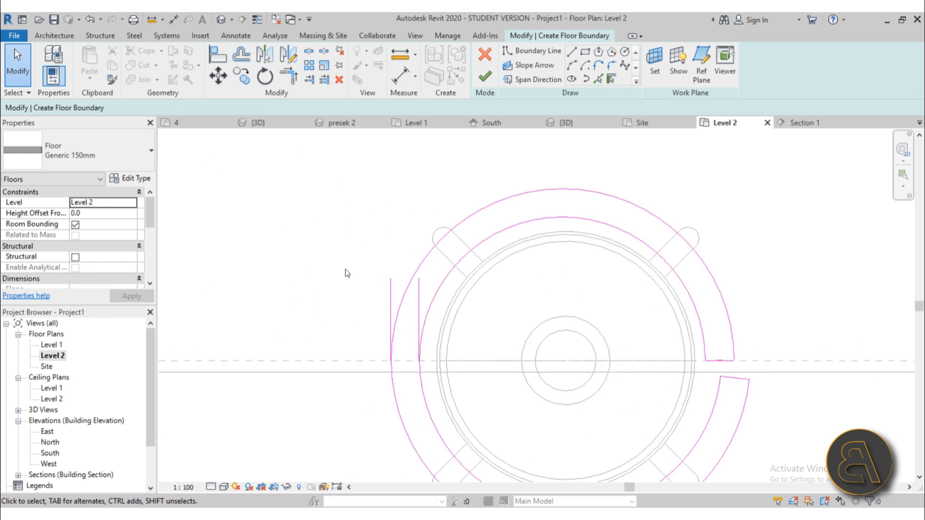
left_click_drag(339, 255, 477, 405)
key("Delete")
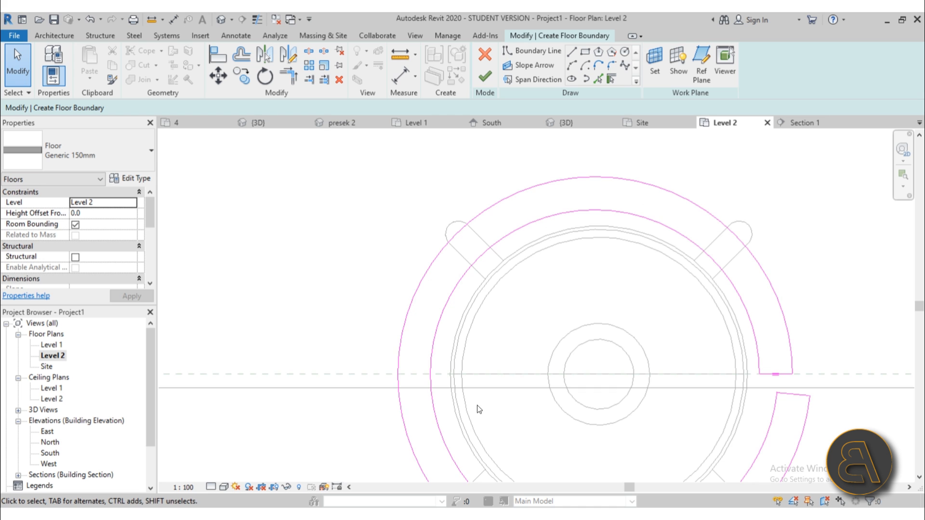
scroll(405, 322, "down", 2)
Nudge the lower closing line up and pull the adjacent boundary line's right end upward.
middle_click_drag(441, 326, 400, 291)
scroll(548, 326, "up", 3)
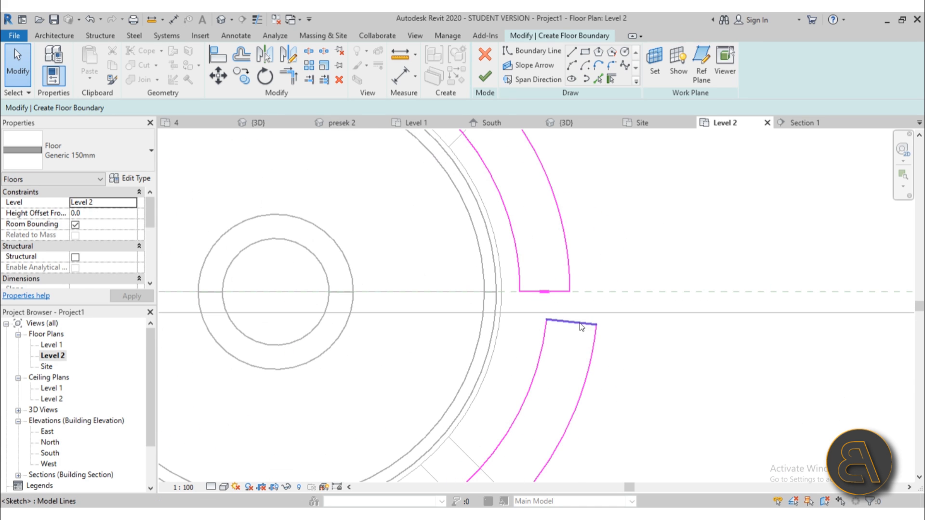
left_click(576, 302)
scroll(582, 291, "up", 3)
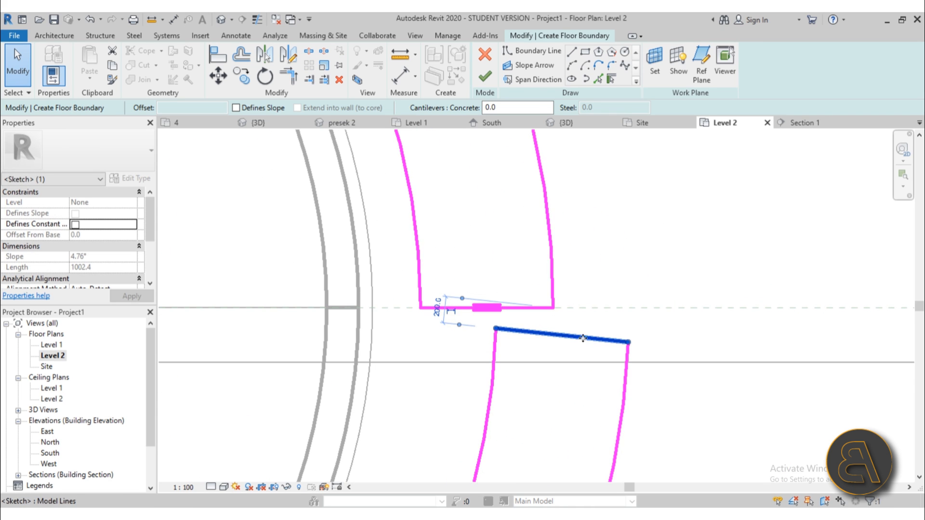
left_click_drag(588, 340, 590, 322)
scroll(594, 303, "up", 2)
left_click(634, 347)
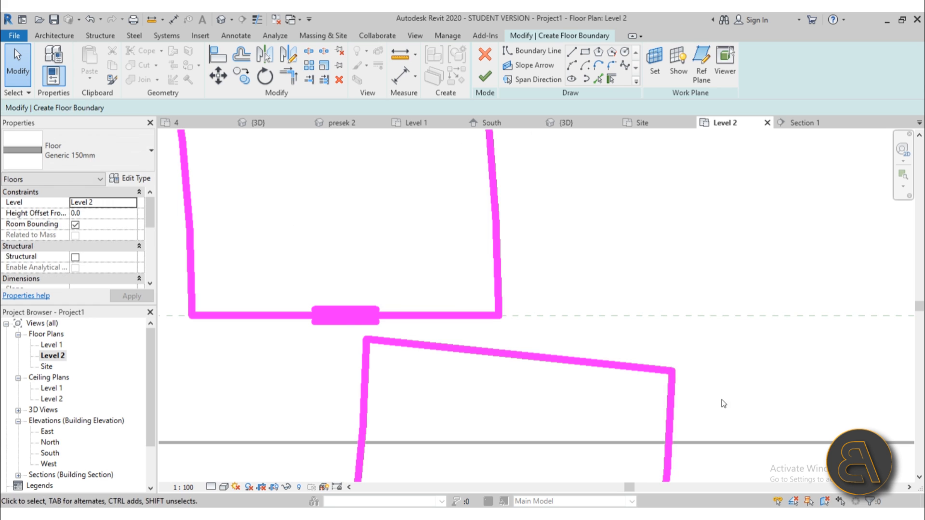
left_click_drag(670, 372, 672, 343)
left_click(646, 374)
Trim the top and vertical boundary lines to a clean corner with TR.
key("t")
key("r")
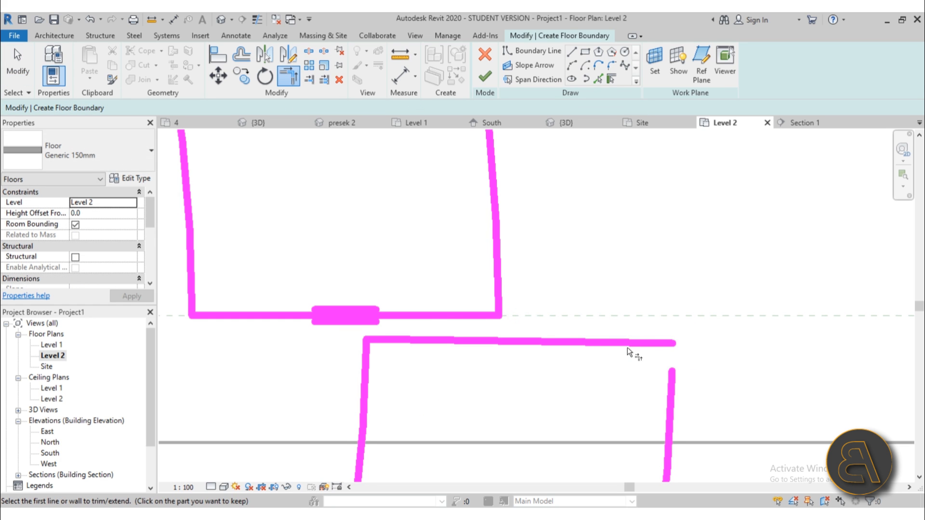
left_click(627, 344)
left_click(669, 380)
key("Escape")
scroll(589, 320, "down", 6)
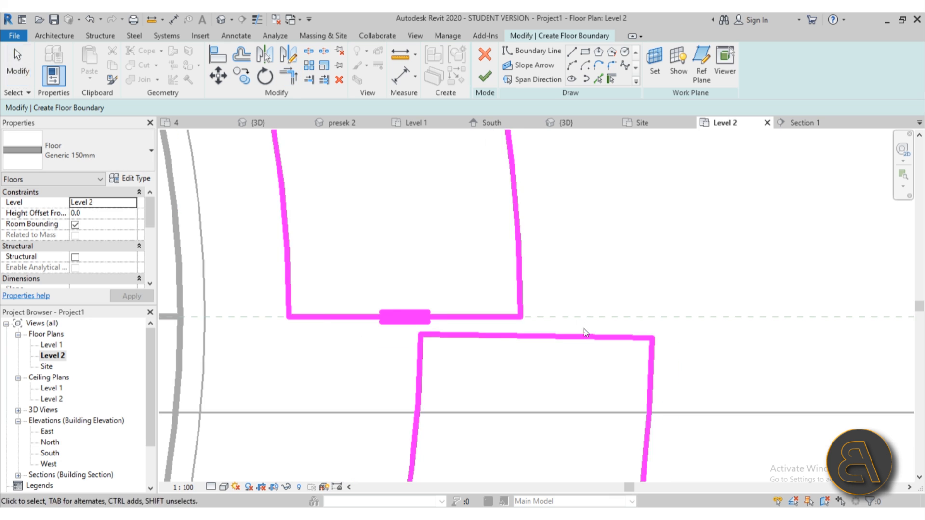
middle_click_drag(557, 377, 624, 308)
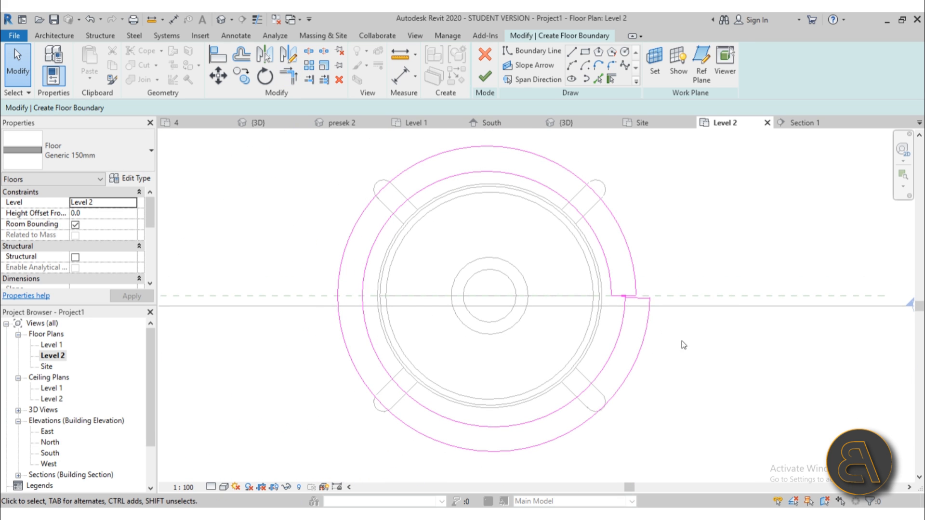
Finish the floor sketch and select the ring floor in the 3D view.
left_click(486, 76)
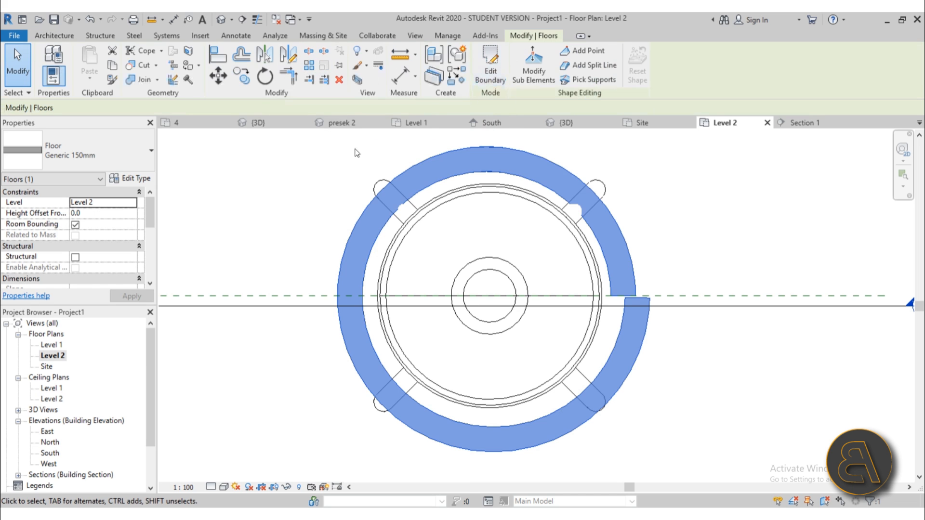
left_click(225, 18)
left_click(518, 323)
middle_click_drag(518, 323, 530, 382, "shift")
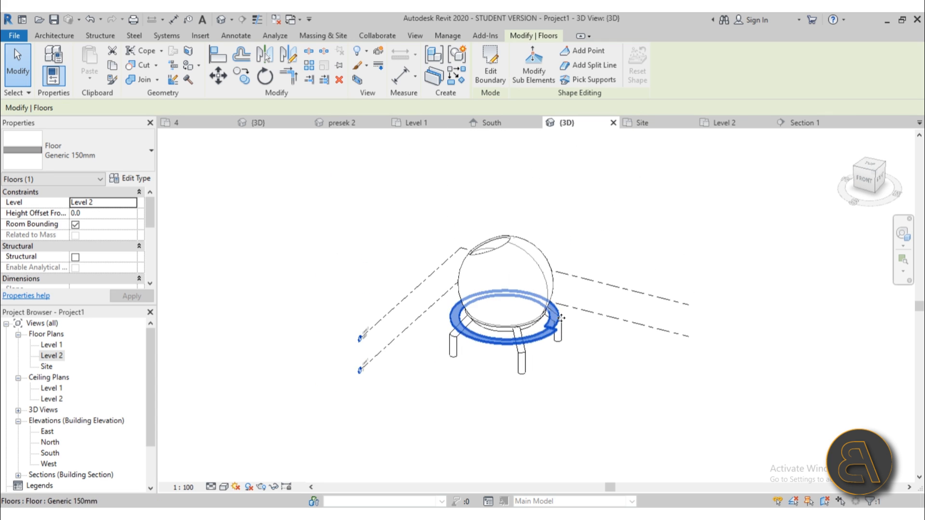
Raise the gap's shape points and edges to elevations 2000, 4000 and 2000.
left_click(534, 72)
scroll(533, 326, "up", 5)
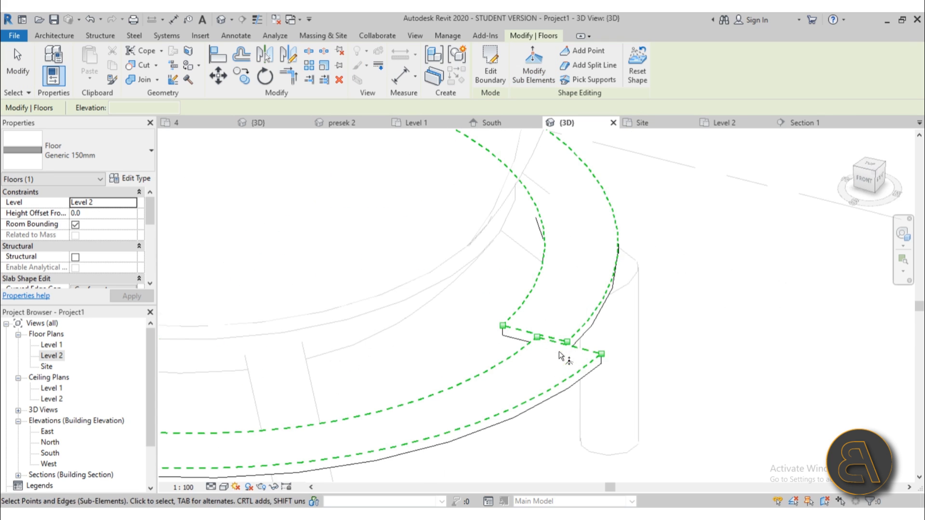
left_click(567, 341)
left_click(580, 343)
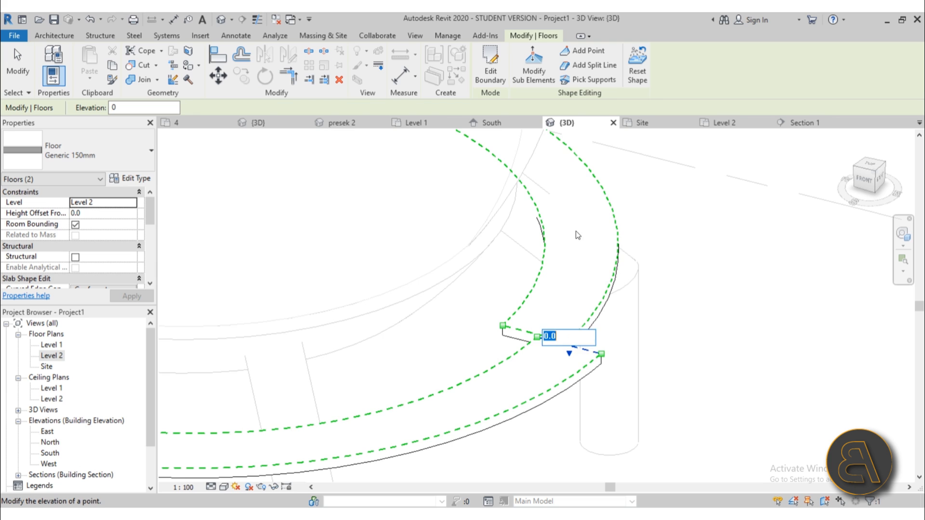
scroll(576, 230, "down", 5)
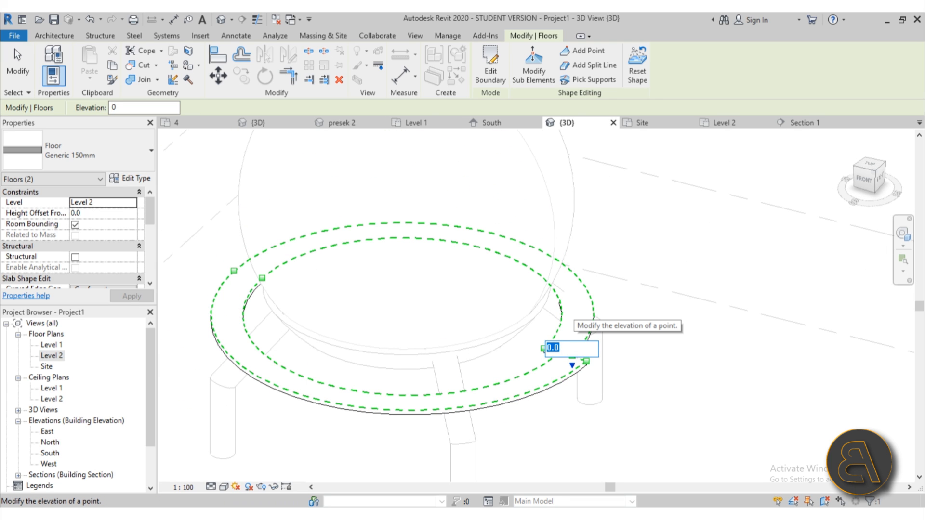
type("2000")
key("Return")
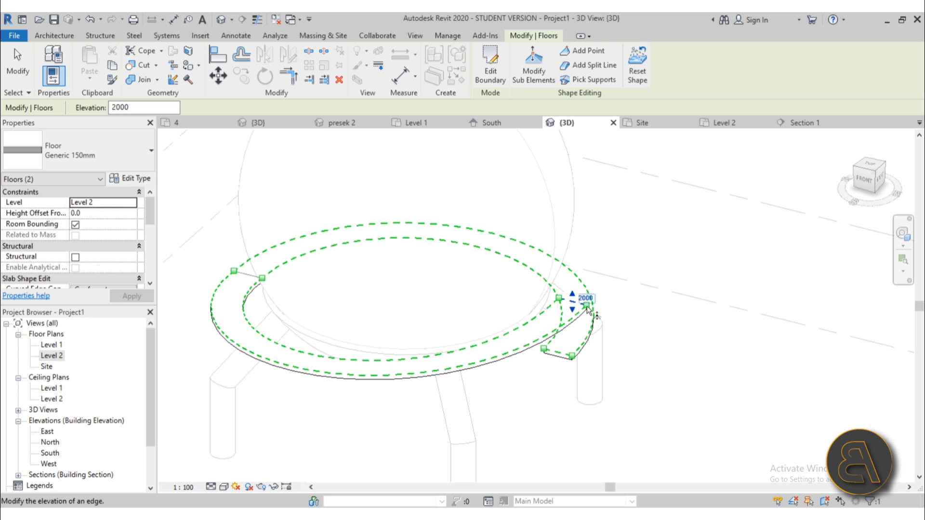
type("400")
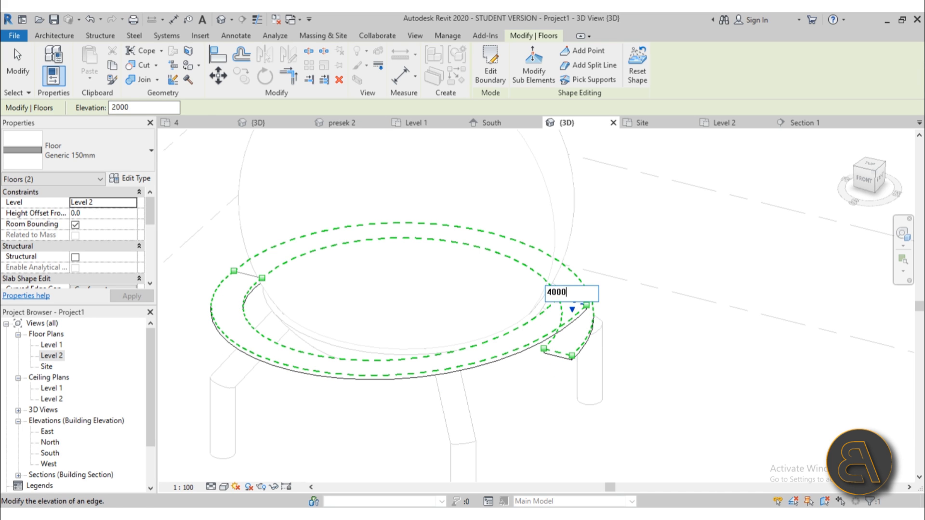
key("Return")
left_click(264, 276)
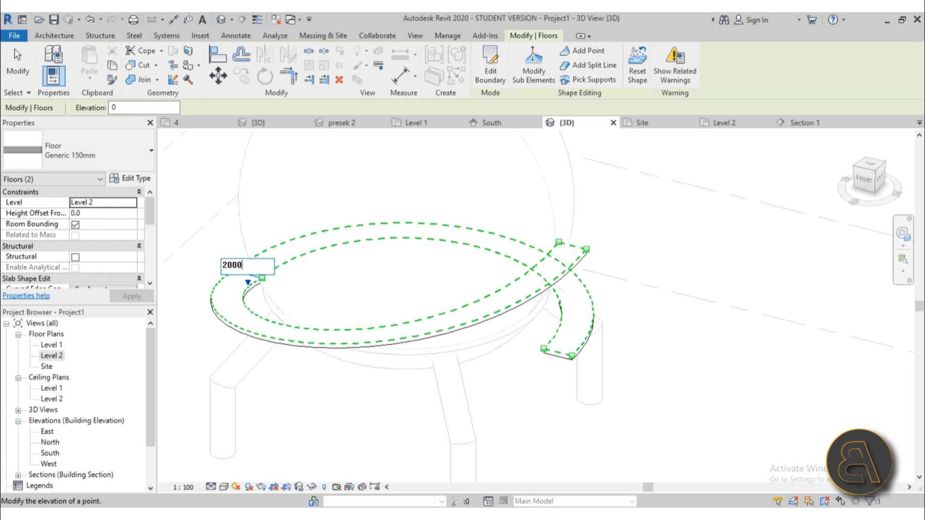
key("Return")
middle_click_drag(332, 269, 399, 216, "shift")
Exit shape editing and orbit the 3D view to inspect the spiral ramp around the sphere.
left_click(19, 69)
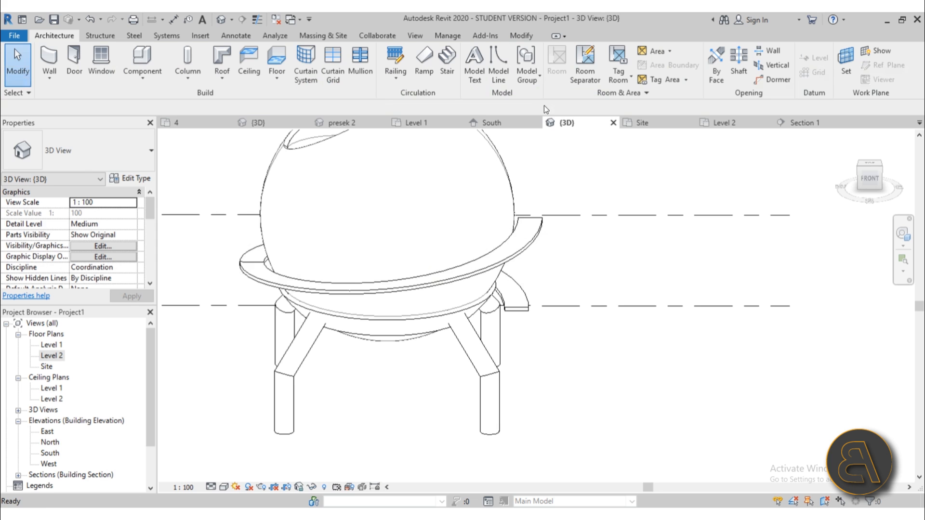
middle_click_drag(534, 262, 407, 387, "shift")
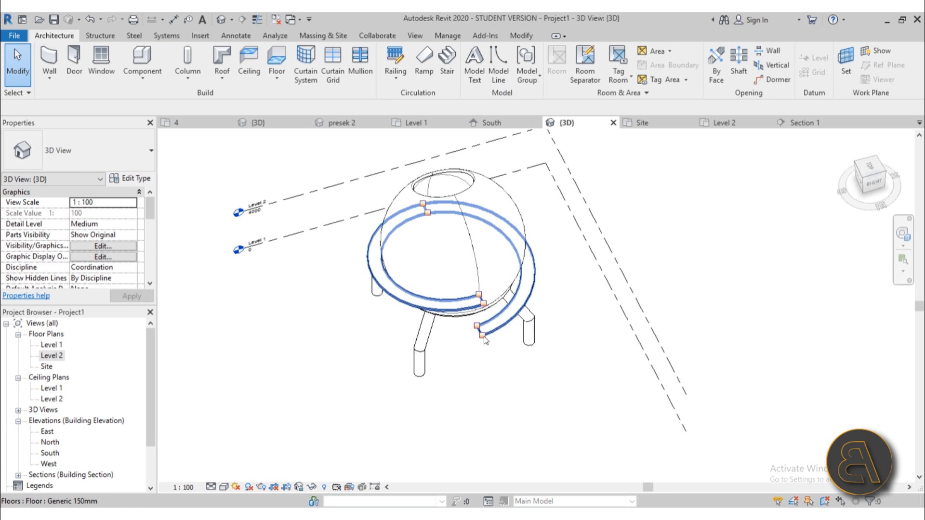
middle_click_drag(475, 216, 551, 152, "shift")
left_click(536, 237)
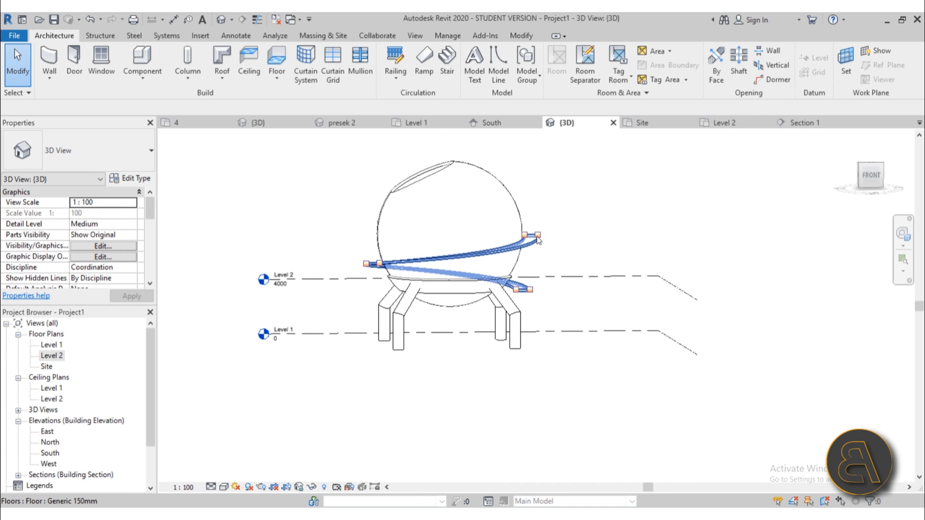
left_click(401, 261)
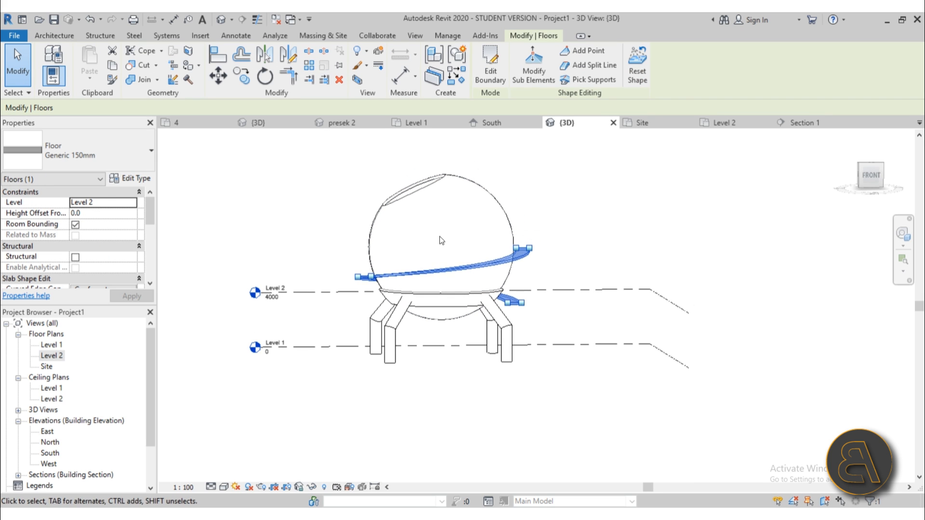
middle_click_drag(444, 248, 477, 177, "shift")
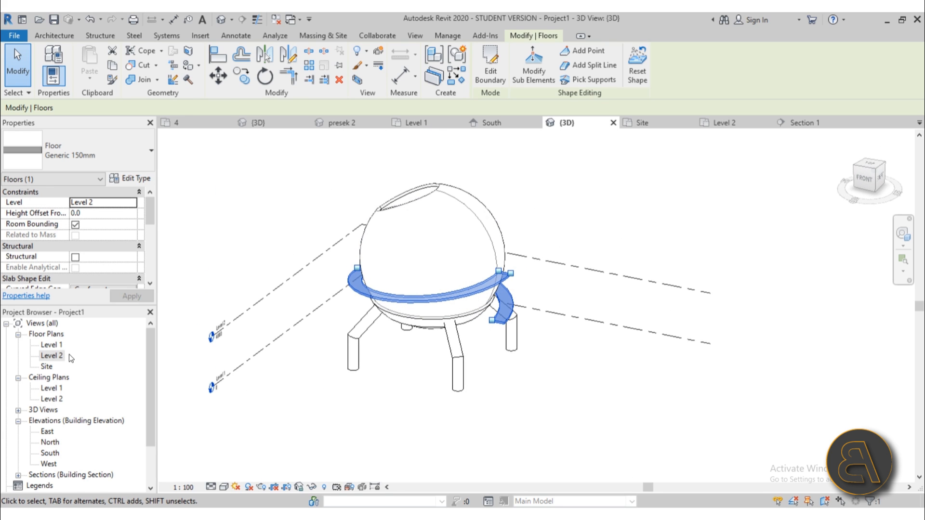
Open the Site plan and paste the ramp floor aligned to the same place.
double_click(51, 354)
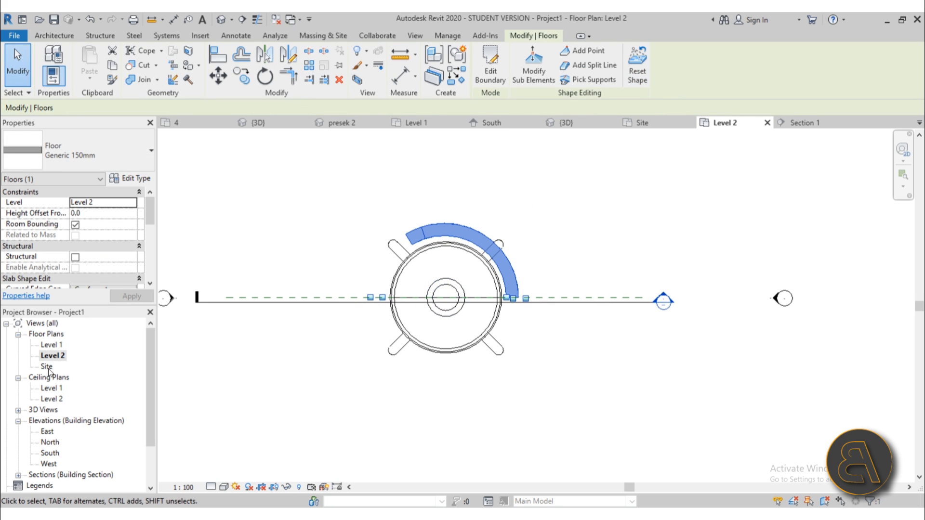
double_click(47, 367)
scroll(498, 288, "down", 3)
middle_click_drag(499, 288, 390, 293)
scroll(376, 297, "up", 2)
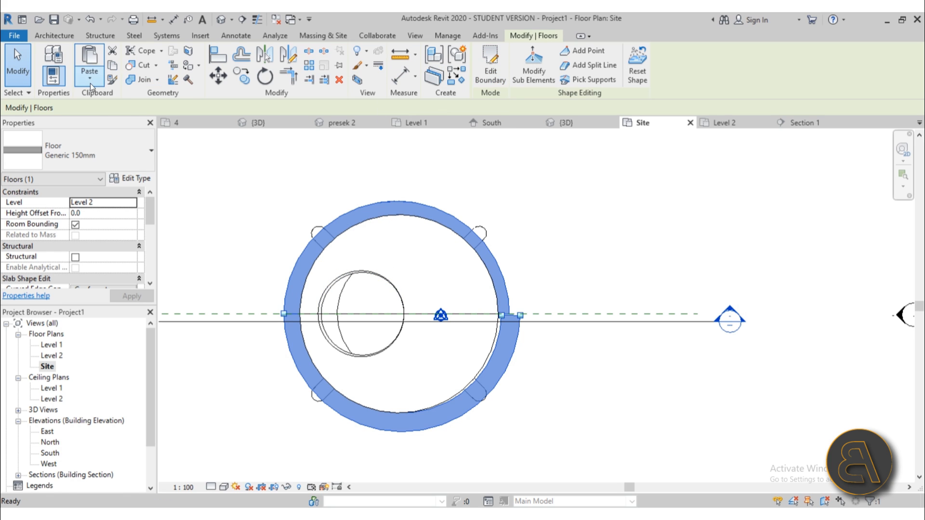
left_click(91, 83)
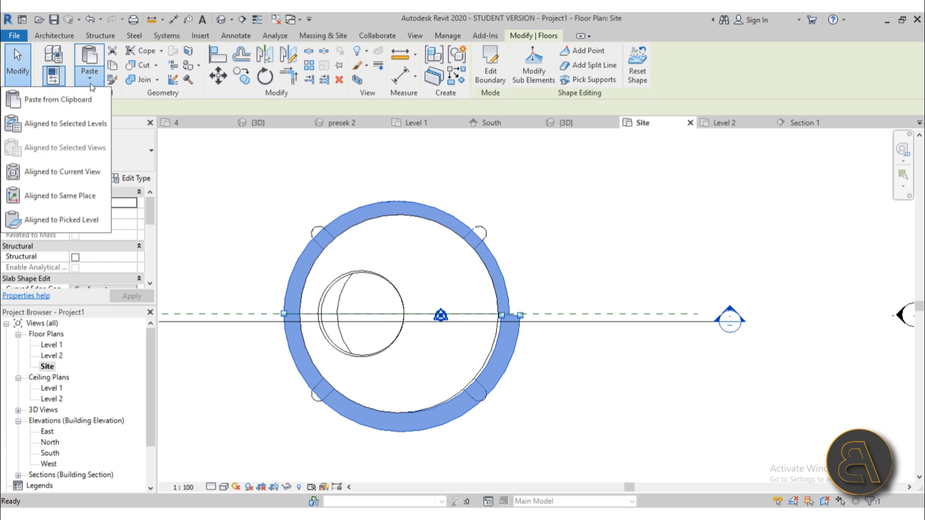
left_click(60, 195)
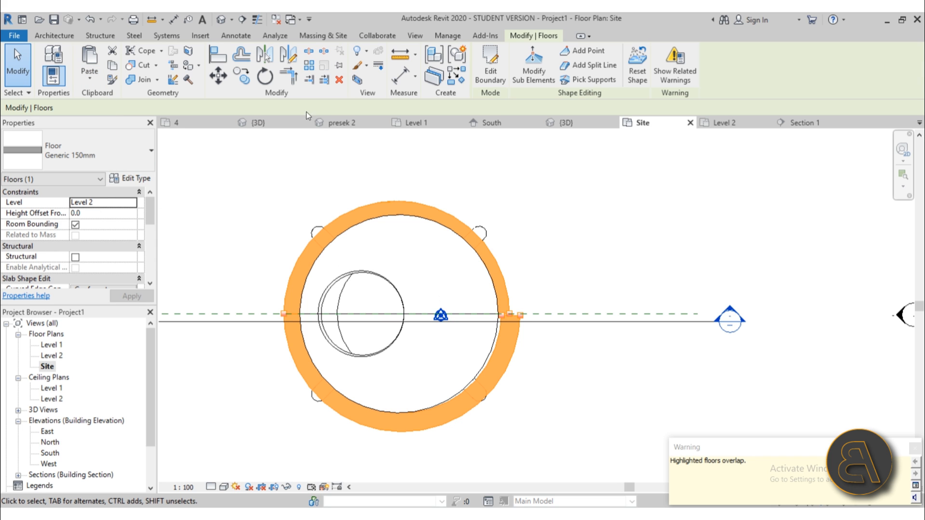
left_click(220, 78)
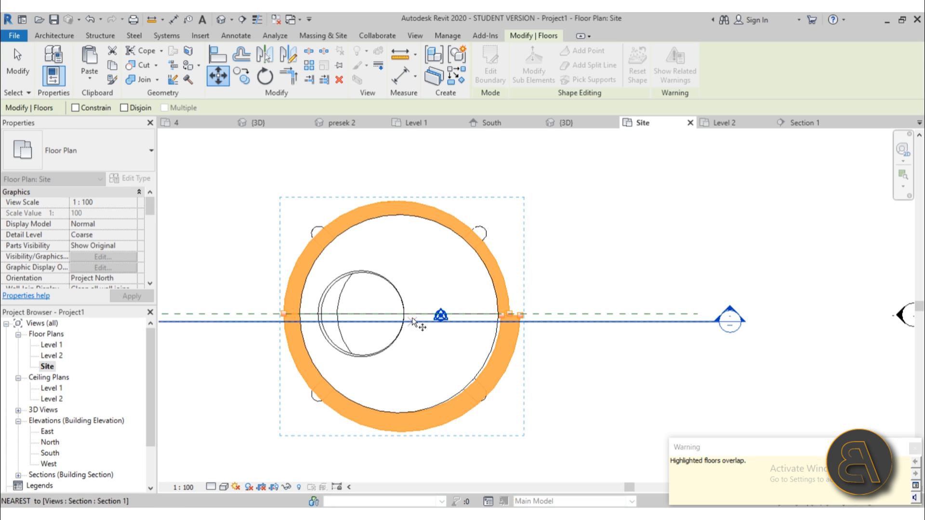
Move the pasted ramp floor 20000 to the right.
scroll(394, 292, "down", 3)
left_click(391, 213)
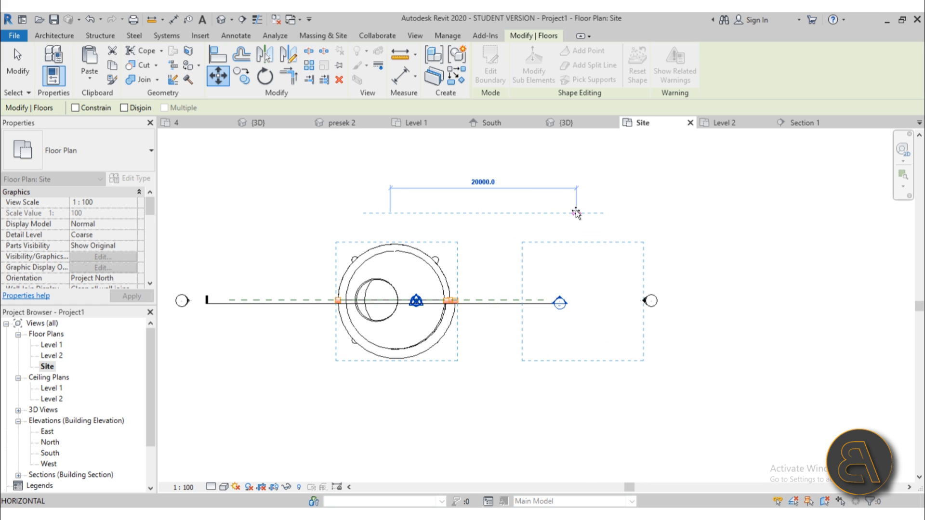
type("20000")
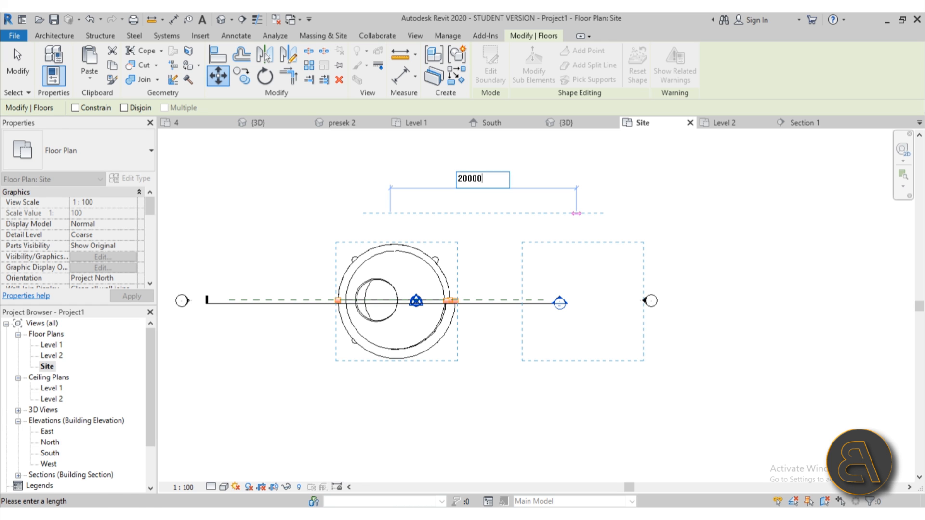
key("Return")
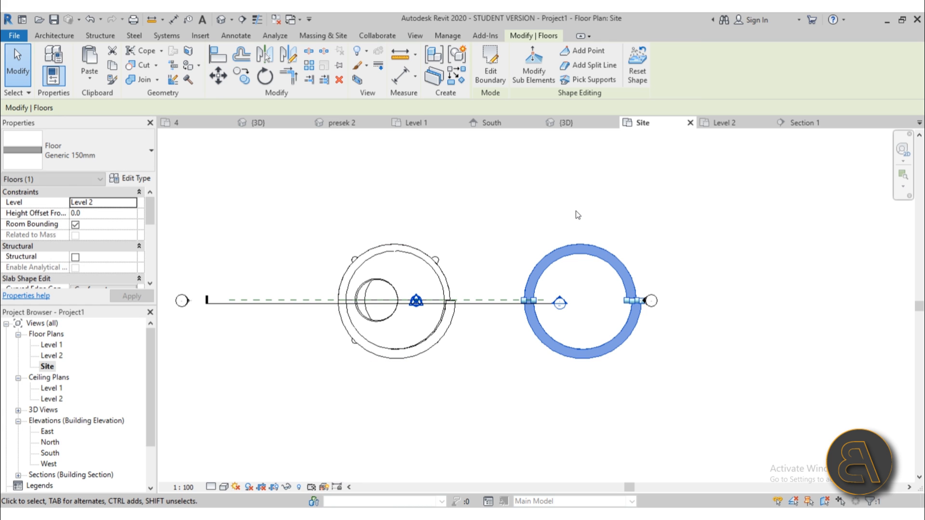
scroll(530, 332, "up", 4)
scroll(524, 325, "down", 2)
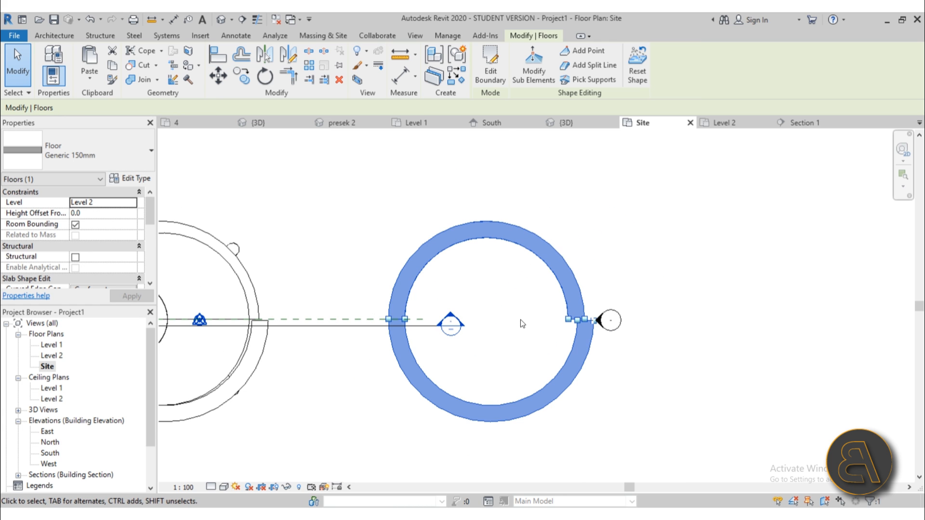
Mirror the duplicate ramp about the center reference plane and select it in the 3D view.
left_click(268, 54)
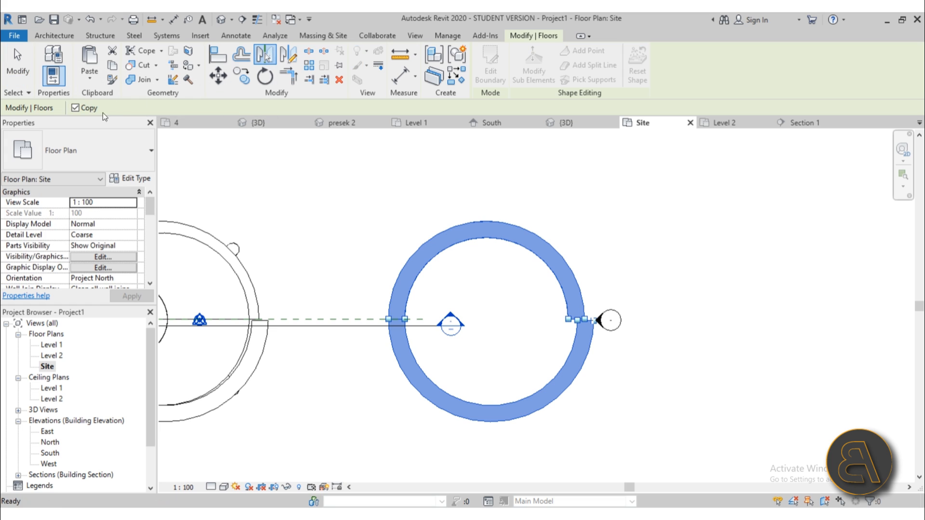
left_click(359, 319)
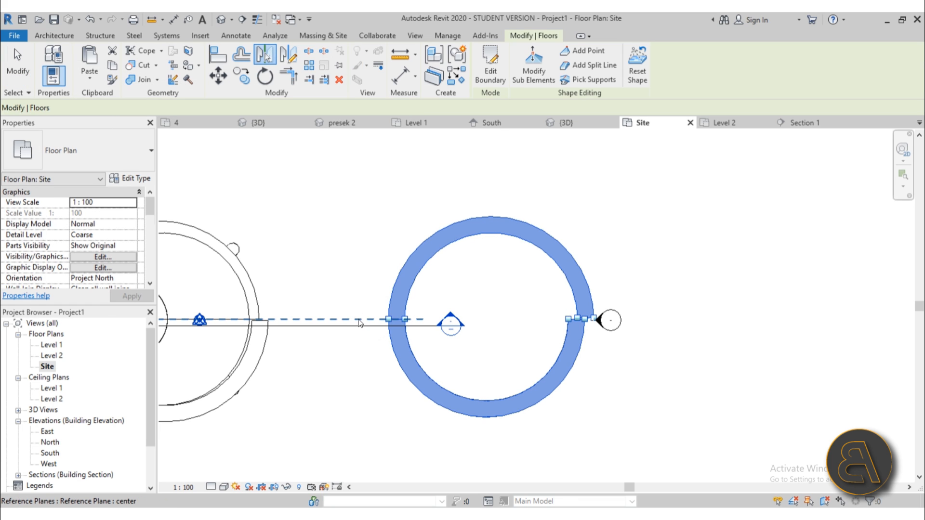
left_click(223, 21)
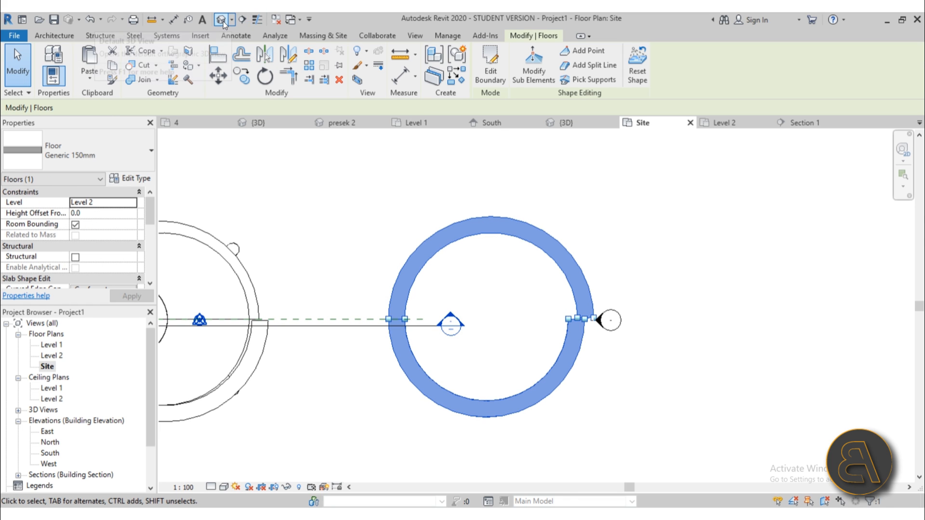
scroll(701, 369, "down", 2)
left_click(703, 371)
middle_click_drag(703, 372, 651, 354, "shift")
left_click(639, 372)
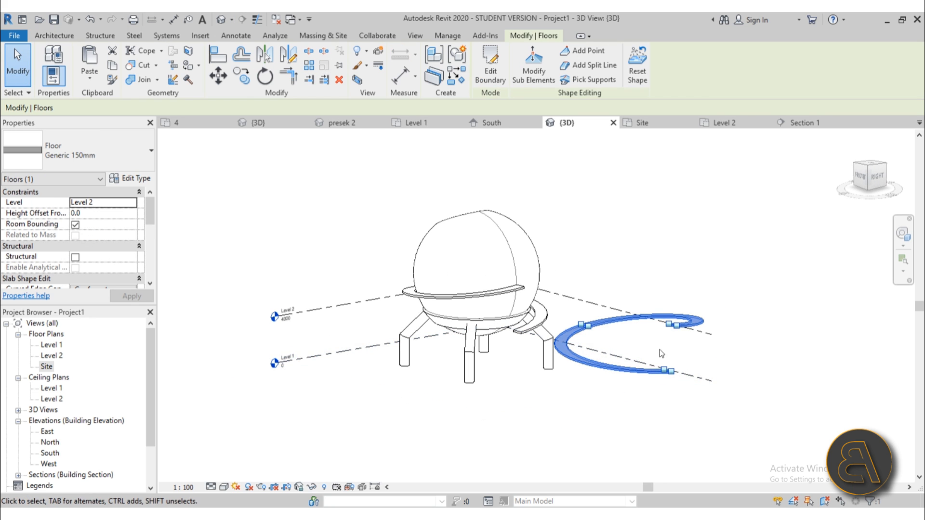
Set the duplicate floor's split edge elevation to 6000.
middle_click_drag(665, 292, 675, 351, "shift")
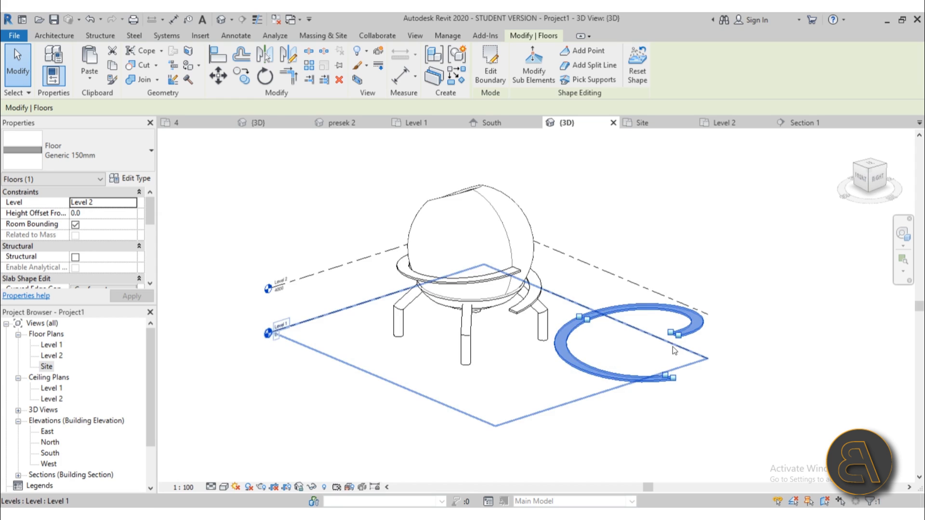
scroll(672, 389, "up", 3)
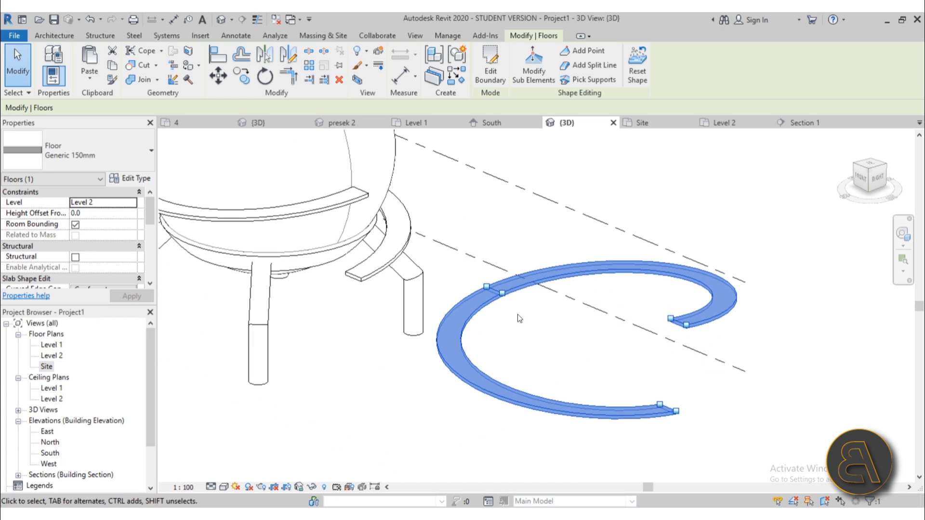
left_click(516, 79)
left_click(494, 289)
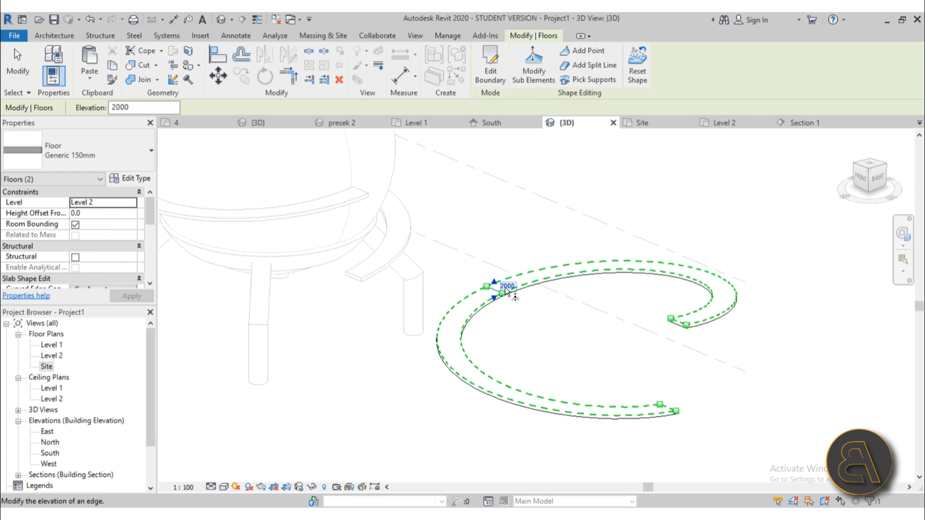
left_click(507, 287)
type("6000")
key("Return")
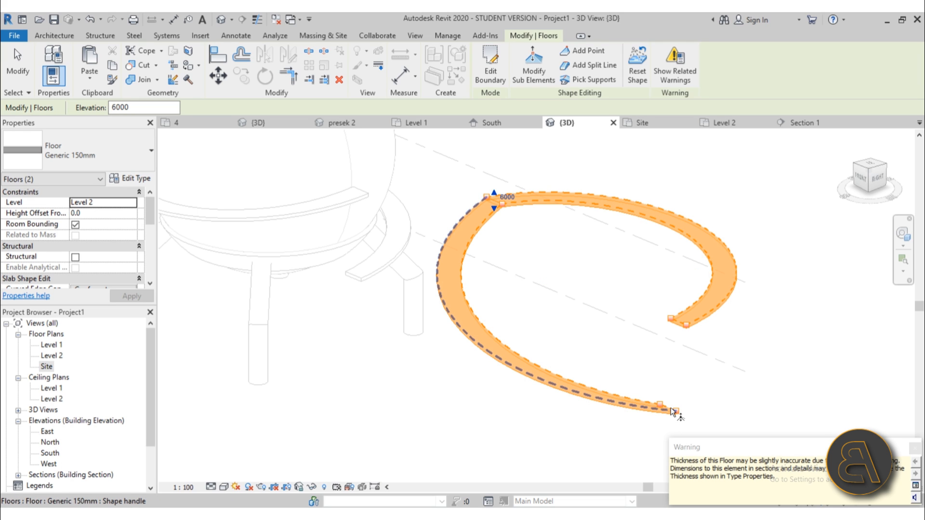
Raise the floor's end edge to 8000 and review the higher spiral turn.
scroll(670, 408, "up", 4)
left_click(670, 409)
left_click(672, 403)
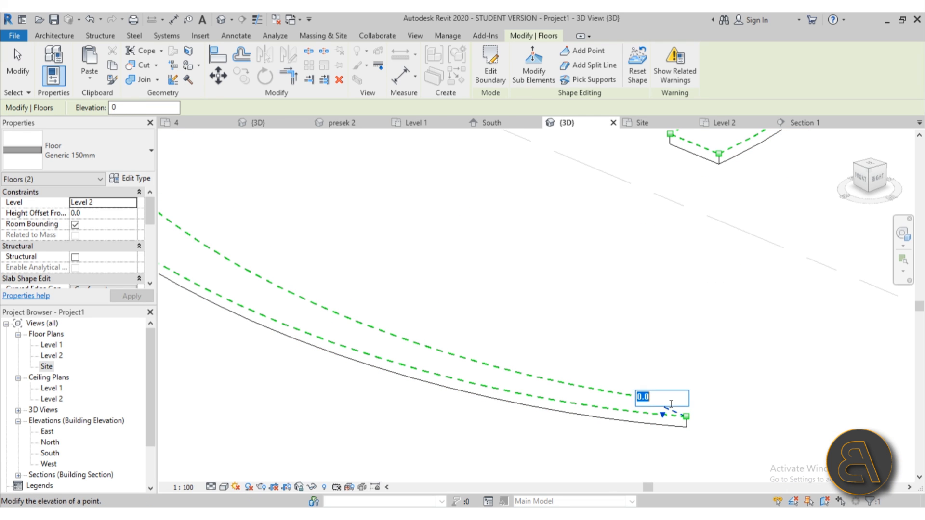
scroll(562, 308, "down", 5)
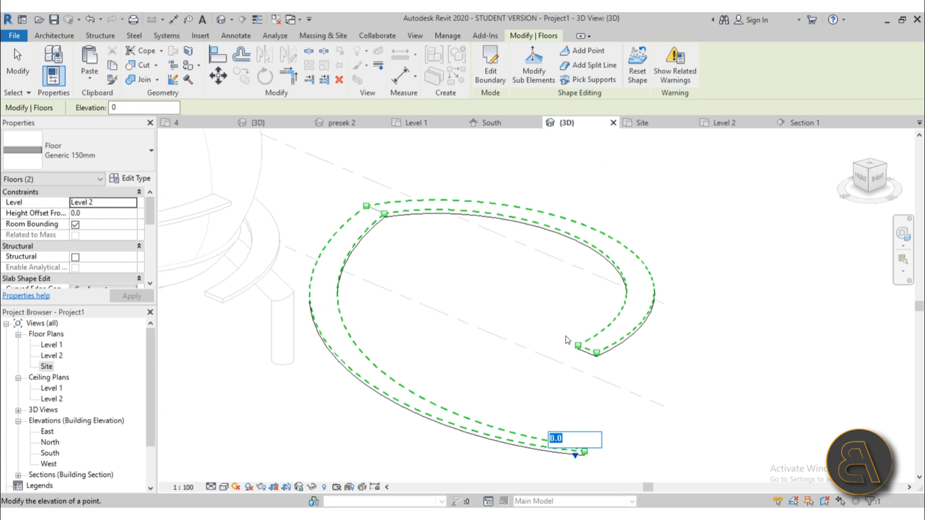
key("Return")
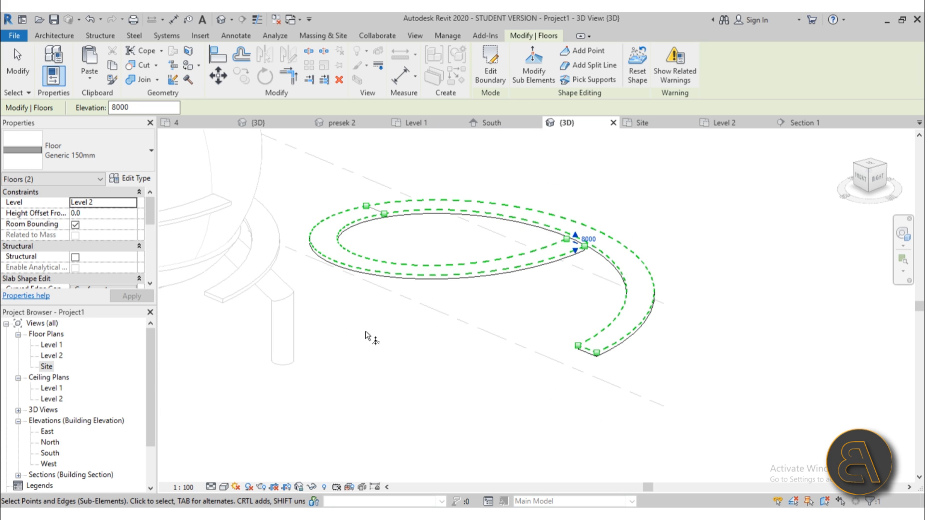
scroll(371, 338, "down", 3)
key("Escape")
key("Escape")
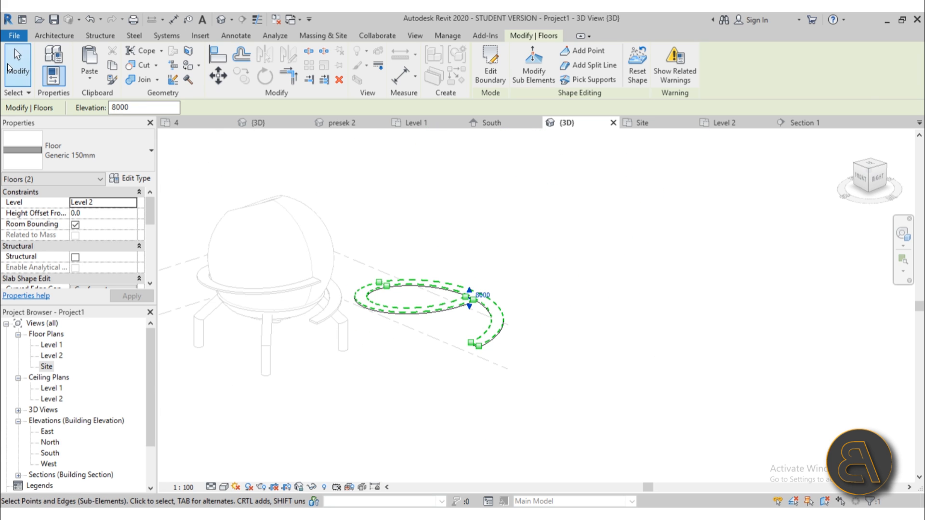
middle_click_drag(478, 343, 509, 470, "shift")
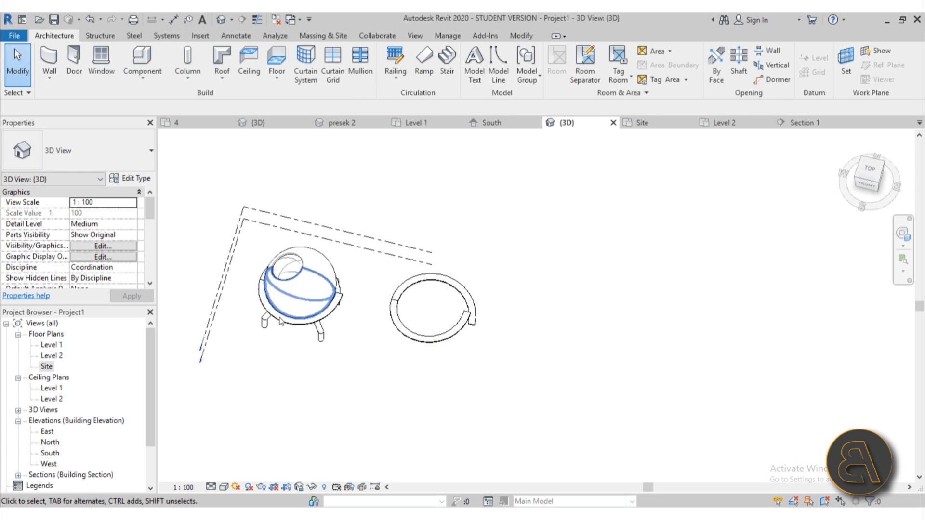
In the Site plan, move the curved ramp floor 2000 so it sits over the sphere.
left_click(48, 346)
double_click(48, 345)
double_click(61, 356)
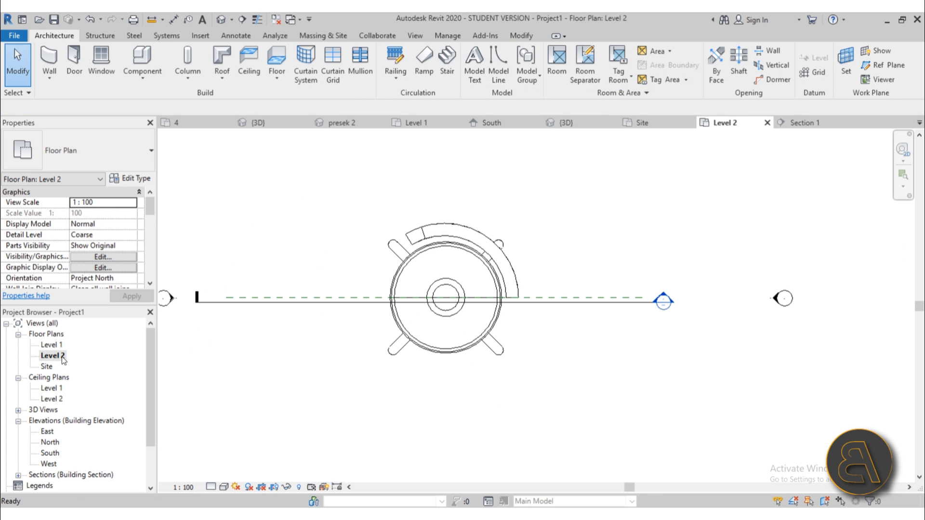
double_click(47, 367)
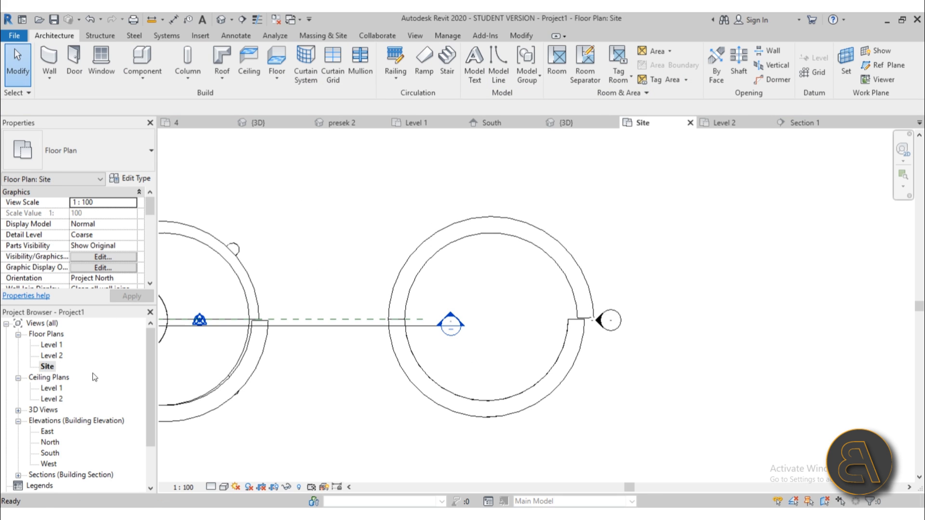
left_click(553, 371)
scroll(517, 248, "down", 2)
scroll(484, 212, "up", 1)
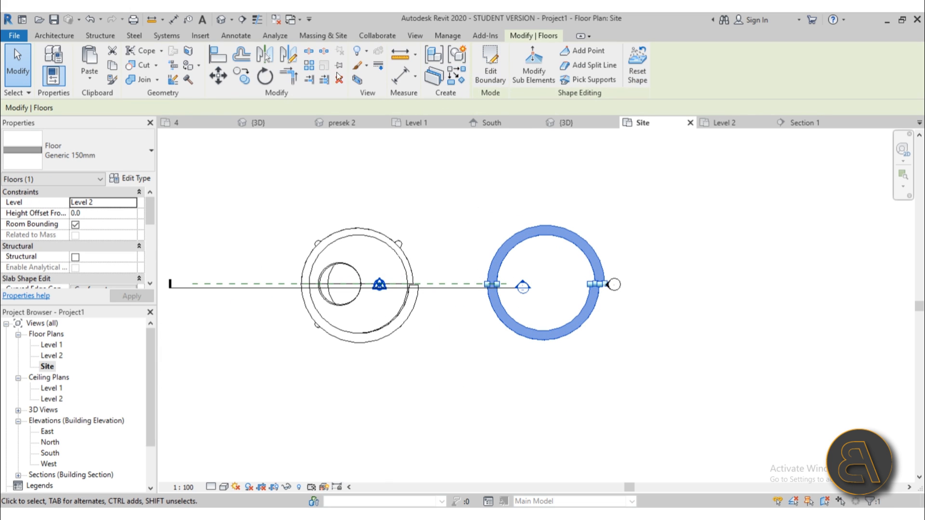
left_click(218, 75)
left_click(545, 170)
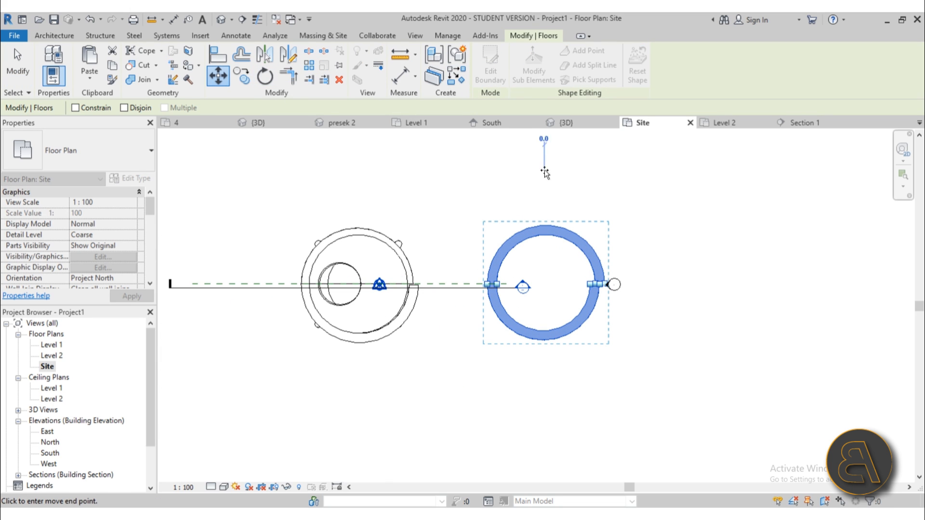
type("20000")
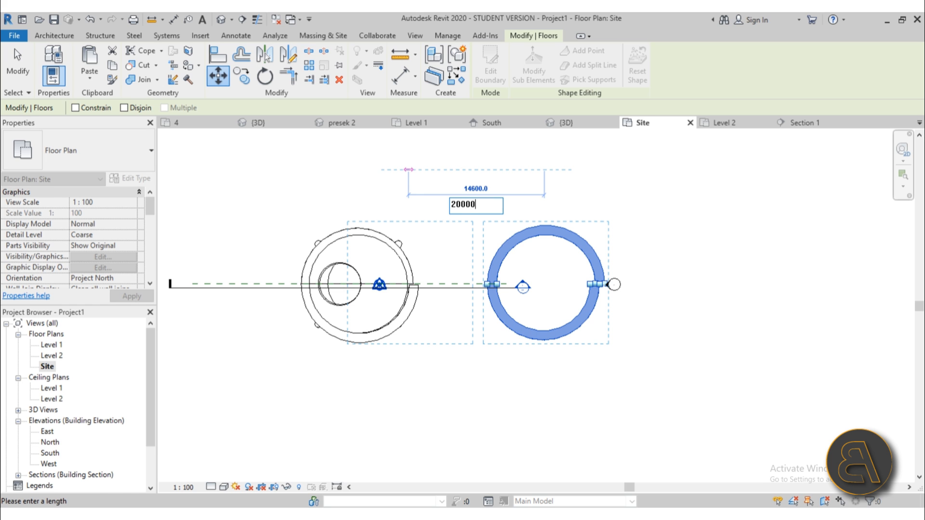
key("Return")
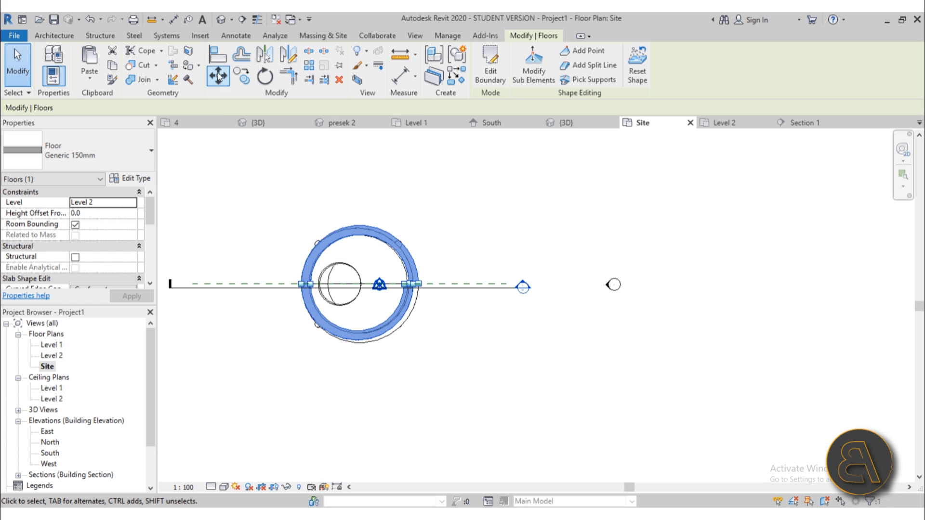
View the stacked ramps from the side in the default 3D view.
left_click(223, 22)
middle_click_drag(382, 349, 313, 147, "shift")
scroll(404, 316, "up", 10)
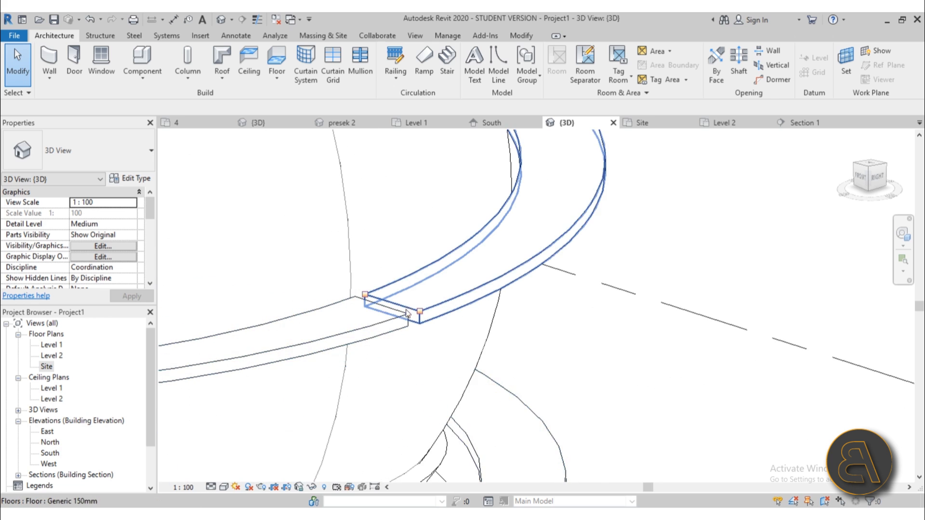
Rotate the upper curved floor in the Site plan so its endpoint meets the lower slab's end.
left_click(383, 294)
mouse_move(384, 294)
middle_mouse_down("shift")
mouse_move(363, 333)
mouse_move(392, 286)
middle_mouse_up("shift")
scroll(378, 298, "down", 2)
scroll(320, 306, "down", 2)
middle_click_drag(320, 308, 312, 325, "shift")
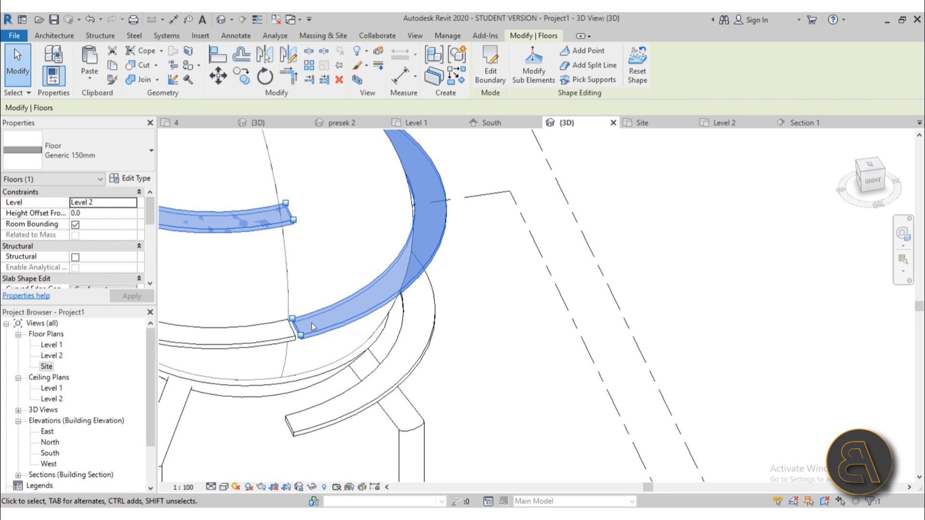
double_click(46, 367)
scroll(463, 302, "up", 5)
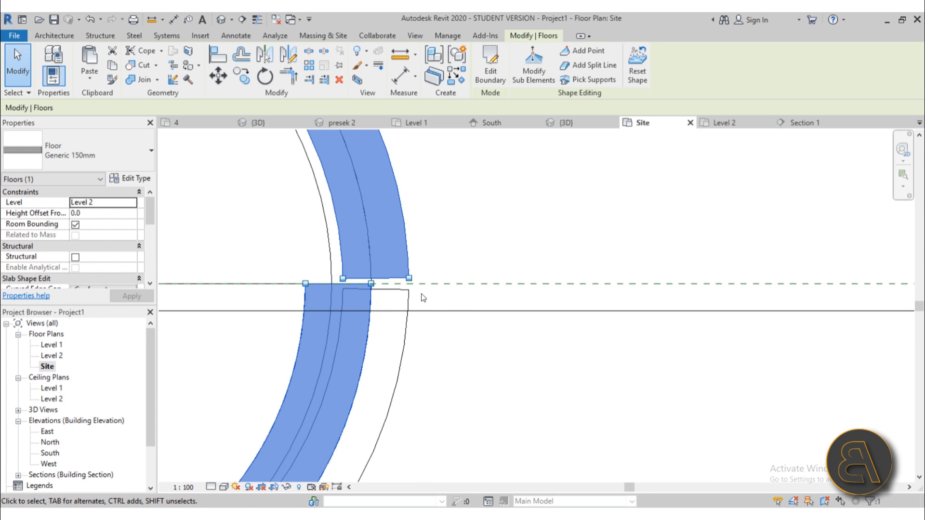
scroll(423, 298, "down", 3)
left_click(265, 76)
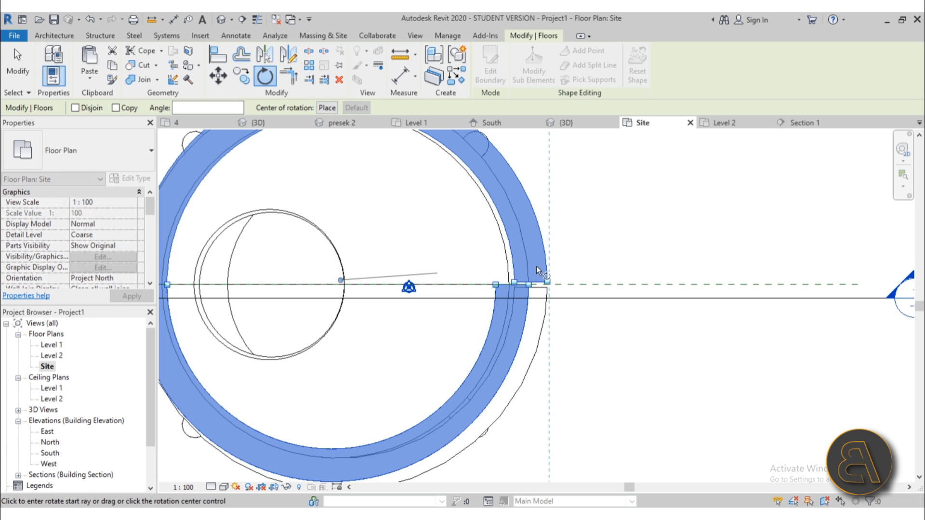
scroll(545, 285, "up", 5)
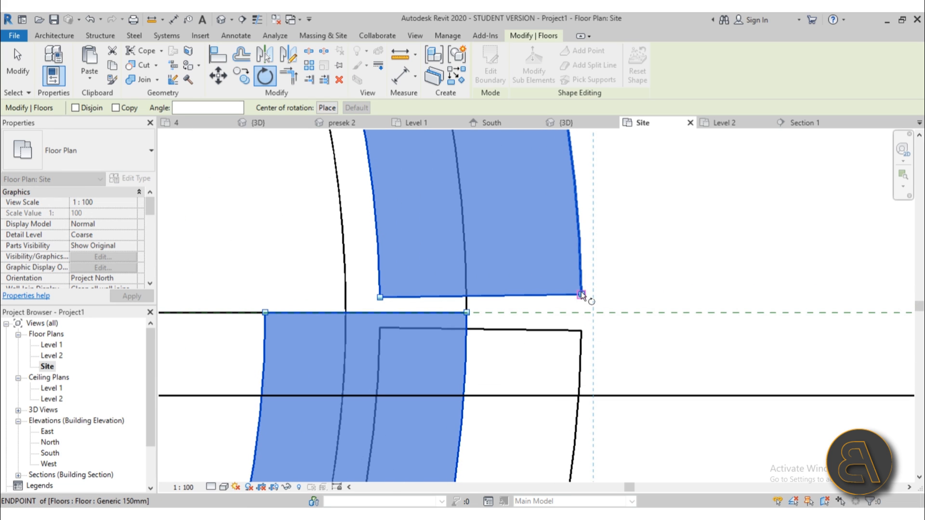
left_click(581, 294)
left_click(582, 331)
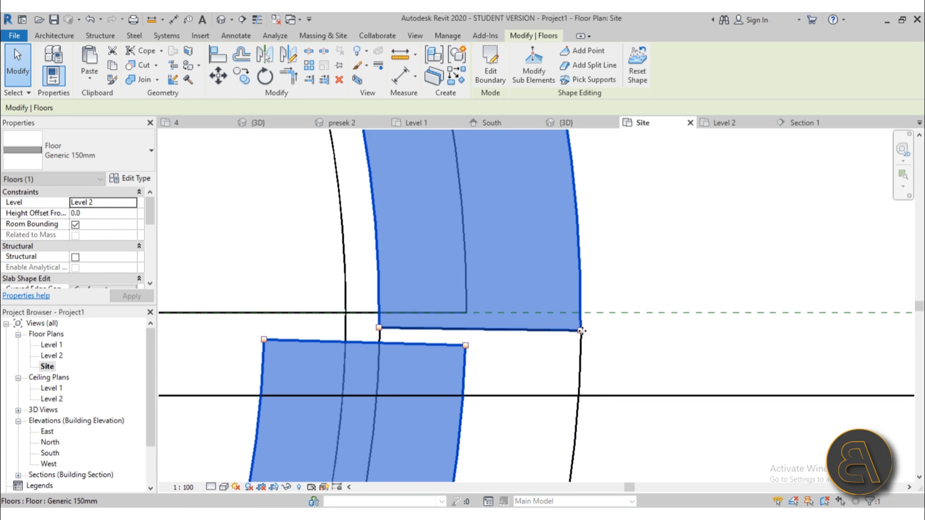
left_click(648, 287)
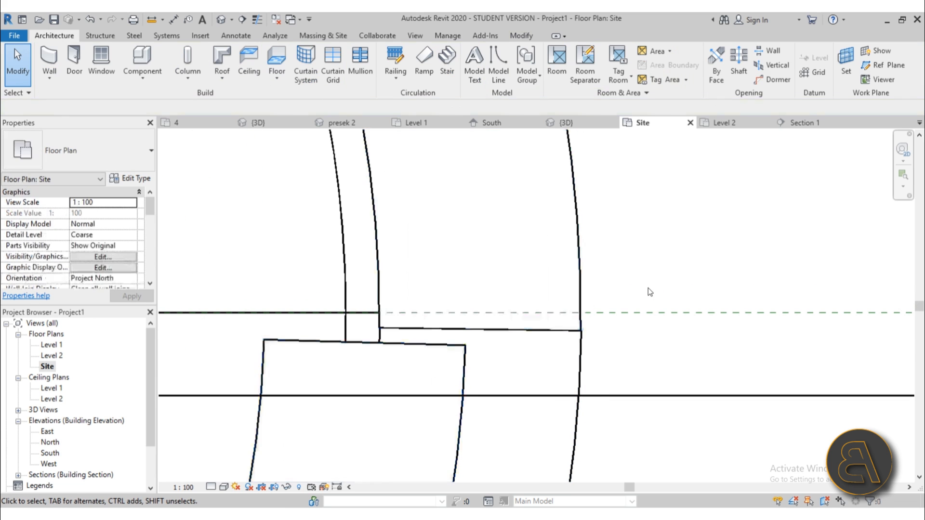
Orbit around the sphere in the default 3D view to check the two-turn spiral.
left_click(221, 22)
scroll(575, 324, "down", 5)
middle_click_drag(573, 328, 742, 226, "shift")
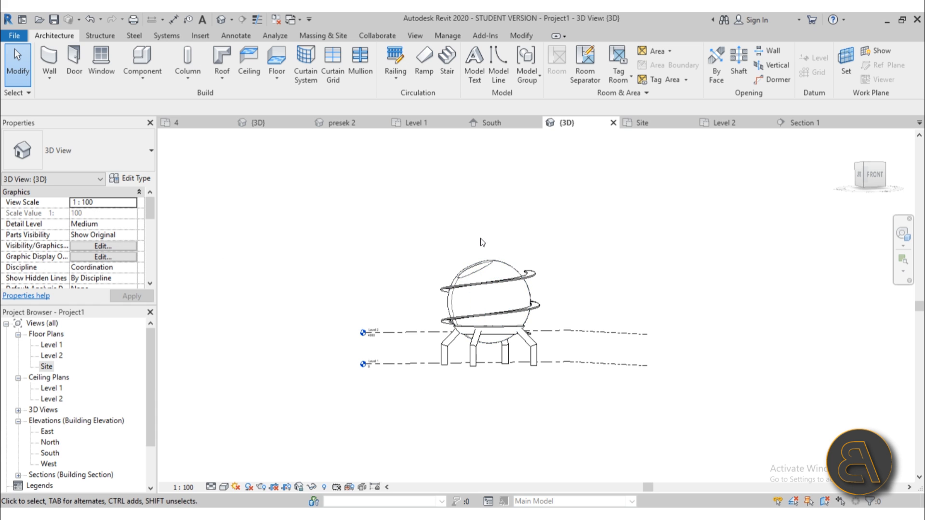
middle_click_drag(444, 247, 510, 388, "shift")
scroll(509, 346, "up", 5)
middle_click_drag(508, 322, 484, 310, "shift")
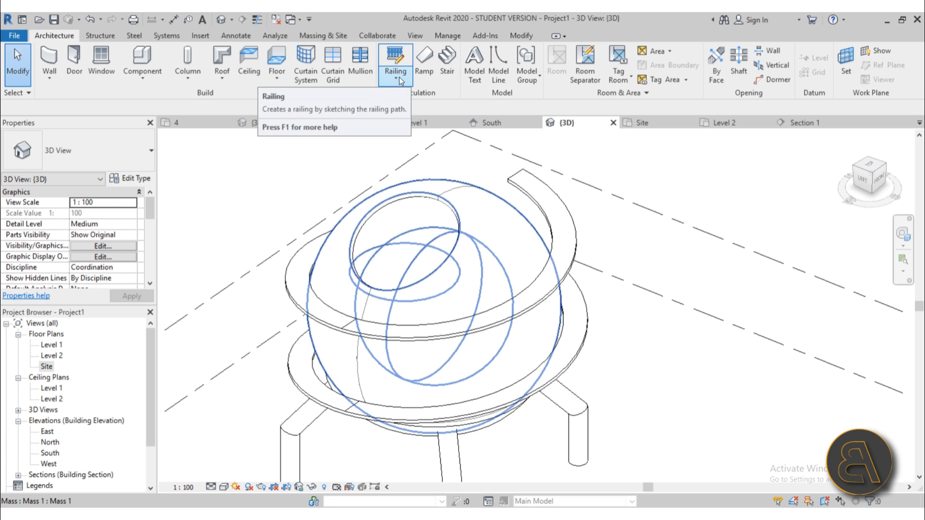
Create a new family from the Metric Profile-Rail.rft template.
left_click(15, 36)
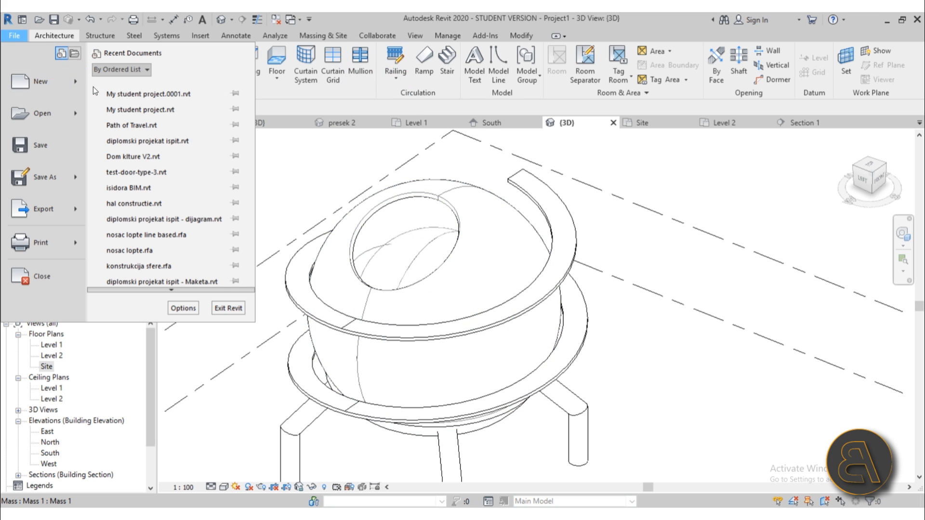
mouse_move(41, 85)
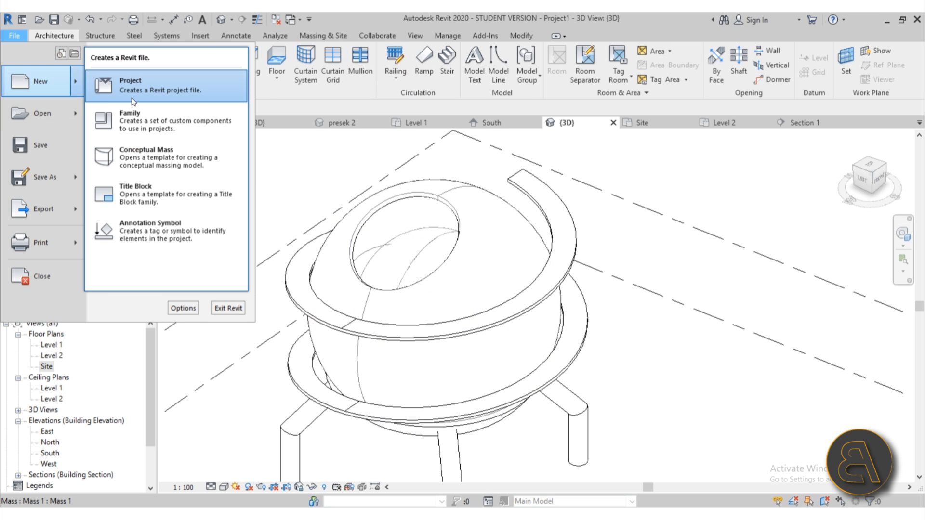
left_click(134, 120)
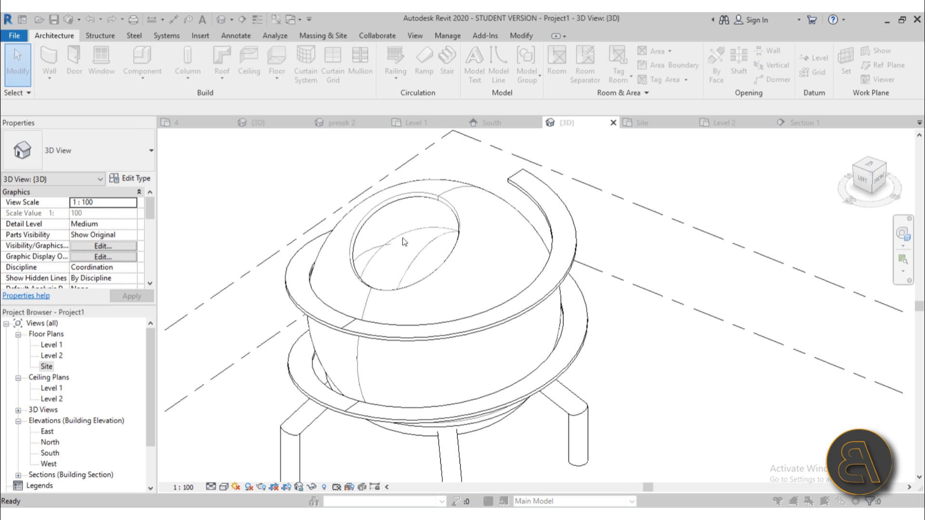
scroll(410, 229, "down", 15)
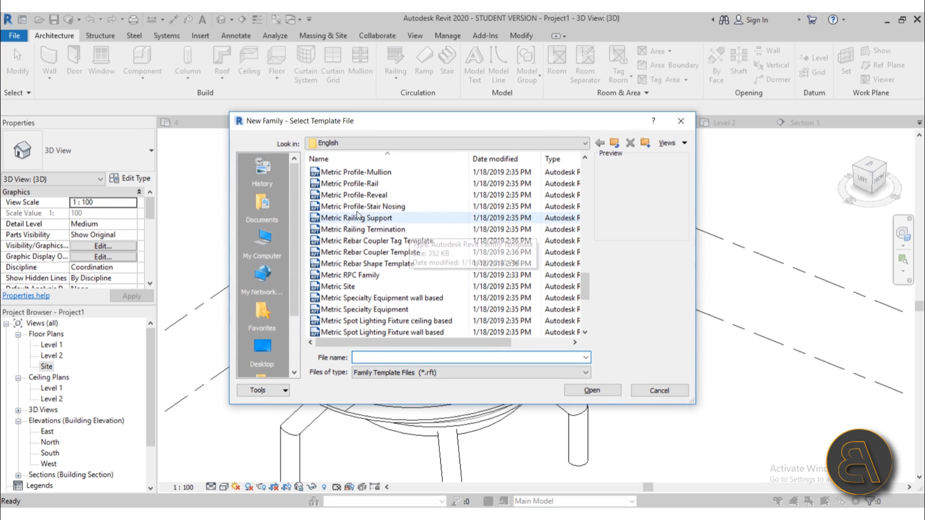
left_click(352, 185)
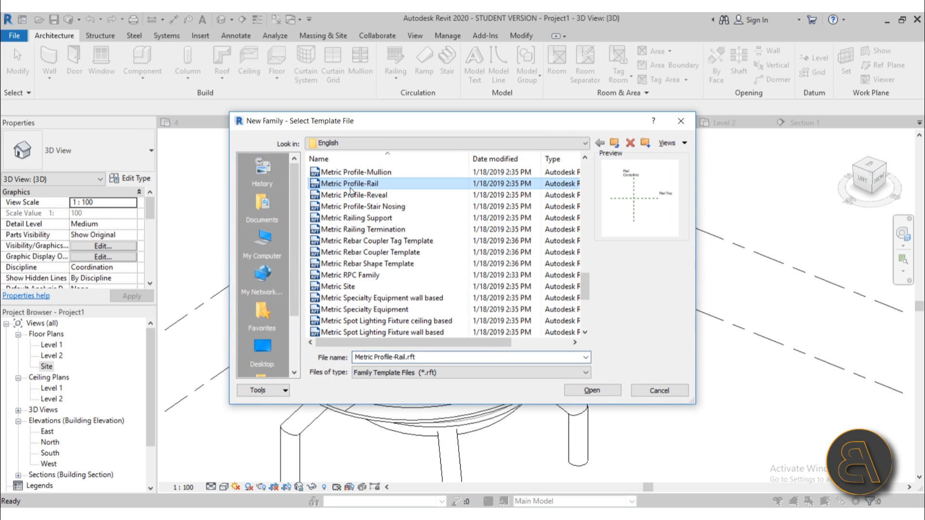
left_click(594, 391)
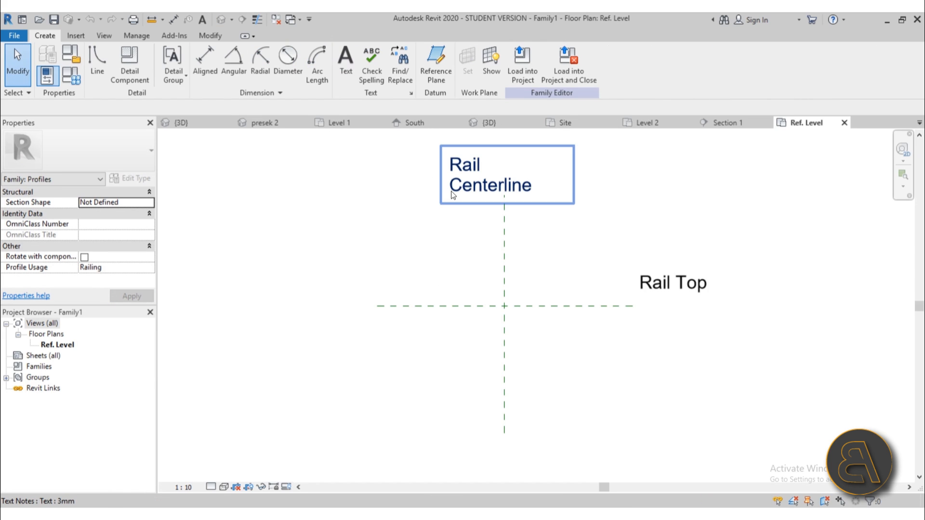
Start a rectangular profile at the Rail Top and Rail Centerline intersection.
scroll(540, 235, "down", 3)
middle_click_drag(543, 235, 493, 312)
scroll(473, 284, "up", 3)
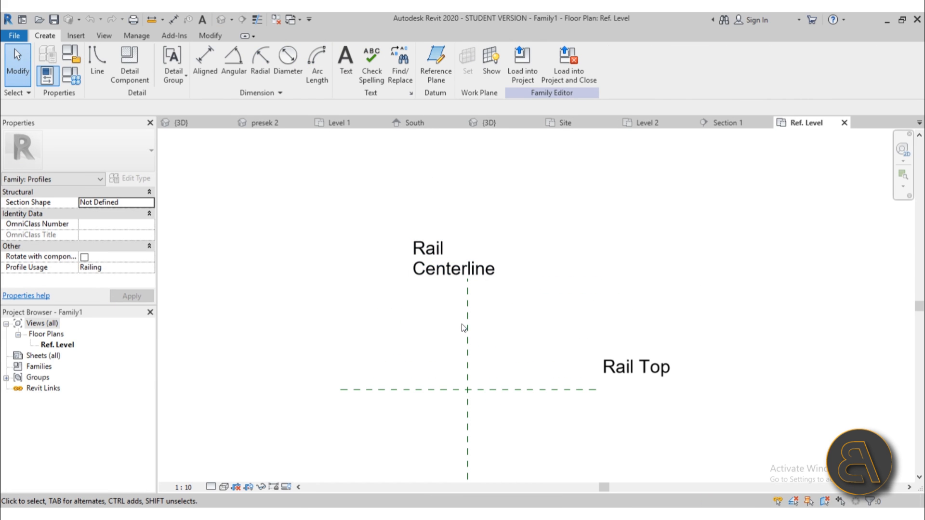
left_click(99, 63)
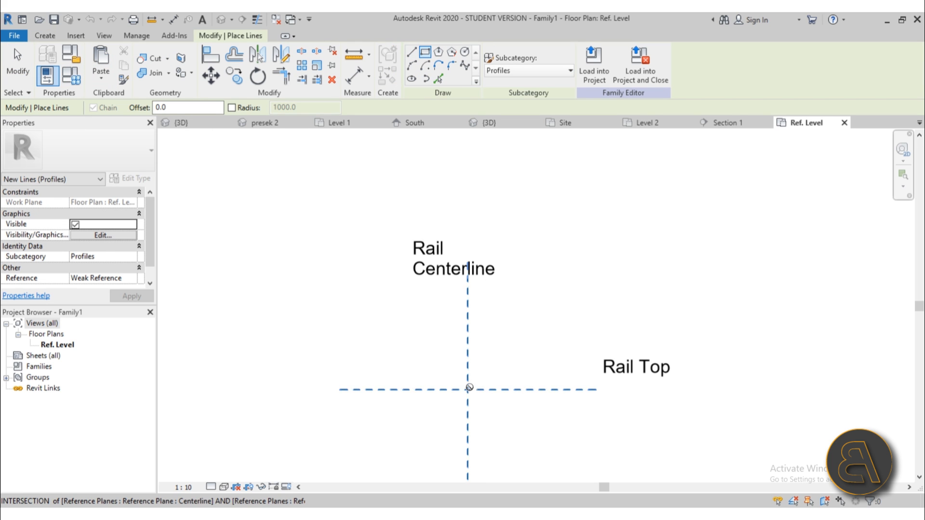
left_click(468, 389)
scroll(495, 441, "down", 4)
middle_click_drag(518, 412, 446, 258)
scroll(459, 242, "up", 5)
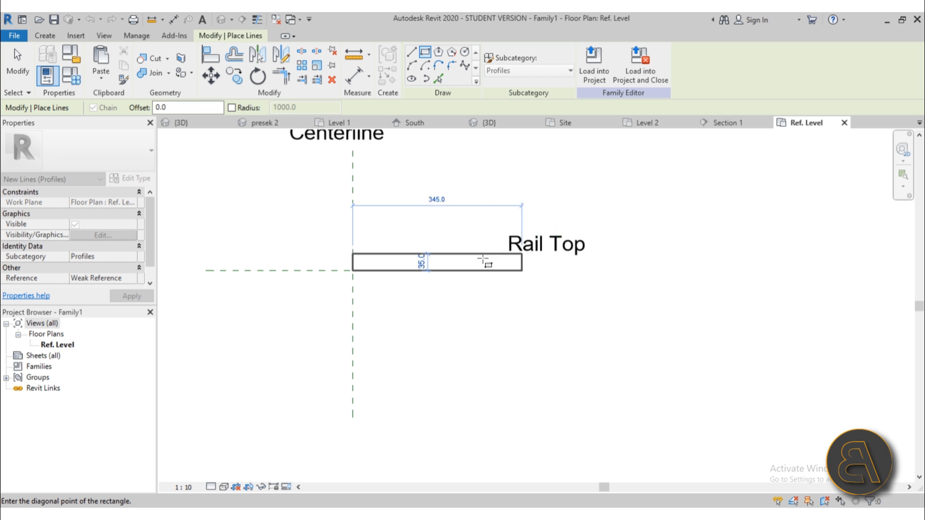
scroll(489, 260, "down", 2)
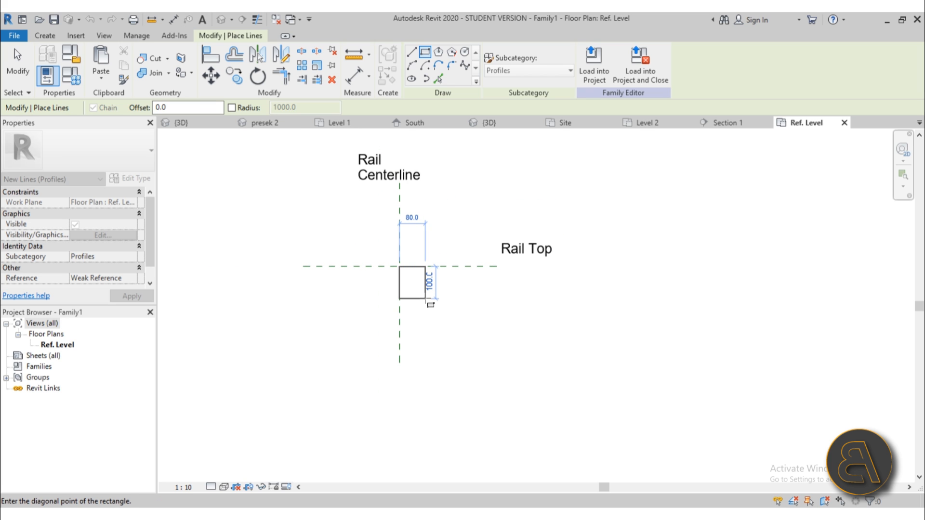
Place the rectangle's opposite corner 480 high to finish the 80 x 480 rail profile.
middle_click_drag(428, 304, 420, 362)
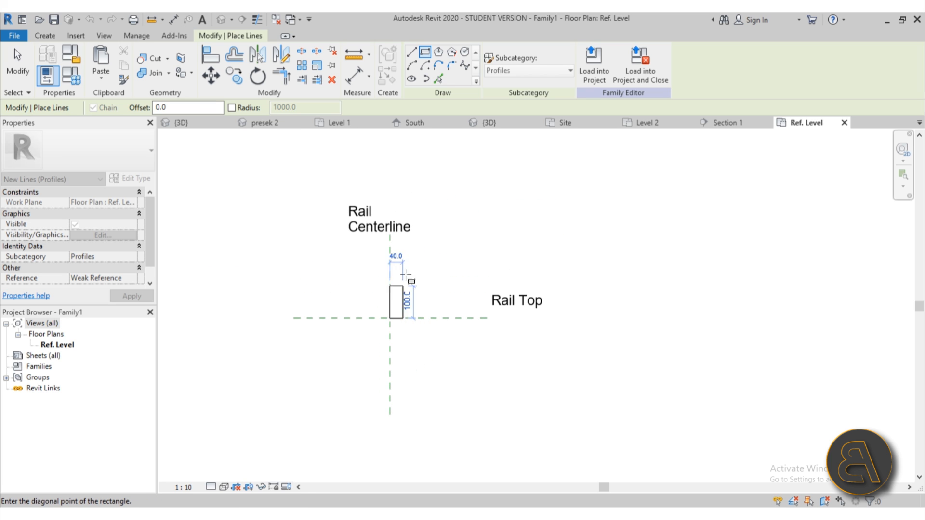
left_click(413, 164)
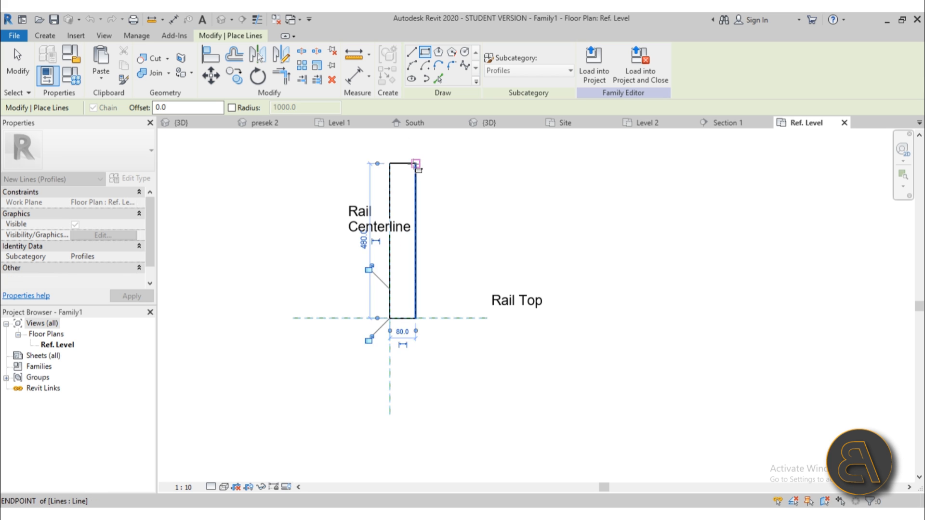
key("Escape")
key("Escape")
left_click(407, 163)
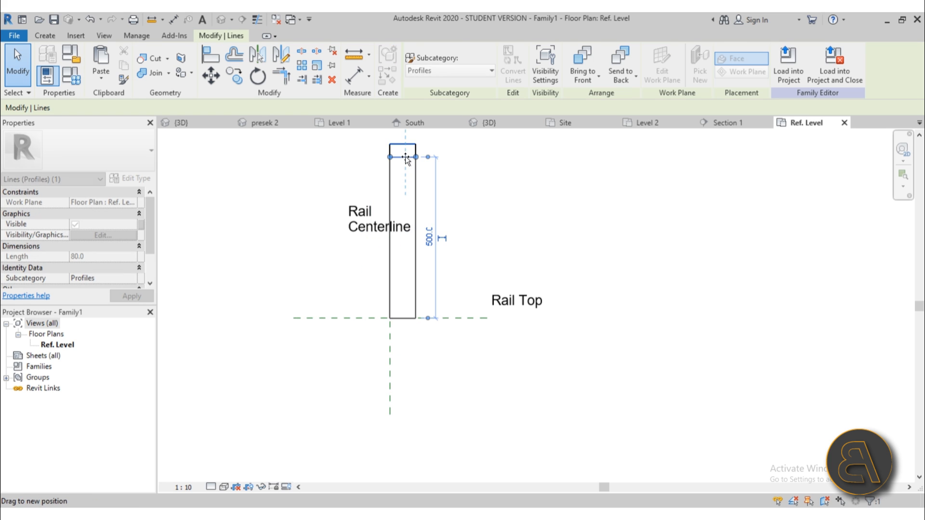
key("Escape")
scroll(433, 190, "down", 1)
scroll(402, 236, "up", 2)
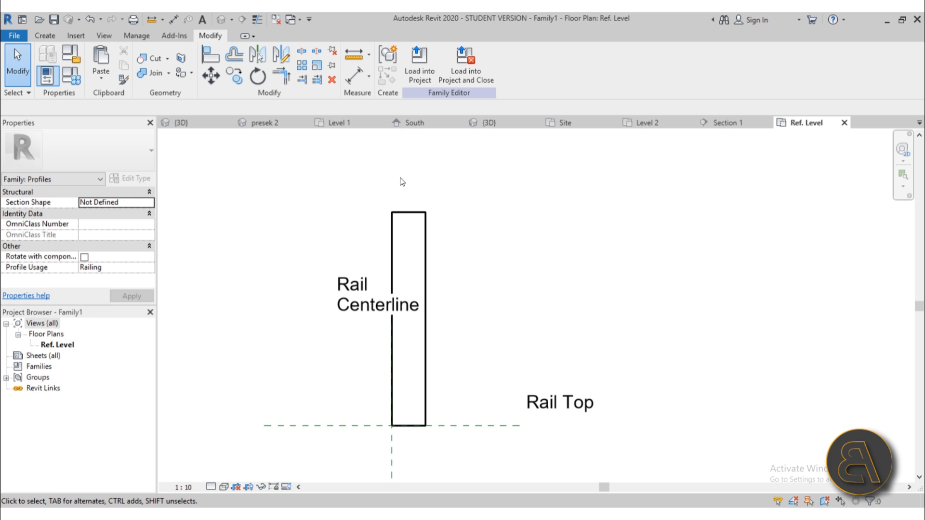
Load the rail profile family into Project1 and return to its default 3D view.
left_click(420, 60)
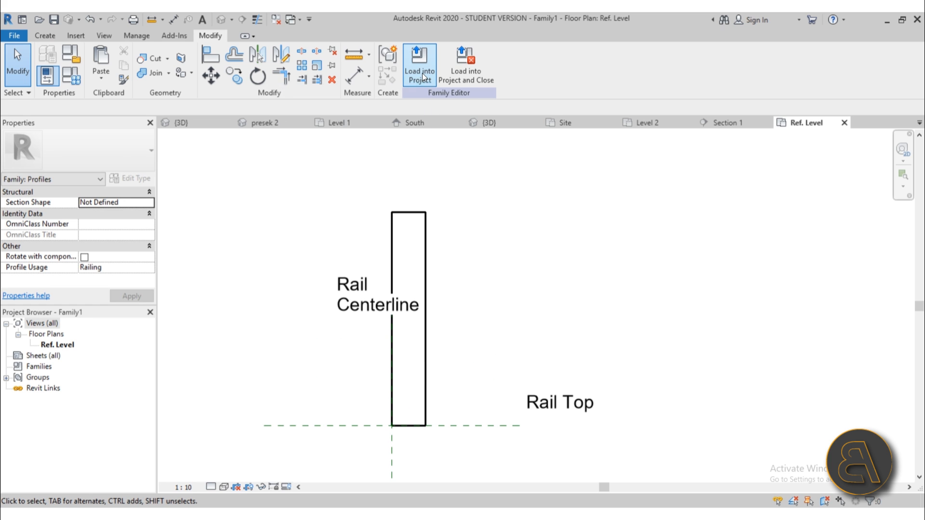
left_click(385, 212)
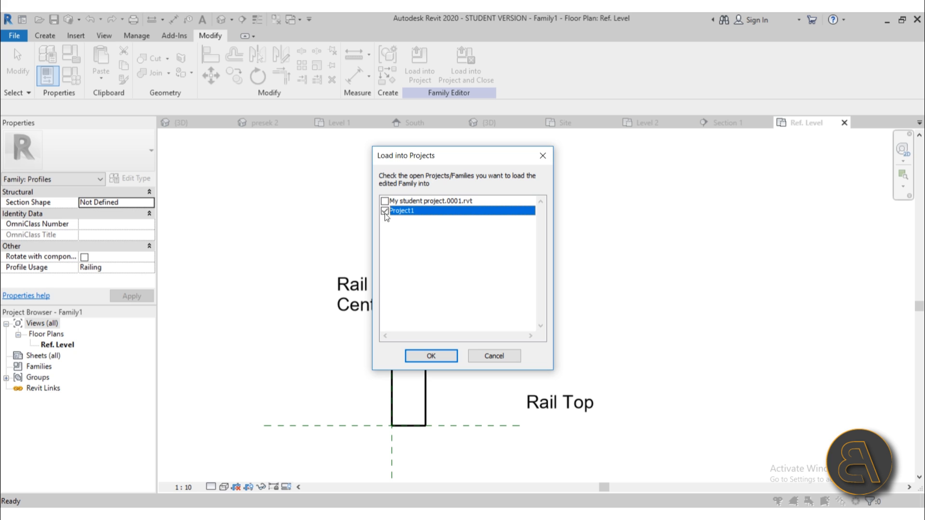
left_click(435, 356)
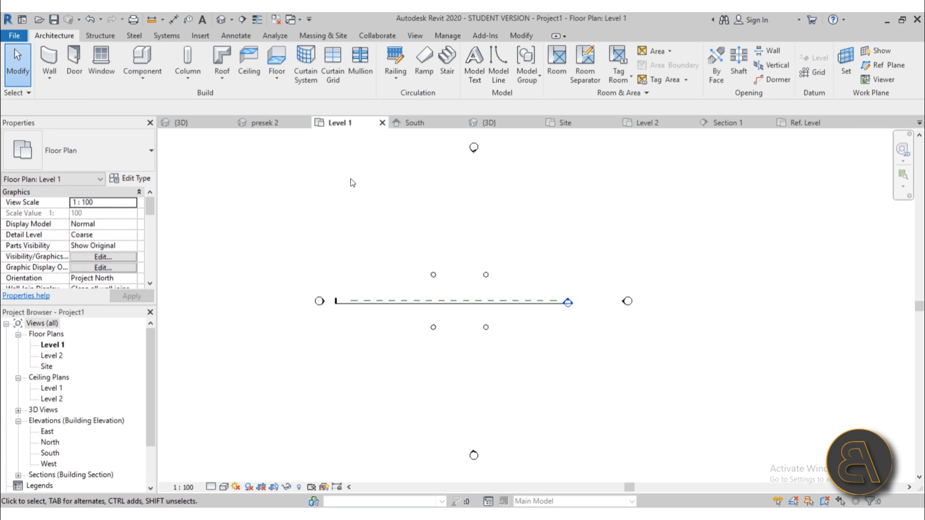
left_click(219, 21)
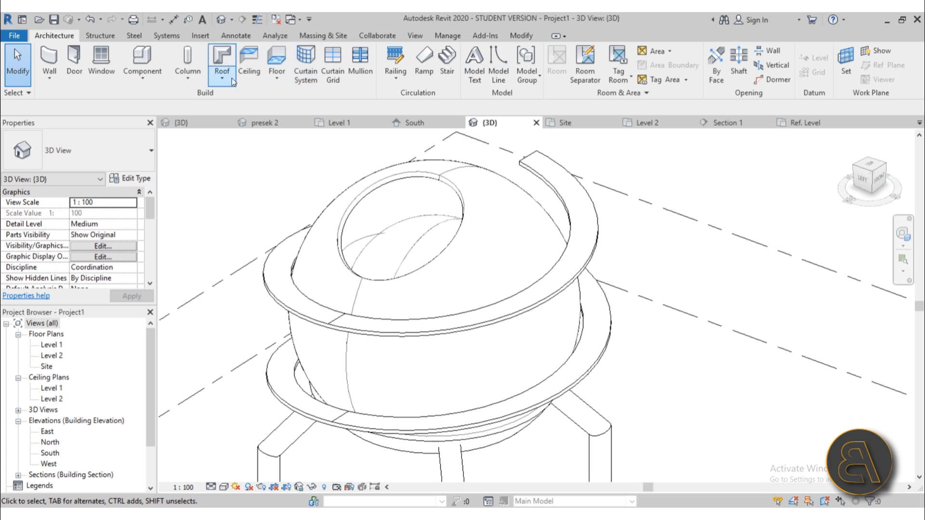
Sketch a railing path by picking the base's lower curved edge below the sphere.
left_click(392, 82)
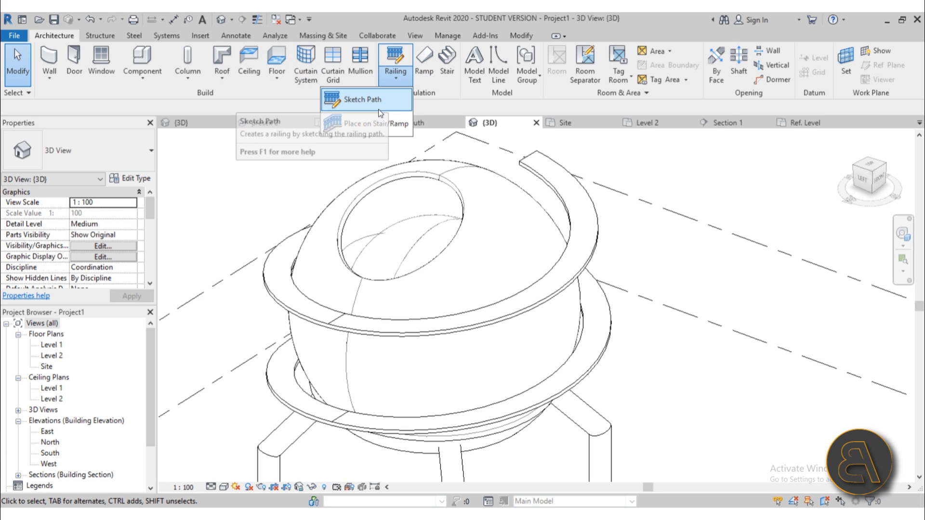
scroll(370, 197, "down", 4)
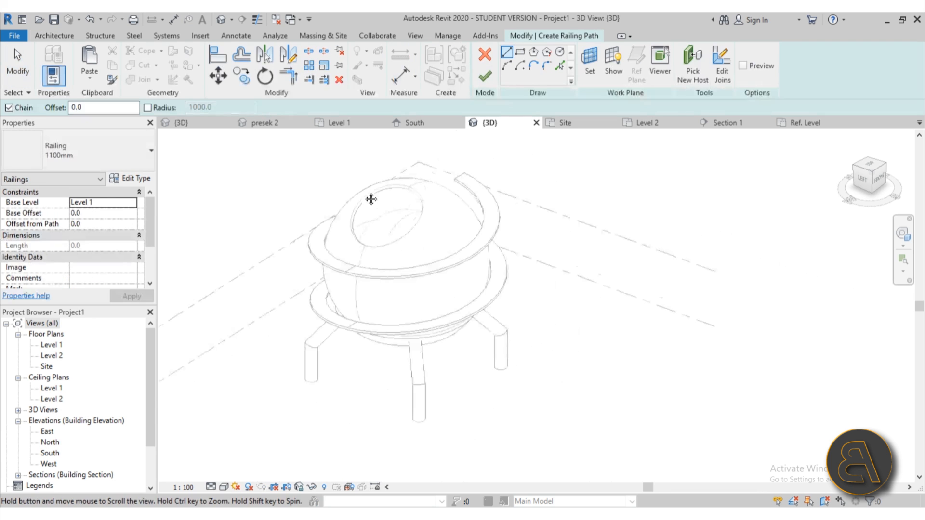
middle_click_drag(372, 200, 356, 183)
scroll(428, 242, "up", 3)
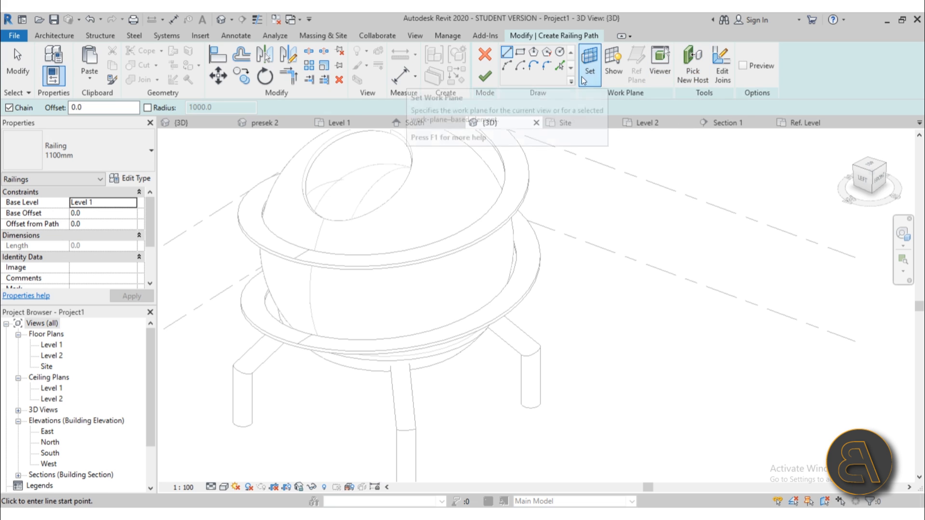
left_click(560, 66)
scroll(341, 343, "down", 2)
mouse_move(341, 343)
middle_mouse_down("shift")
mouse_move(424, 327)
mouse_move(337, 360)
middle_mouse_up("shift")
left_click(337, 360)
scroll(458, 250, "up", 3)
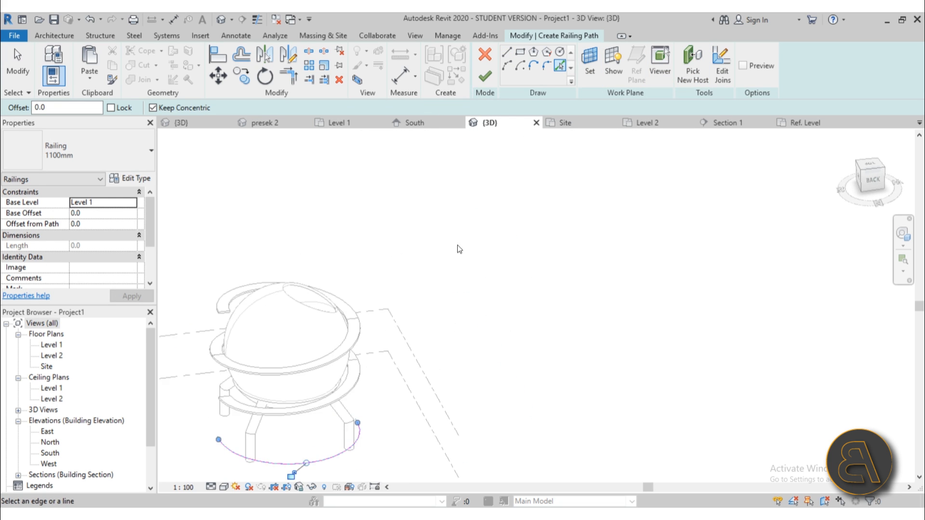
left_click(485, 76)
Set the new railing to the 900mm Pipe type.
middle_click_drag(489, 262, 618, 215)
left_click(114, 163)
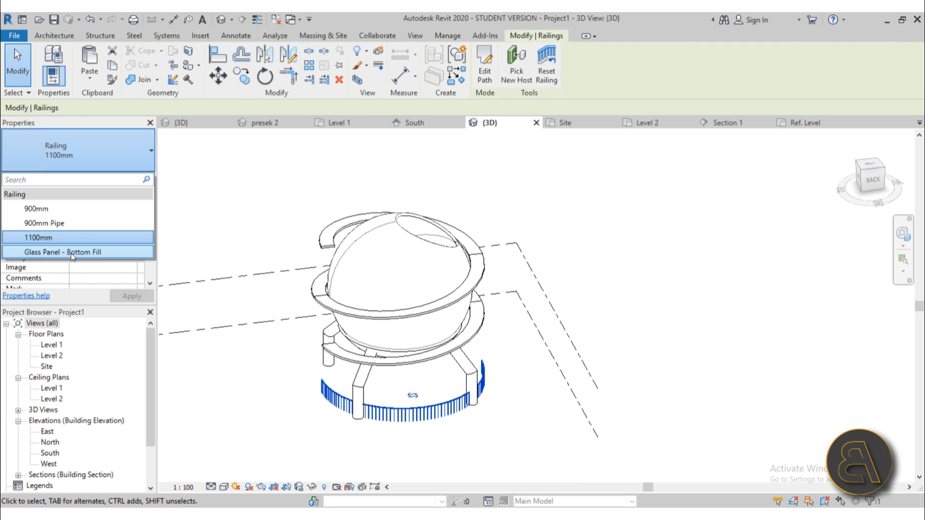
left_click(61, 222)
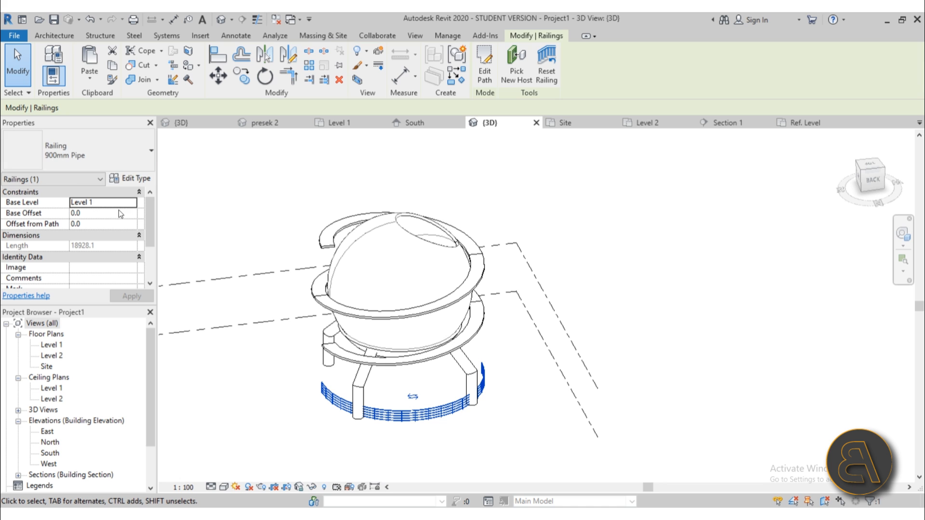
Duplicate 900mm Pipe as a type named 'new railing' with Use Top Rail unchecked.
left_click(127, 178)
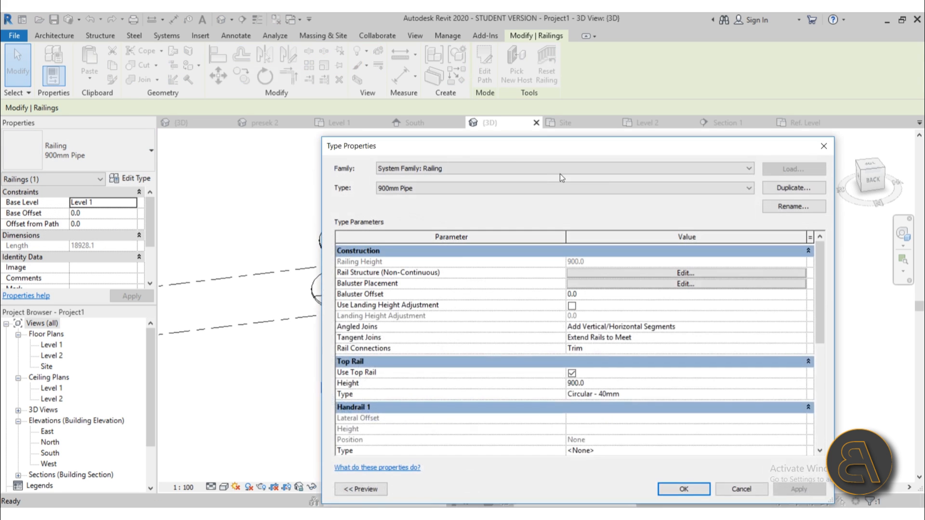
left_click_drag(695, 156, 507, 76)
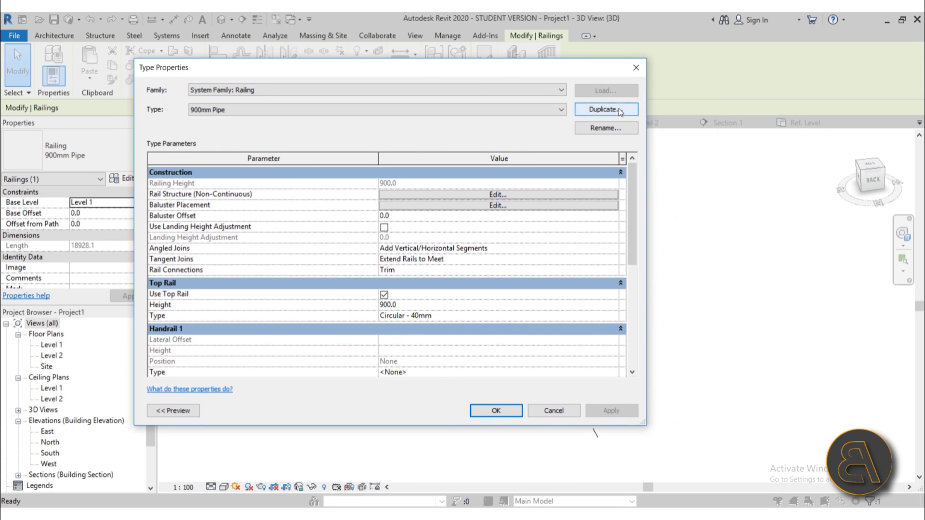
left_click(619, 109)
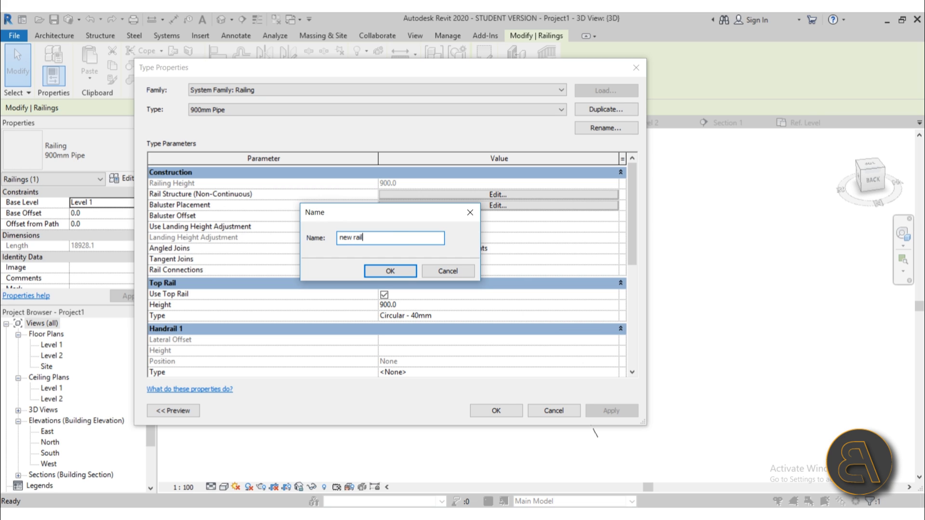
type("new railing")
key("Return")
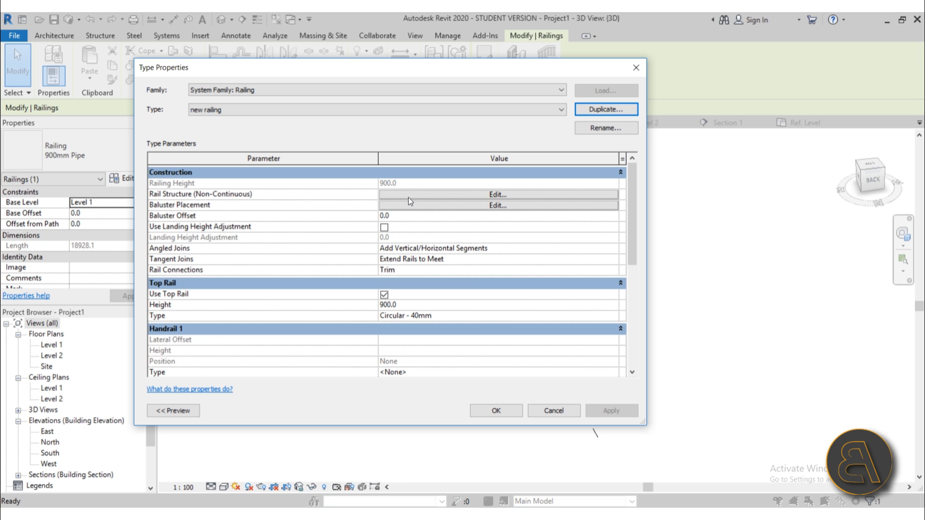
left_click(384, 295)
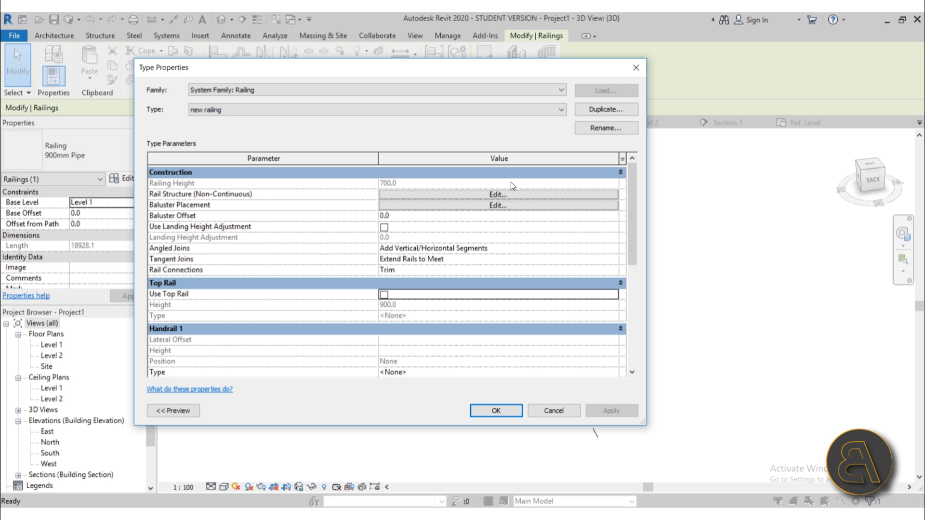
left_click(489, 194)
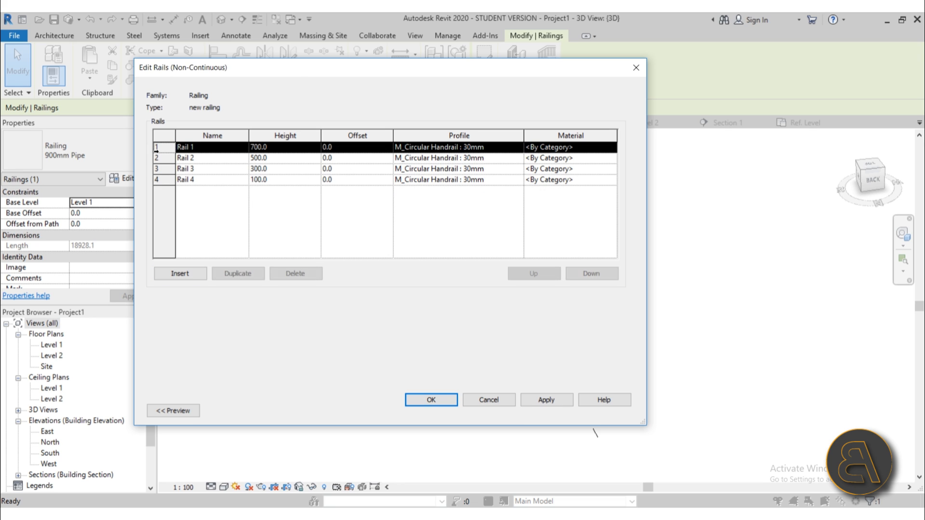
Delete Rails 1-3 and give Rail 4 height 0 with the Family1 profile.
left_click(284, 273)
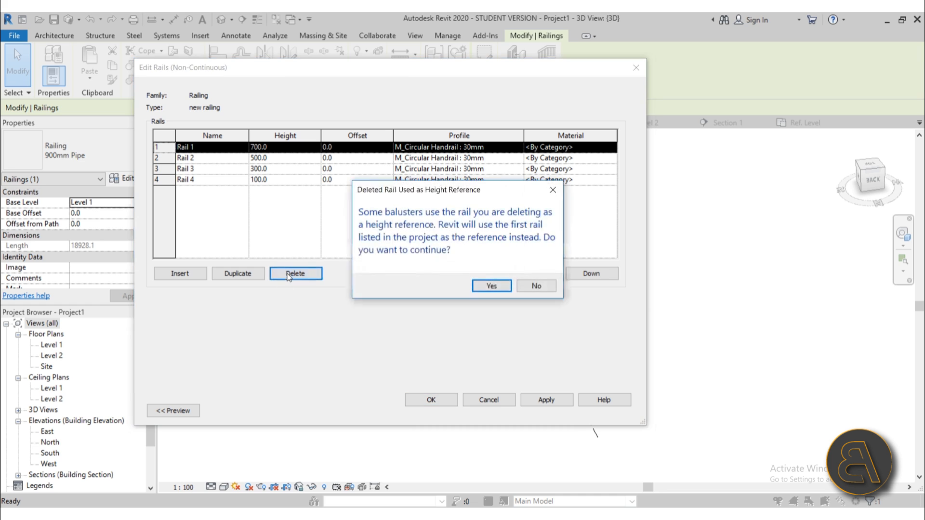
left_click(481, 285)
left_click(307, 276)
left_click(294, 275)
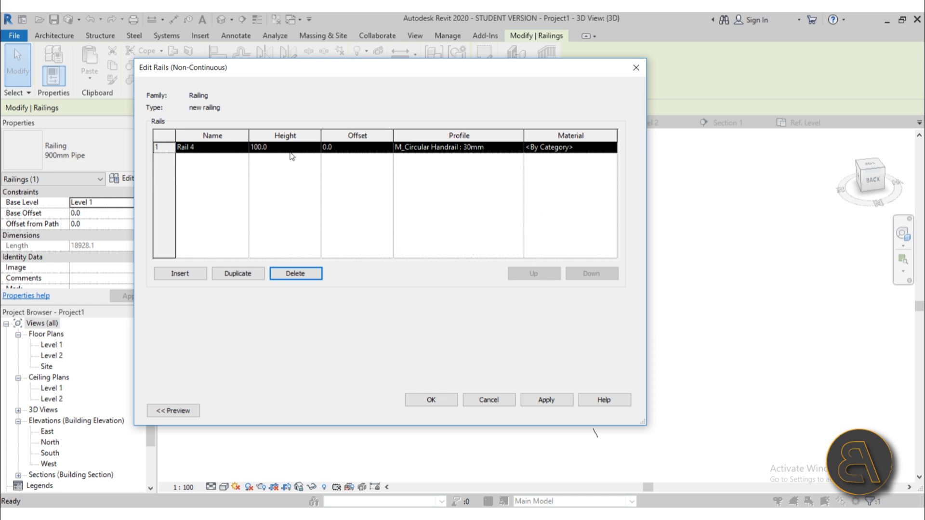
left_click(291, 150)
type("0")
key("Tab")
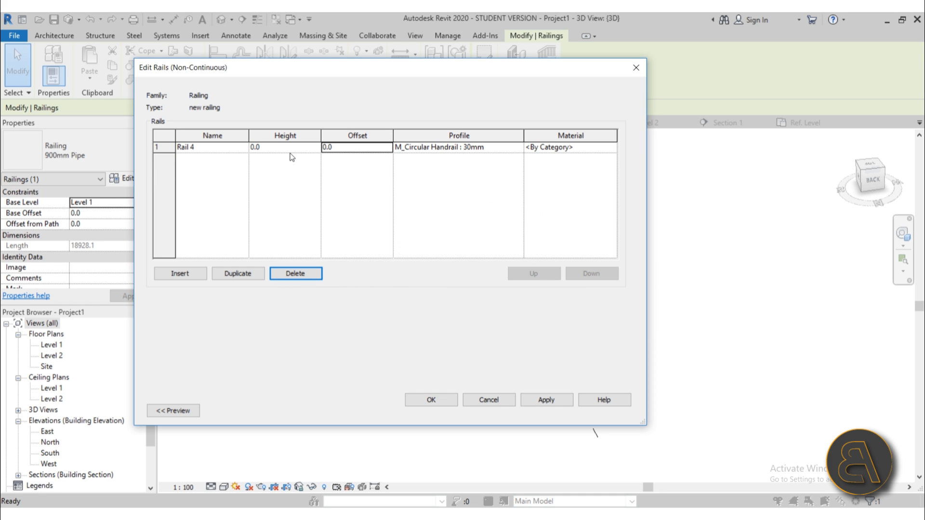
left_click(519, 147)
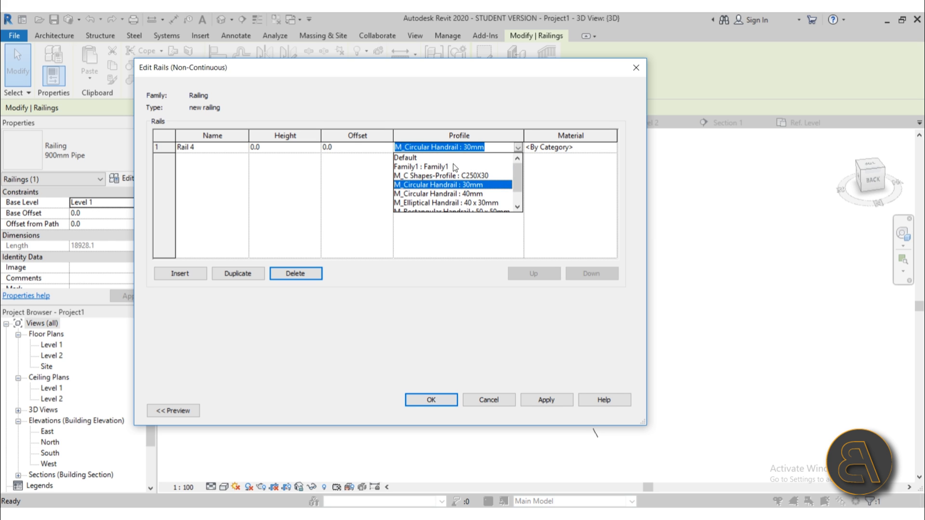
left_click(454, 167)
left_click(423, 399)
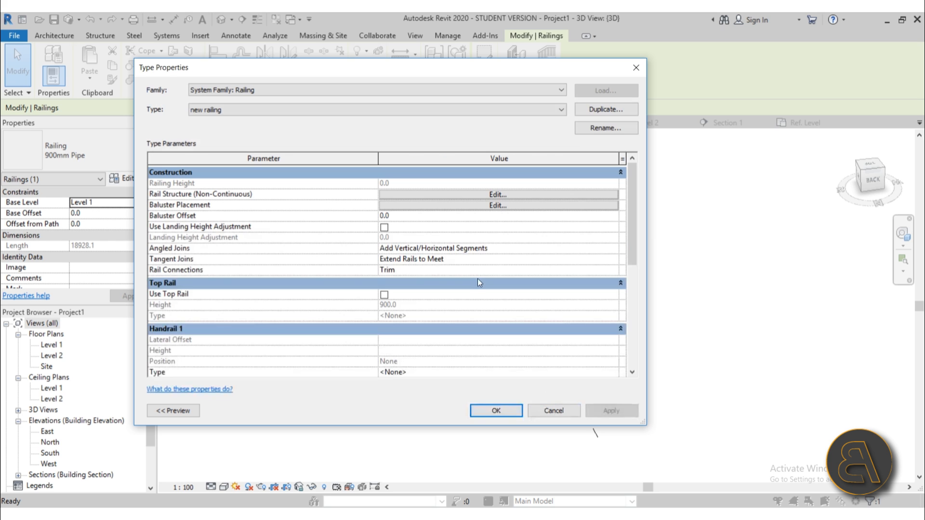
Set the regular balusters, start, corner and end posts to None.
left_click(484, 207)
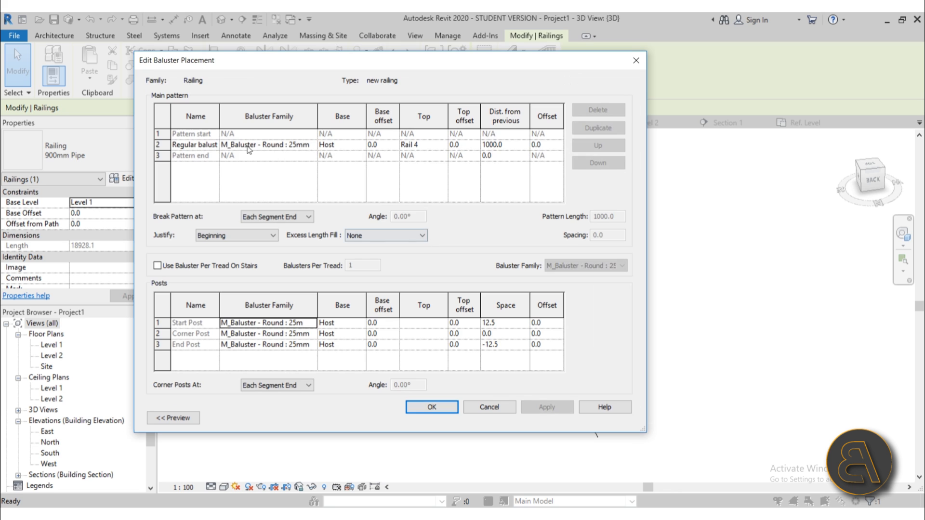
left_click(319, 147)
left_click(310, 145)
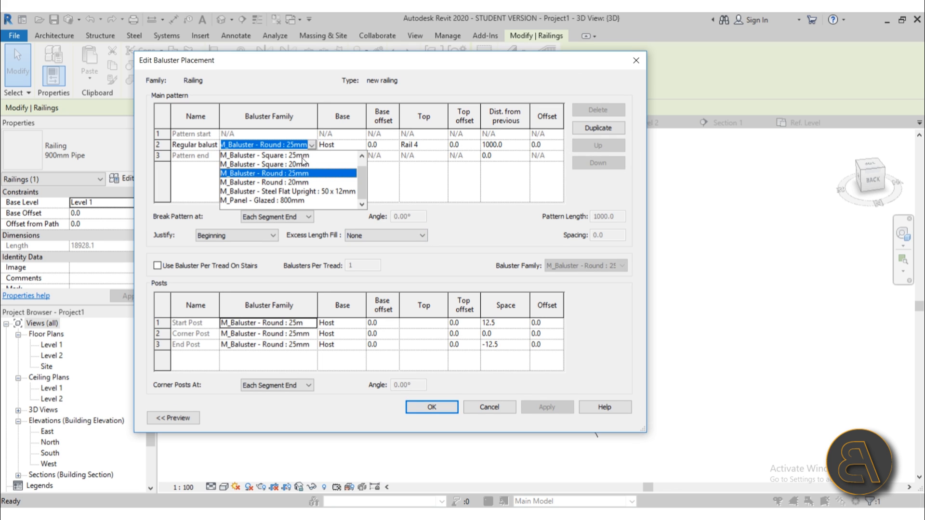
scroll(302, 160, "up", 1)
left_click(288, 156)
left_click(311, 322)
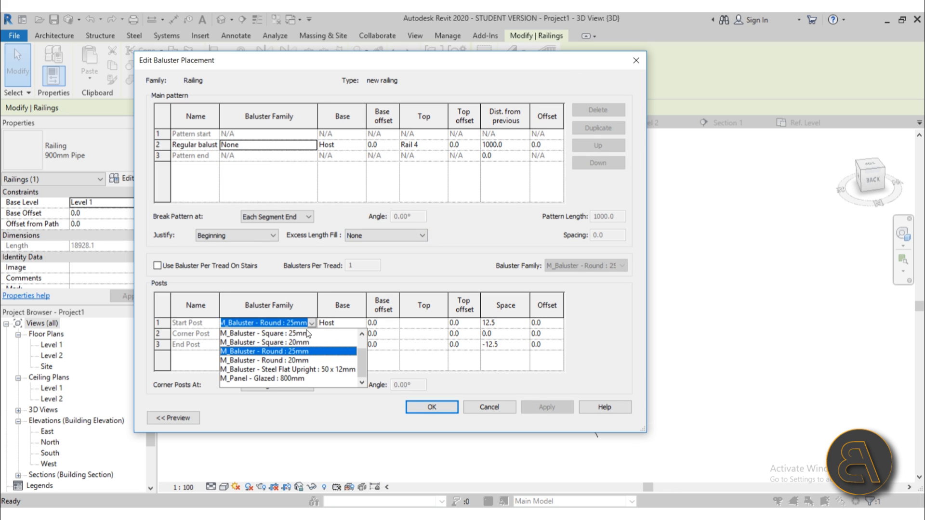
scroll(302, 341, "up", 1)
left_click(289, 333)
left_click(312, 333)
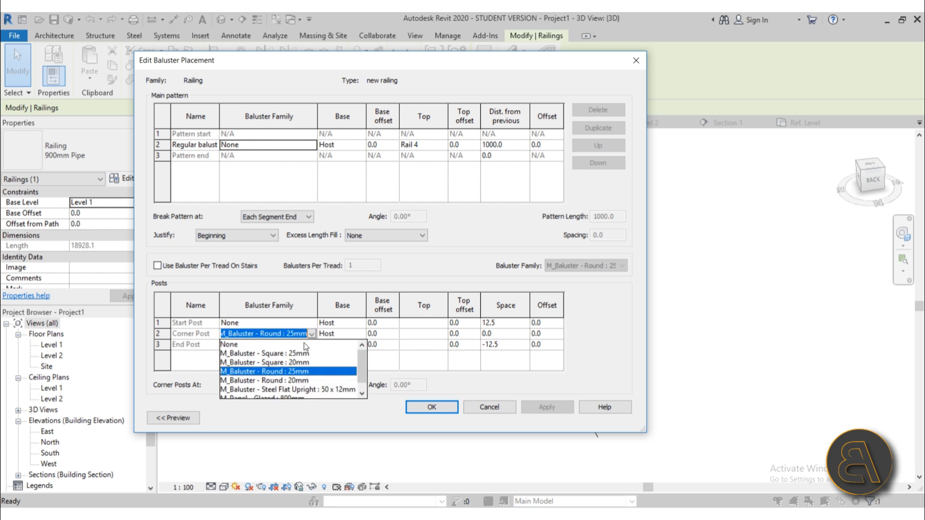
left_click(303, 345)
left_click(304, 346)
scroll(304, 356, "up", 1)
left_click(289, 351)
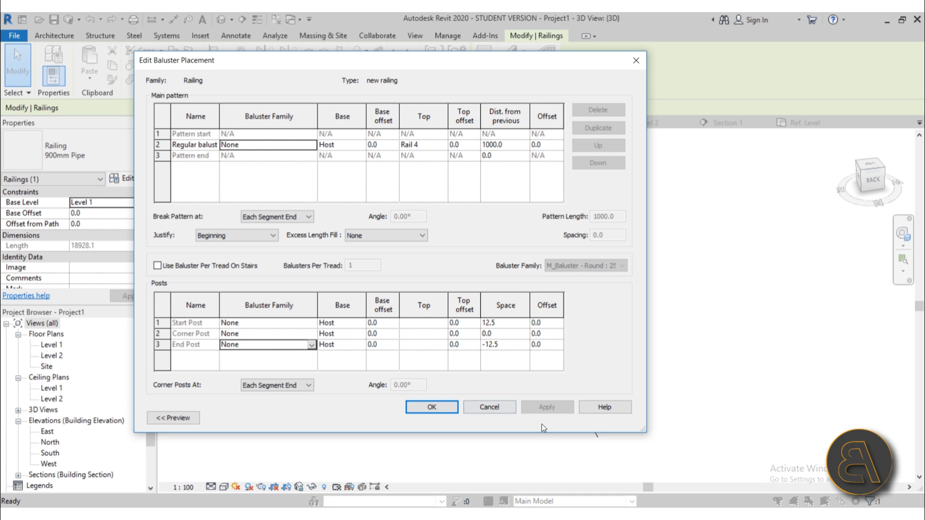
left_click(456, 408)
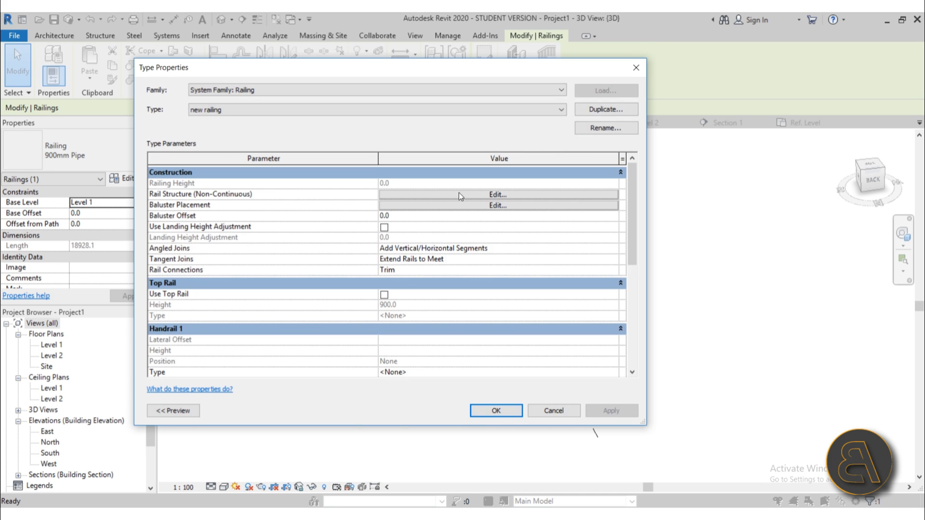
Apply the updated 'new railing' type properties.
scroll(405, 252, "down", 3)
scroll(405, 252, "up", 4)
left_click(508, 412)
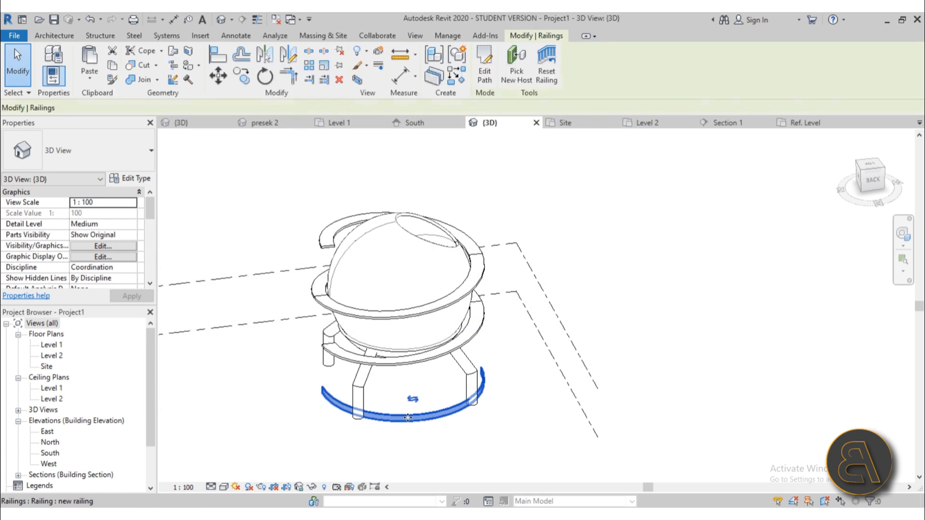
Re-host the new railing, first onto the floor, then onto the spiral ramp.
left_click(516, 60)
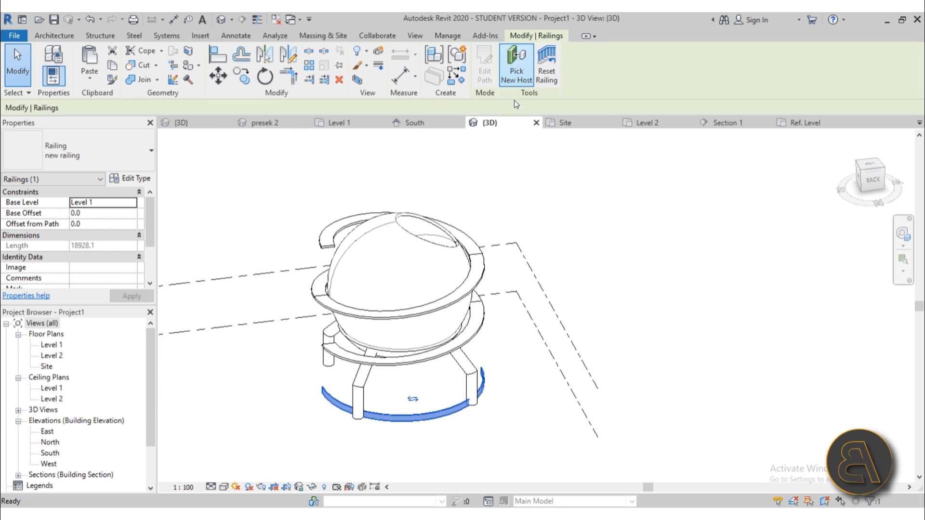
left_click(409, 359)
left_click(409, 361)
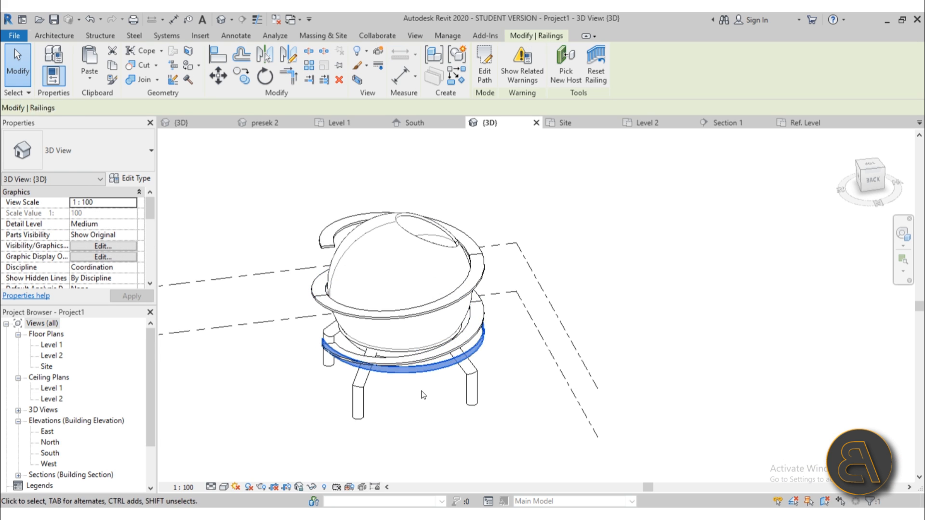
middle_click_drag(409, 359, 610, 415, "shift")
scroll(404, 375, "up", 4)
scroll(533, 401, "up", 8)
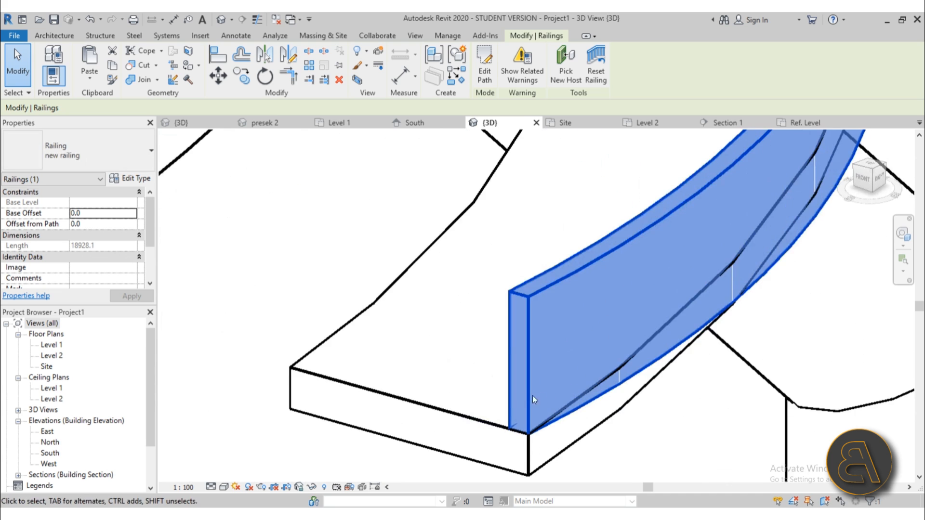
scroll(533, 398, "down", 5)
scroll(616, 345, "down", 3)
middle_click_drag(616, 346, 226, 381, "shift")
middle_click_drag(570, 376, 490, 343, "shift")
left_click(567, 72)
left_click(508, 317)
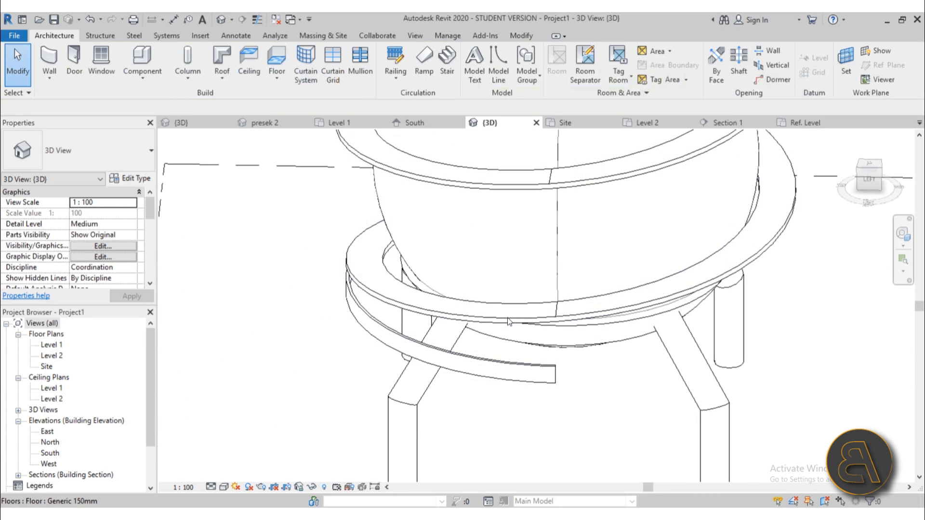
left_click(489, 367)
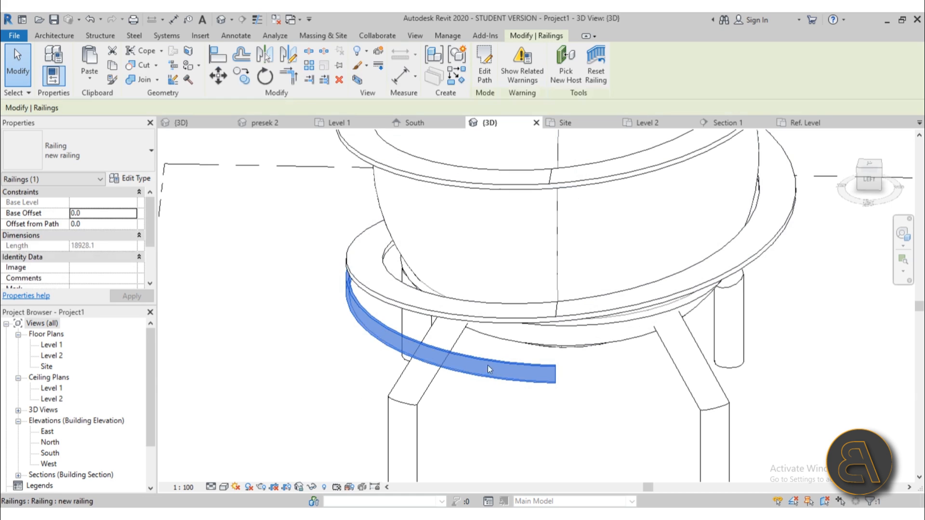
In the Level 2 plan, edit the railing path arc to shorten it to 18373.9.
double_click(52, 356)
scroll(480, 227, "up", 4)
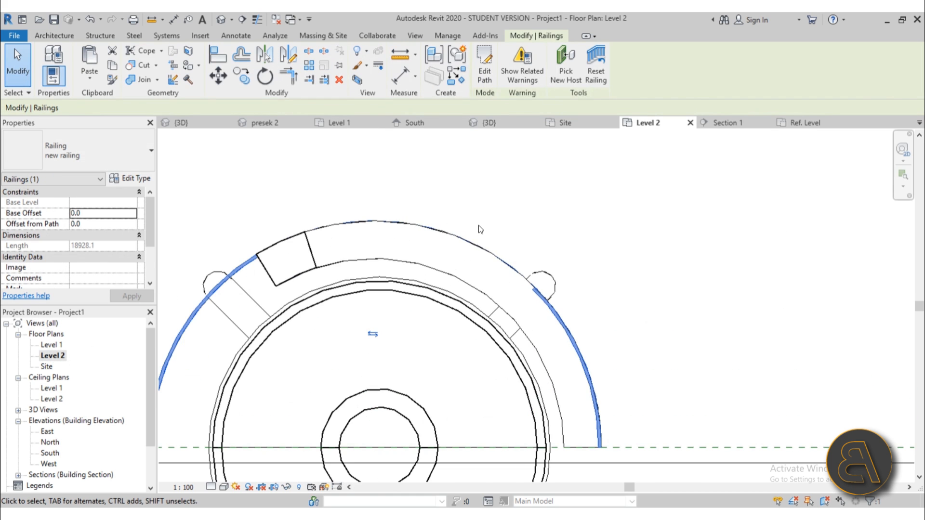
scroll(478, 225, "up", 2)
left_click(488, 84)
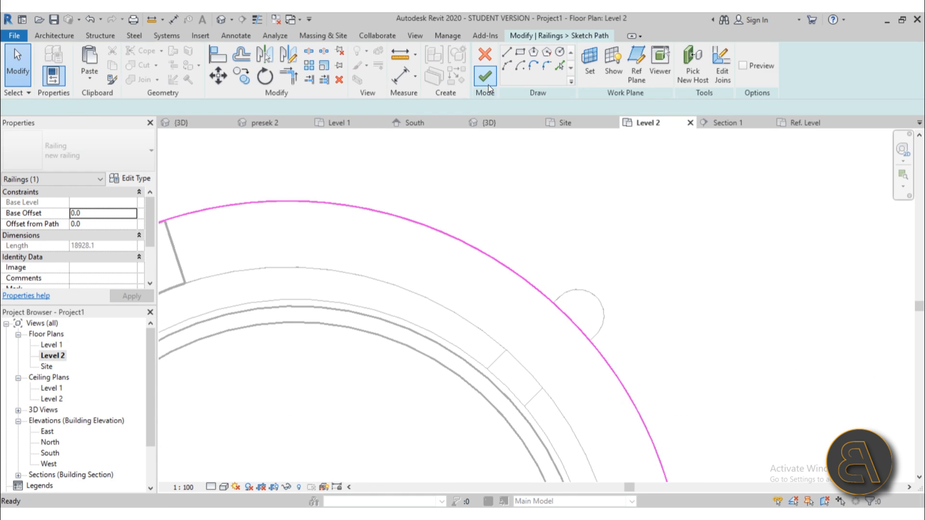
scroll(530, 237, "down", 3)
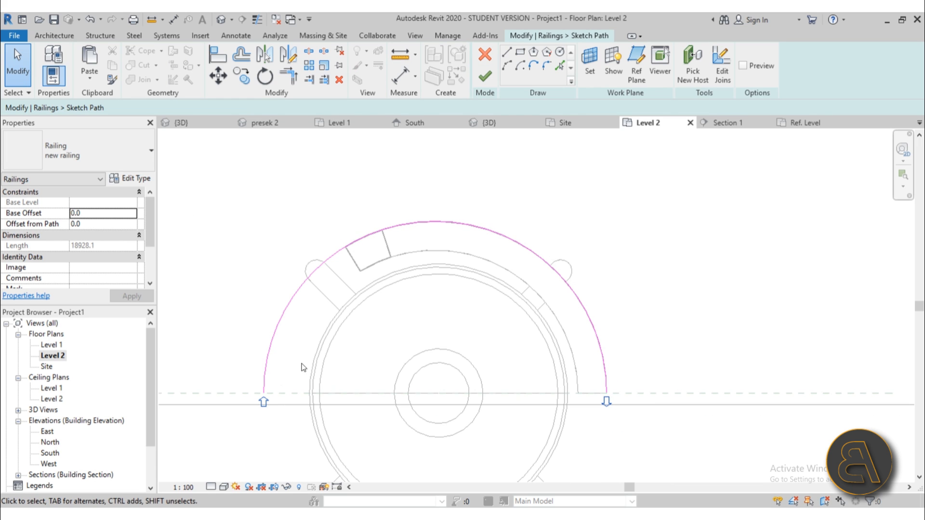
left_click(266, 381)
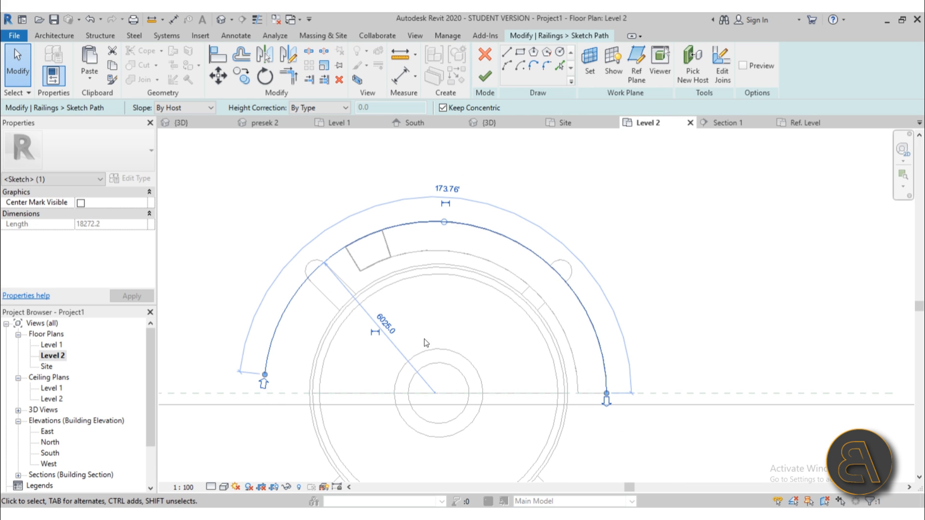
left_click(485, 76)
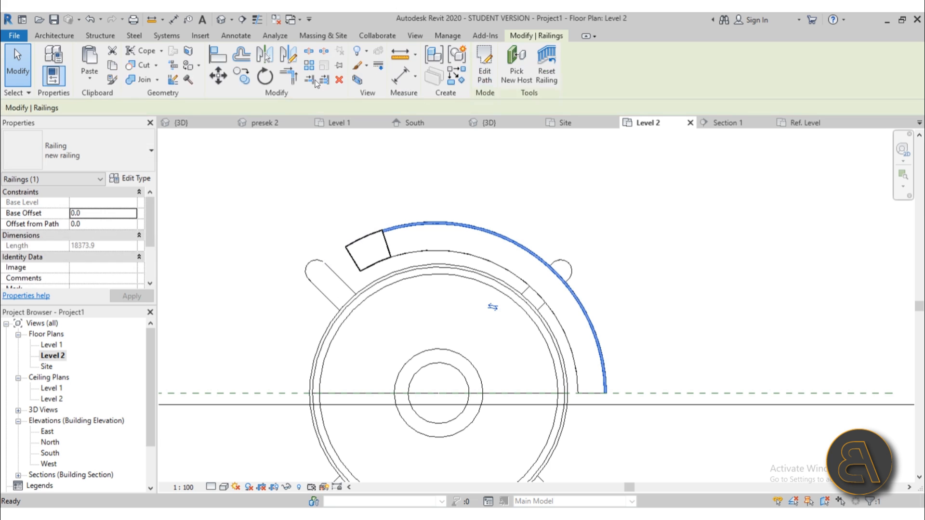
Orbit the default 3D view to inspect the trimmed railing band.
left_click(221, 19)
middle_click_drag(571, 222, 849, 181, "shift")
scroll(621, 248, "up", 5)
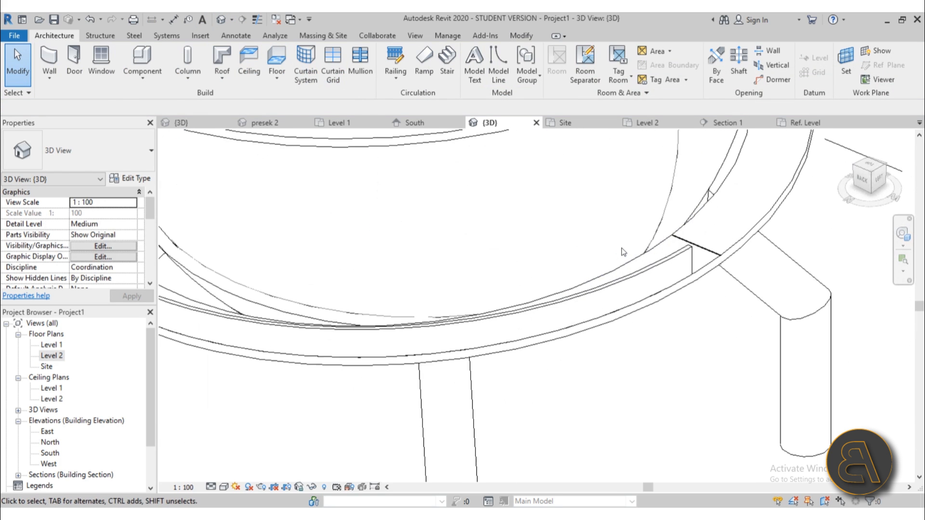
Drag the end of the railing's arc path to a new spot along the ramp and finish the path edit.
left_click(679, 261)
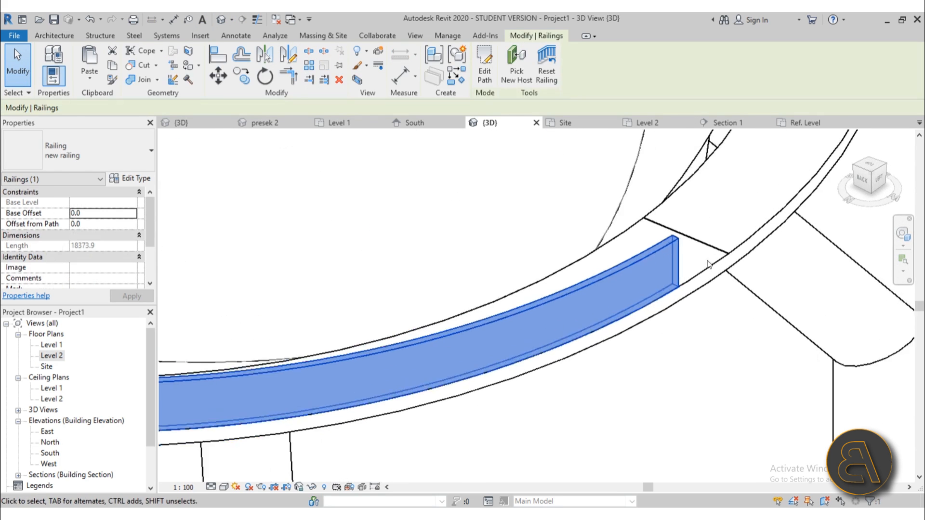
left_click(494, 79)
scroll(661, 273, "down", 4)
left_click(667, 314)
left_click_drag(673, 312, 658, 320)
left_click(484, 80)
Orbit around the sphere to check the adjusted railing from the right-back and back-left.
scroll(549, 266, "down", 3)
middle_click_drag(608, 265, 518, 257, "shift")
scroll(502, 137, "up", 1)
scroll(448, 322, "down", 3)
middle_click_drag(465, 316, 814, 327, "shift")
middle_click_drag(475, 366, 790, 343, "shift")
left_click(519, 394)
Inspect the lower curved floor ring, then move to the student project's 3D view.
middle_click_drag(455, 315, 583, 381, "shift")
scroll(410, 333, "up", 5)
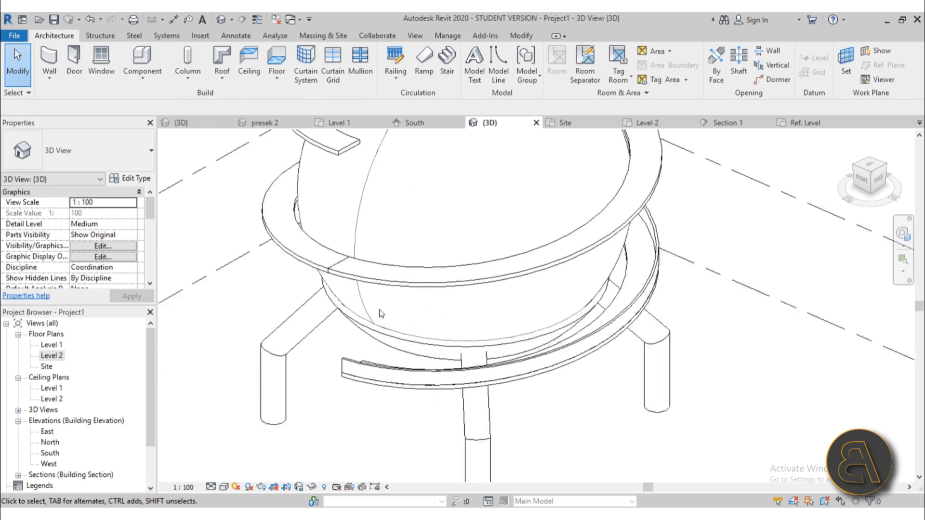
scroll(365, 374, "down", 3)
left_click(406, 378)
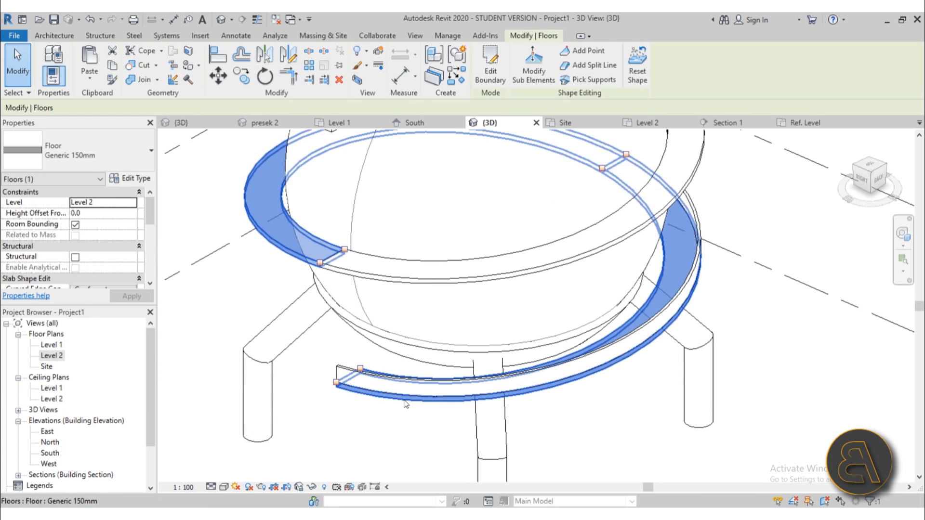
scroll(400, 405, "down", 2)
left_click(389, 416)
middle_click_drag(392, 396, 424, 368, "shift")
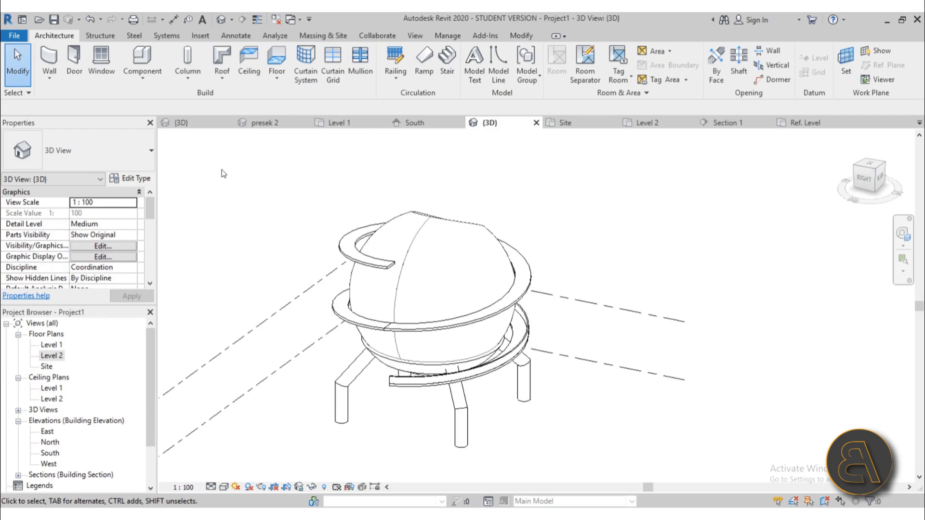
left_click(186, 126)
Look over the site model and the railing profile family's plan, then return to the sphere model's 3D view.
scroll(523, 292, "down", 4)
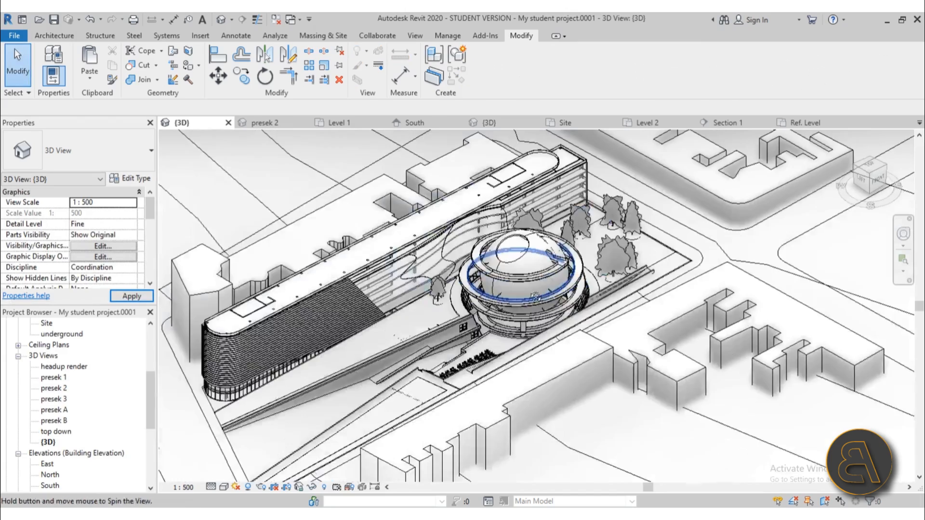
middle_click_drag(513, 289, 538, 258, "shift")
scroll(538, 259, "up", 4)
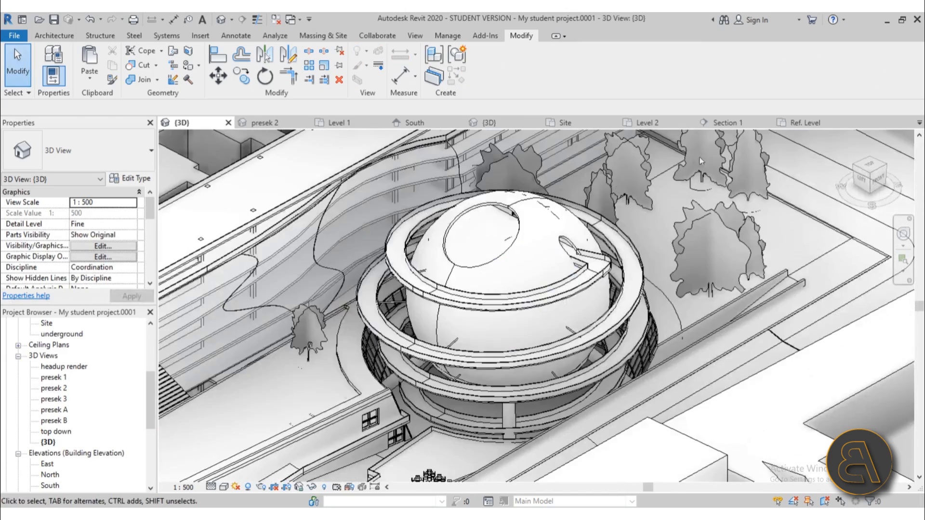
left_click(805, 123)
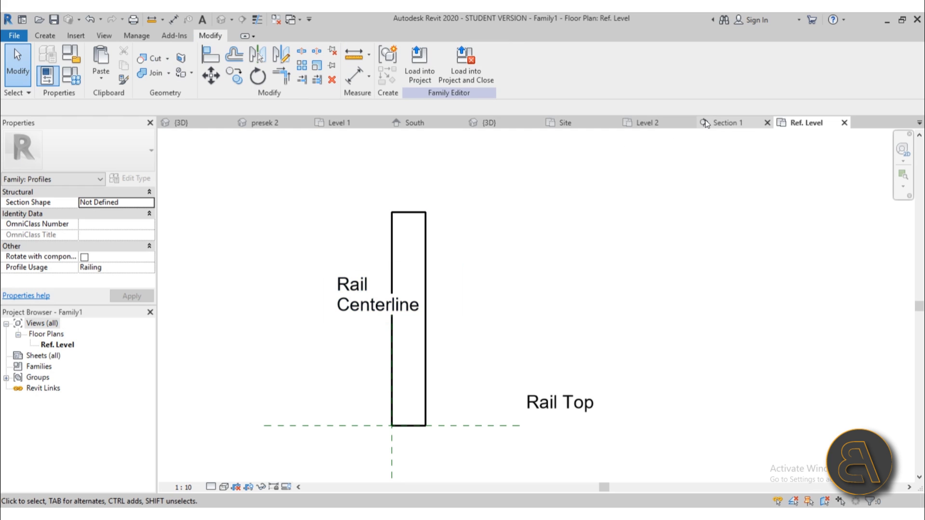
left_click(490, 122)
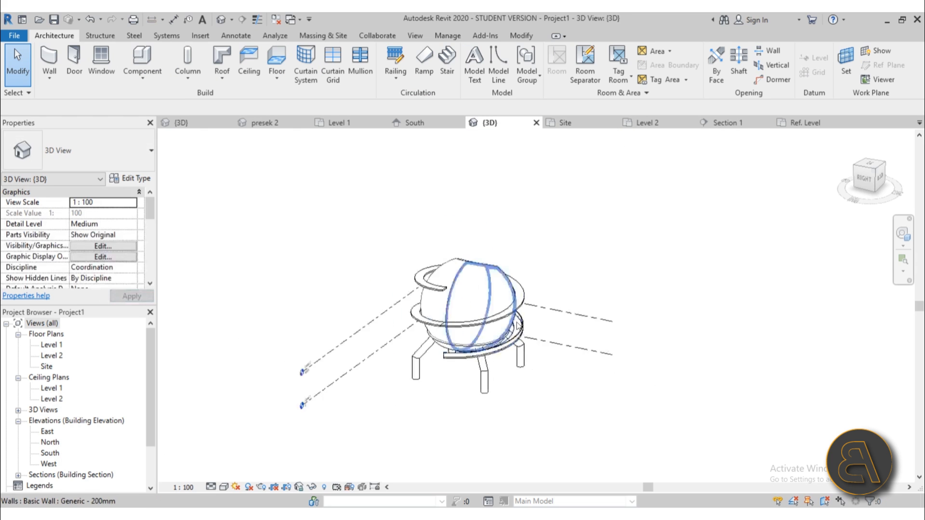
Turn on shadows in the sphere model's 3D view and orbit to see the effect.
middle_click_drag(298, 349, 328, 364, "shift")
left_click(248, 488)
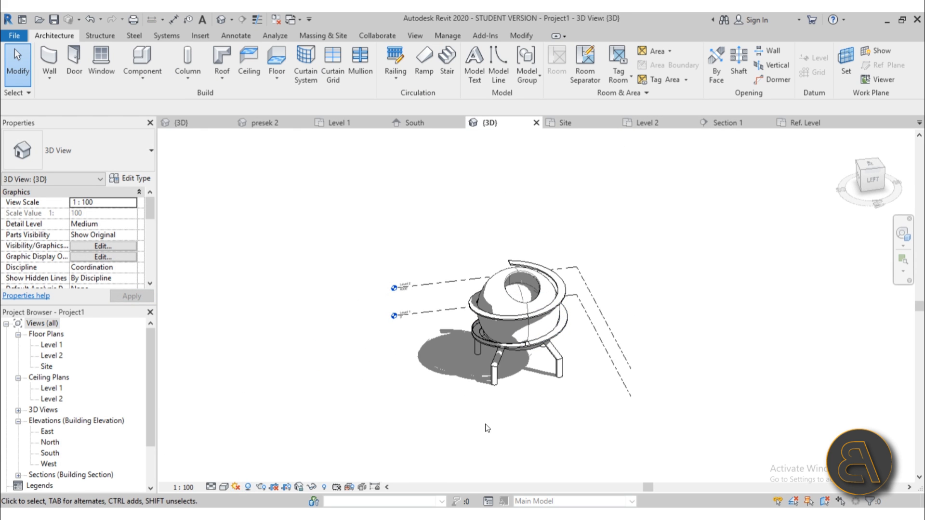
middle_click_drag(463, 420, 486, 398, "shift")
scroll(563, 352, "up", 3)
middle_click_drag(574, 387, 621, 362, "shift")
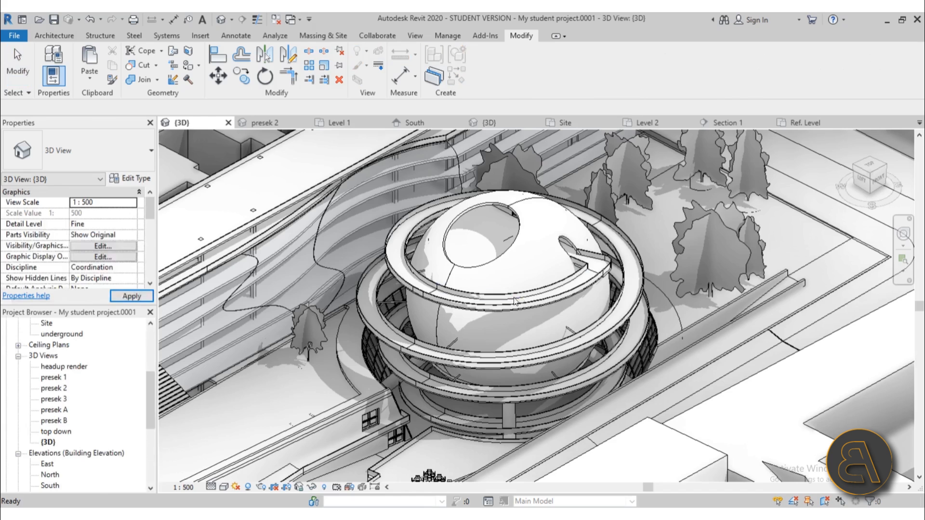
Zoom and pan the full site 3D view to frame the spherical building.
scroll(497, 292, "up", 3)
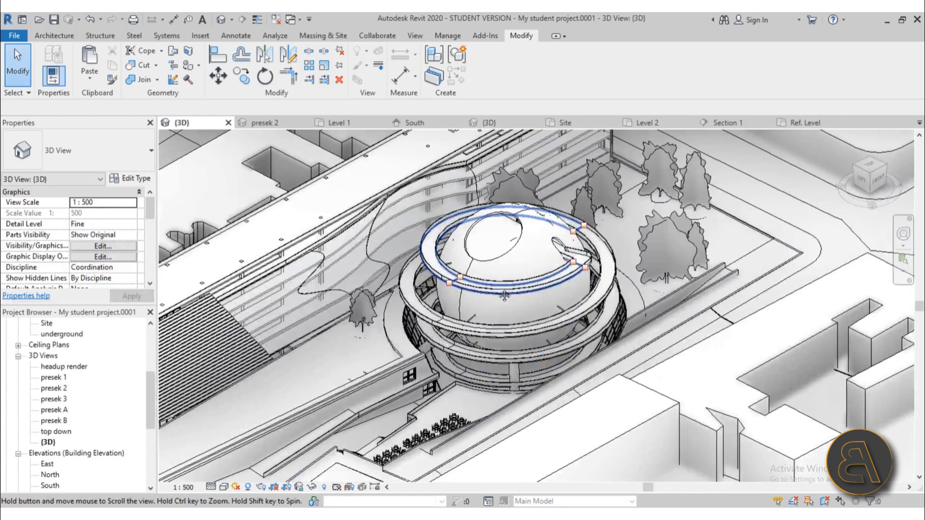
scroll(603, 342, "up", 2)
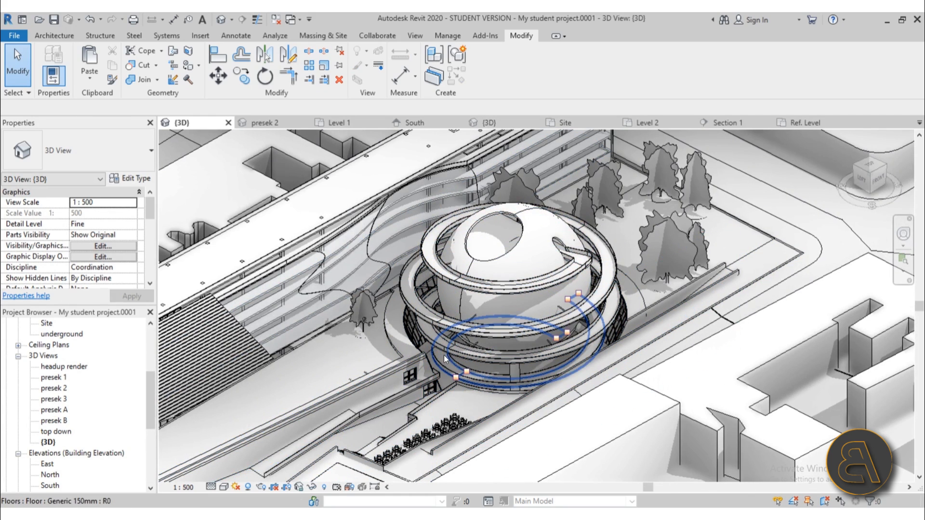
scroll(444, 354, "up", 3)
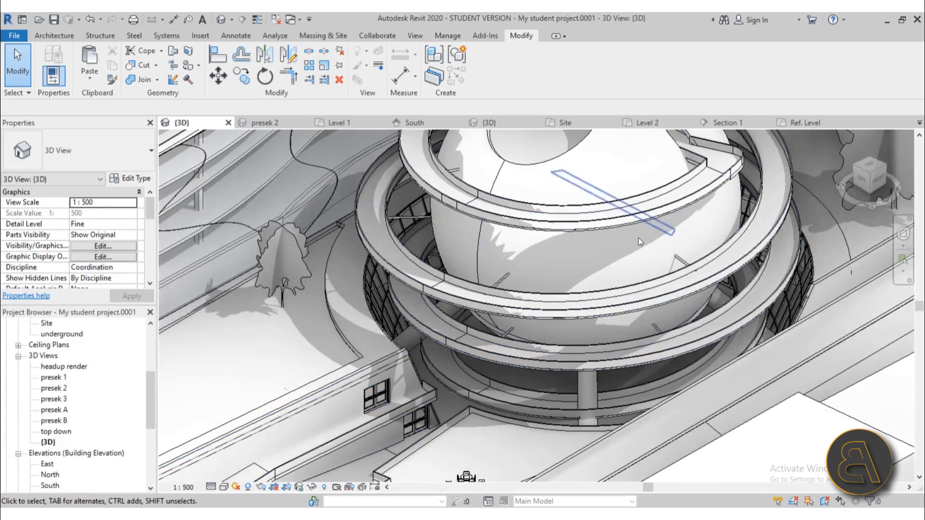
scroll(552, 276, "down", 1)
middle_click_drag(557, 282, 526, 305)
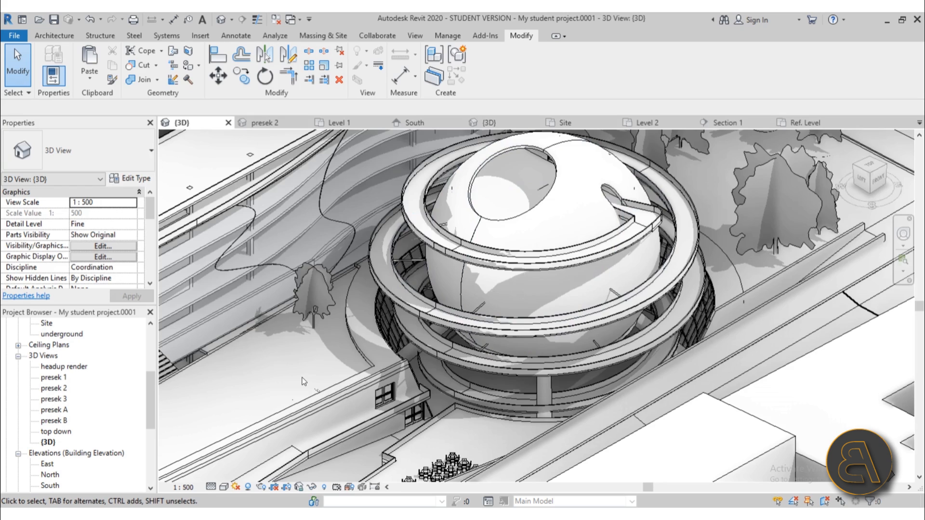
scroll(301, 382, "down", 2)
middle_click_drag(300, 382, 274, 373)
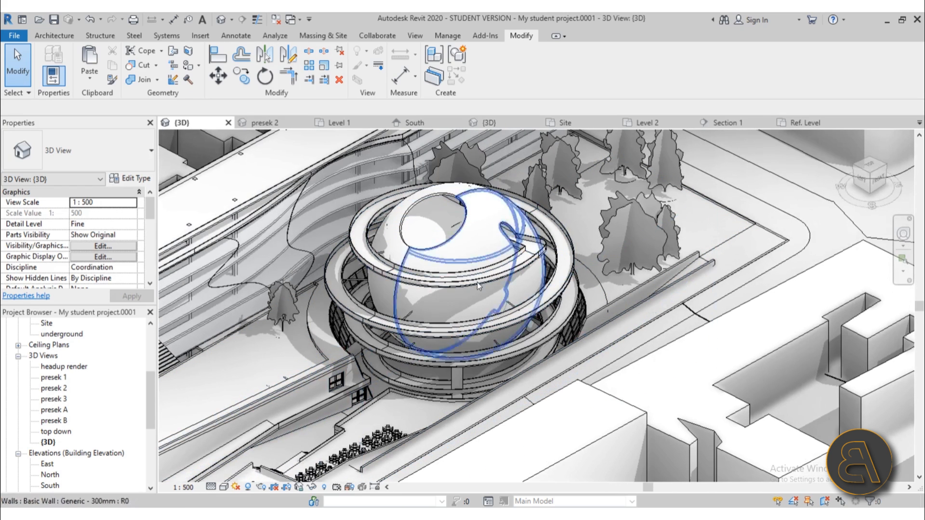